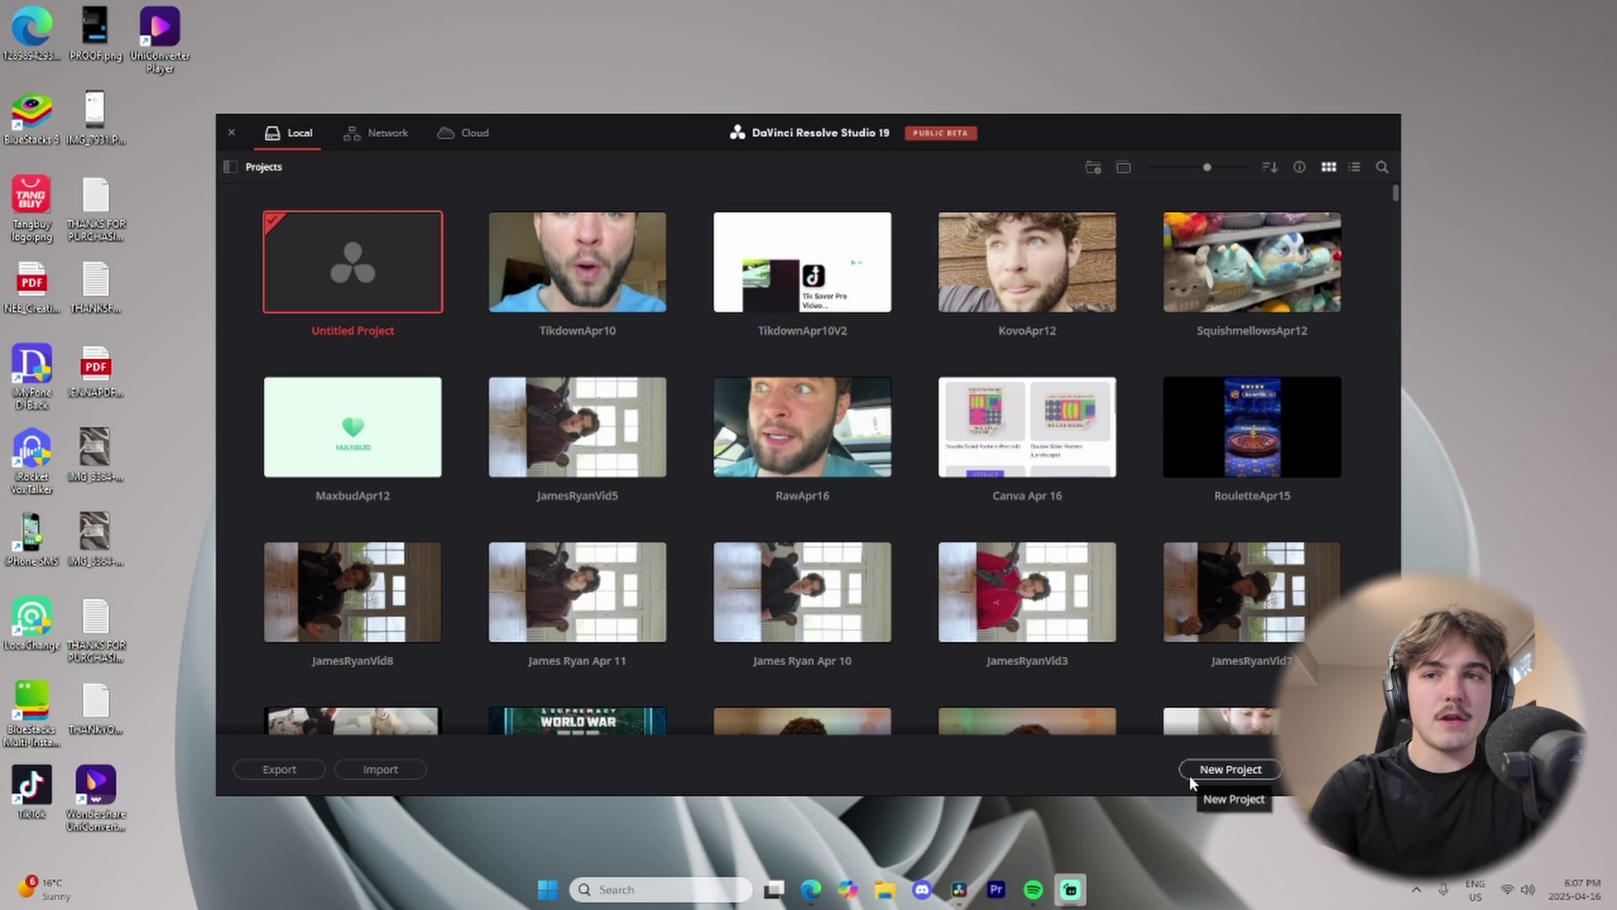
Create a new project named GamingMontageTutorial and open its Edit page.
click(1189, 775)
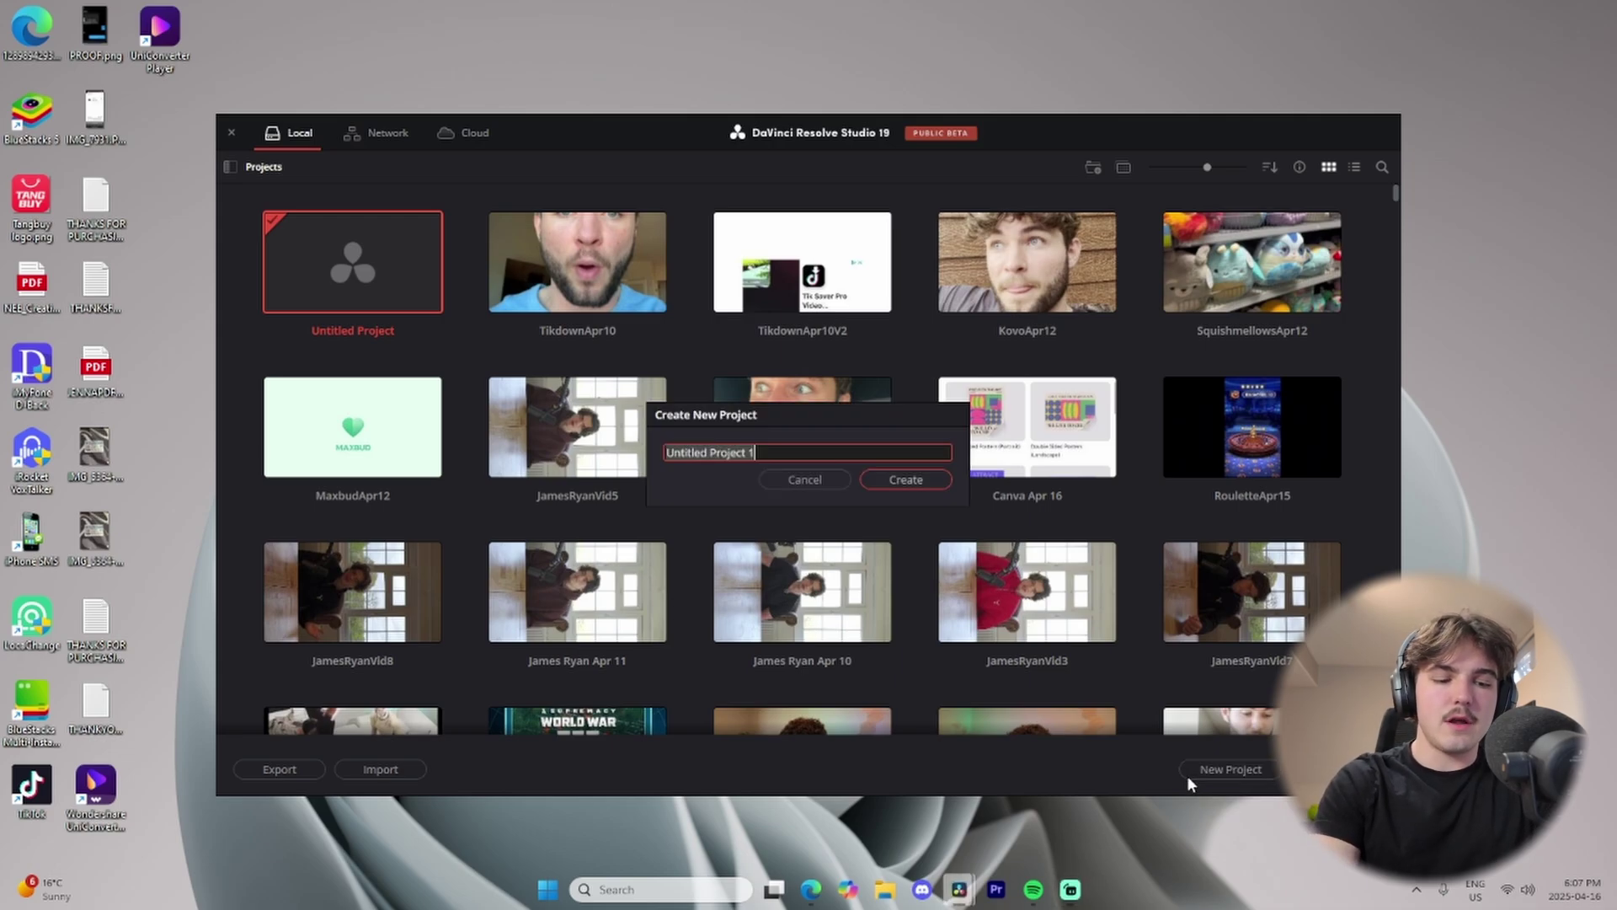
text(Gaming)
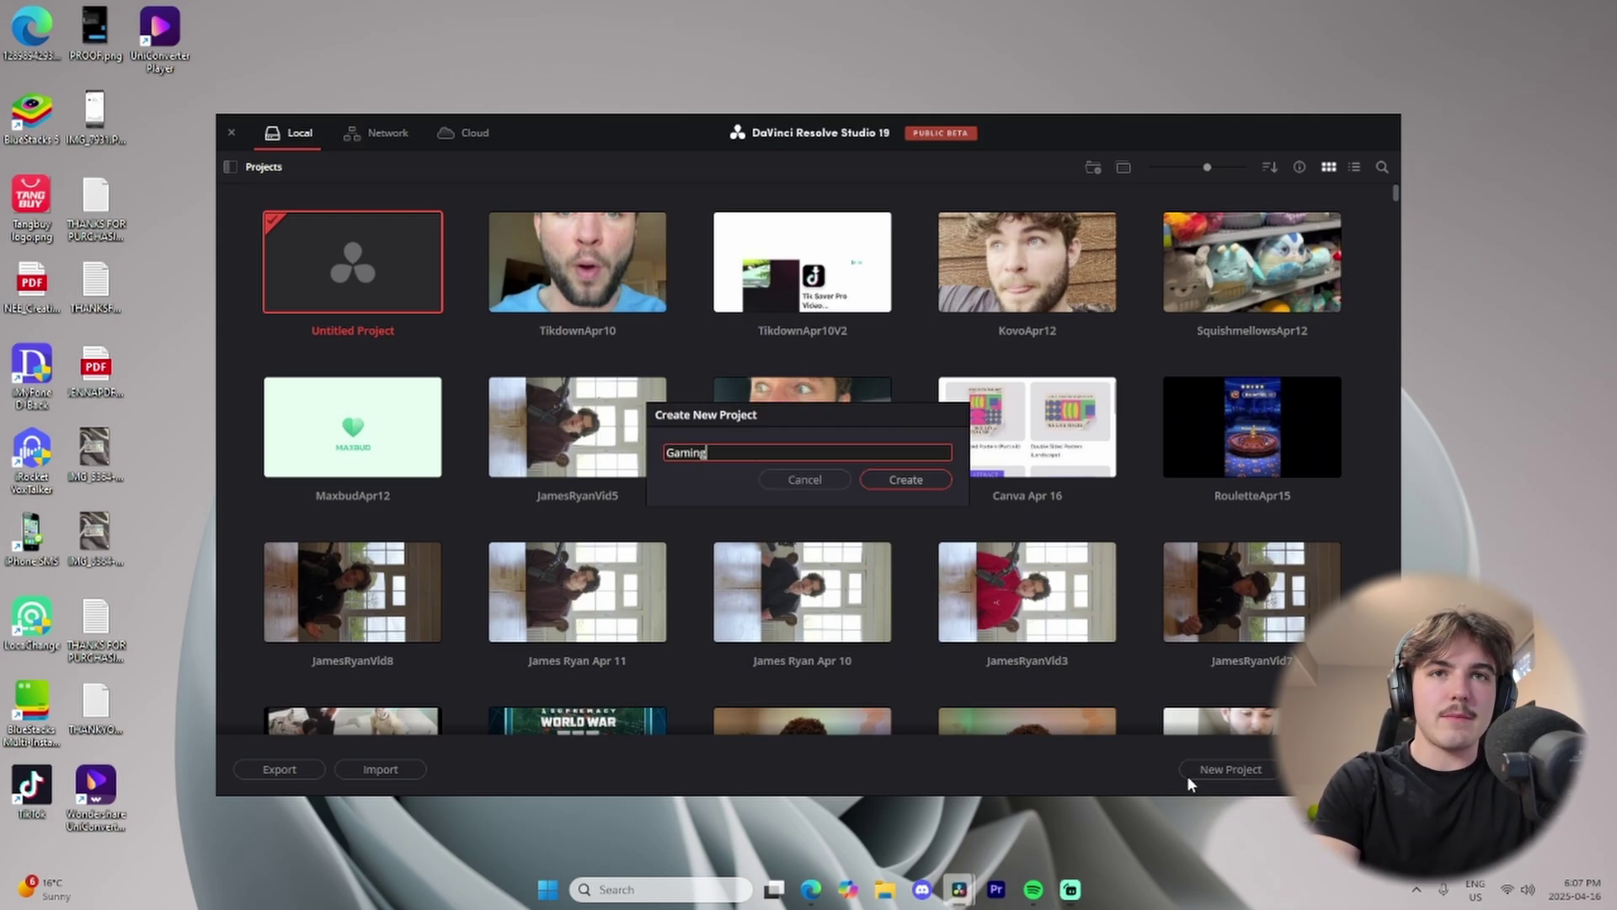
text(MontageTutr)
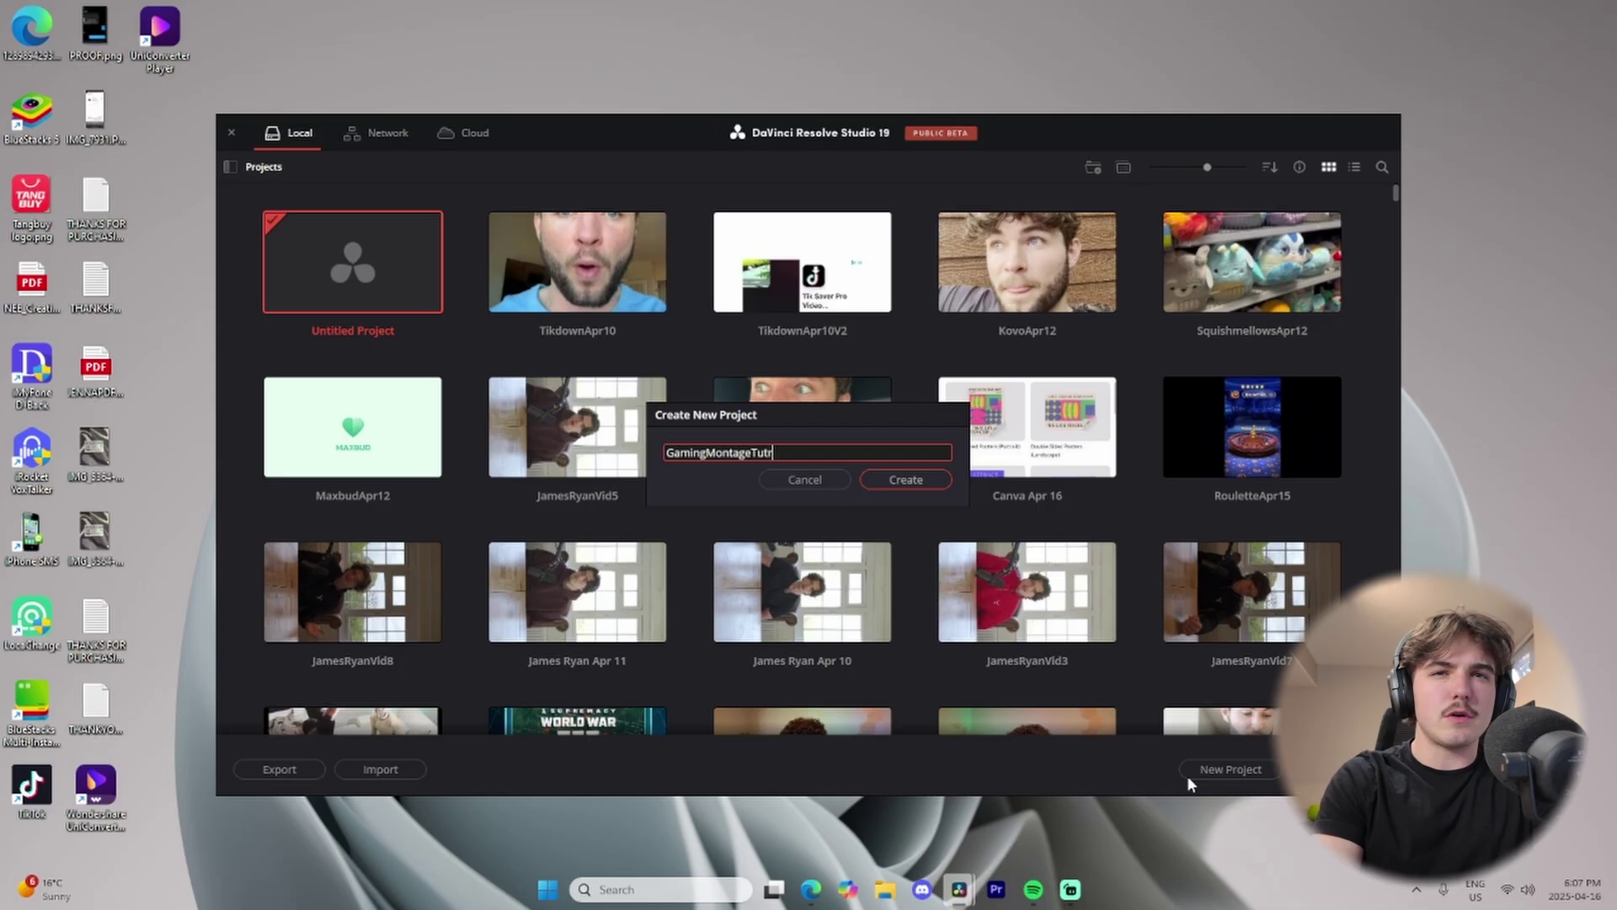
text(orial)
key(Return)
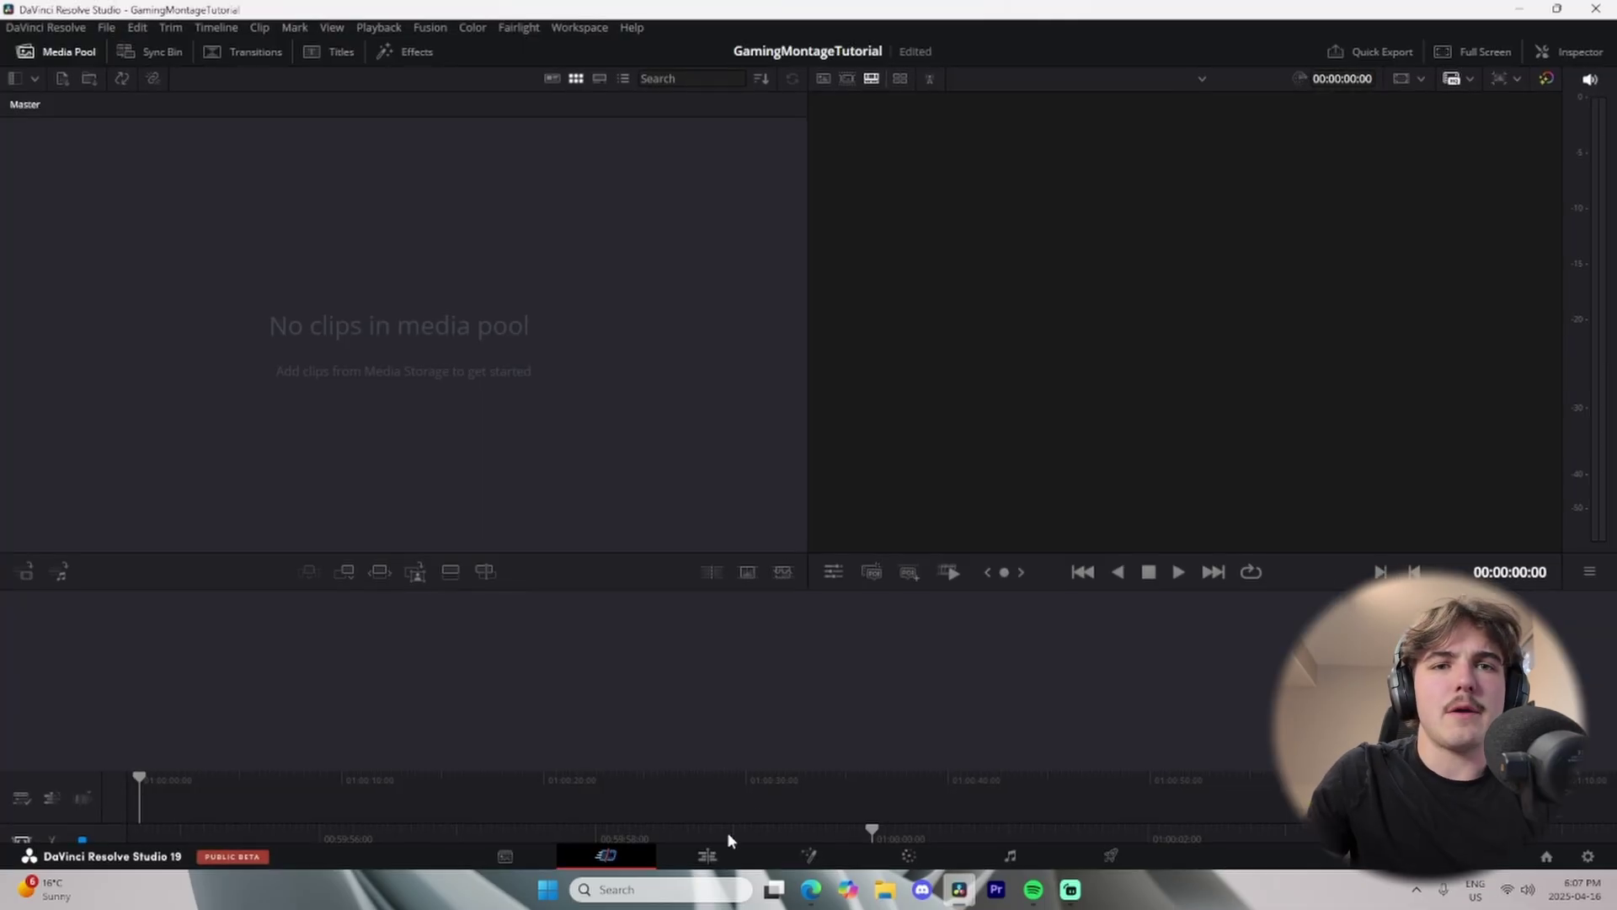
click(707, 855)
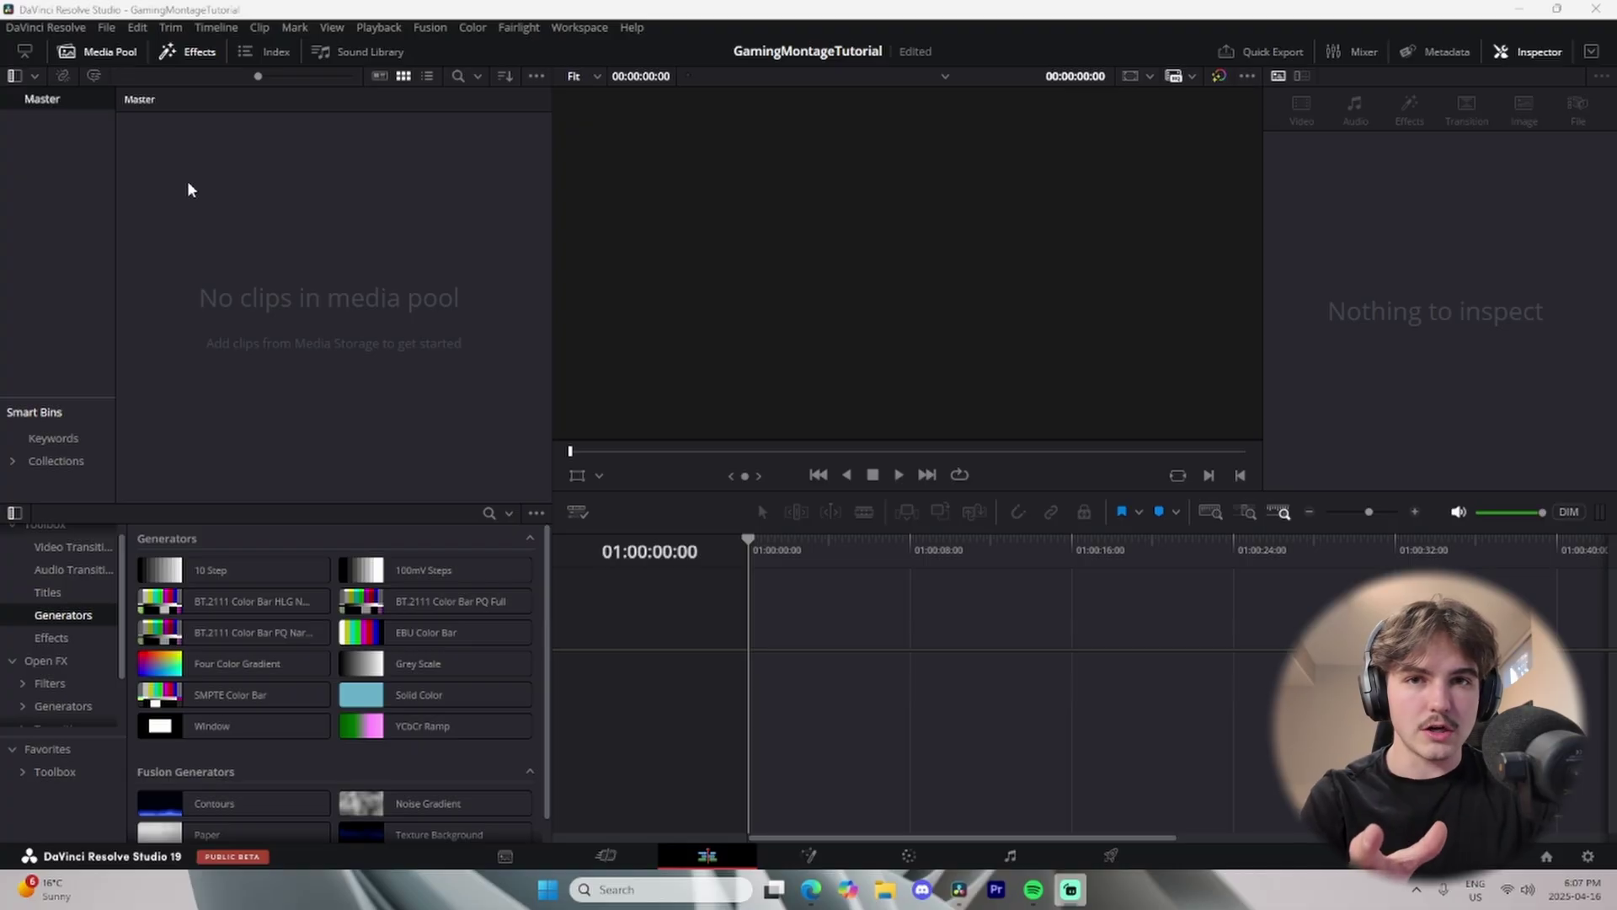
Hide the Effects library and Media Pool, and bring both back into view.
click(186, 52)
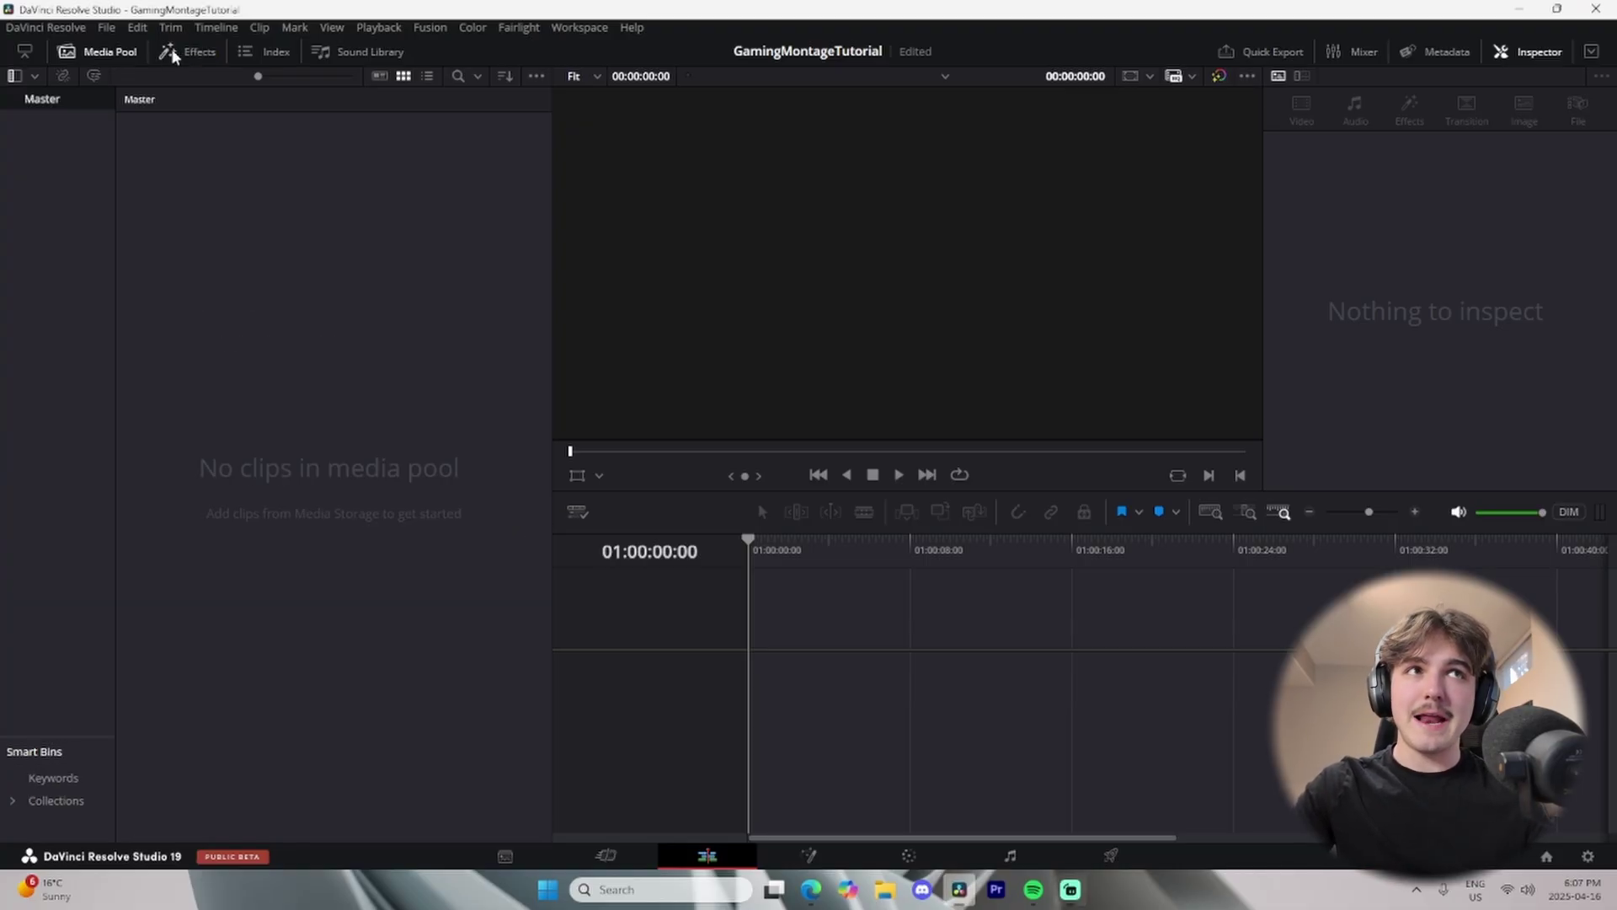
click(100, 52)
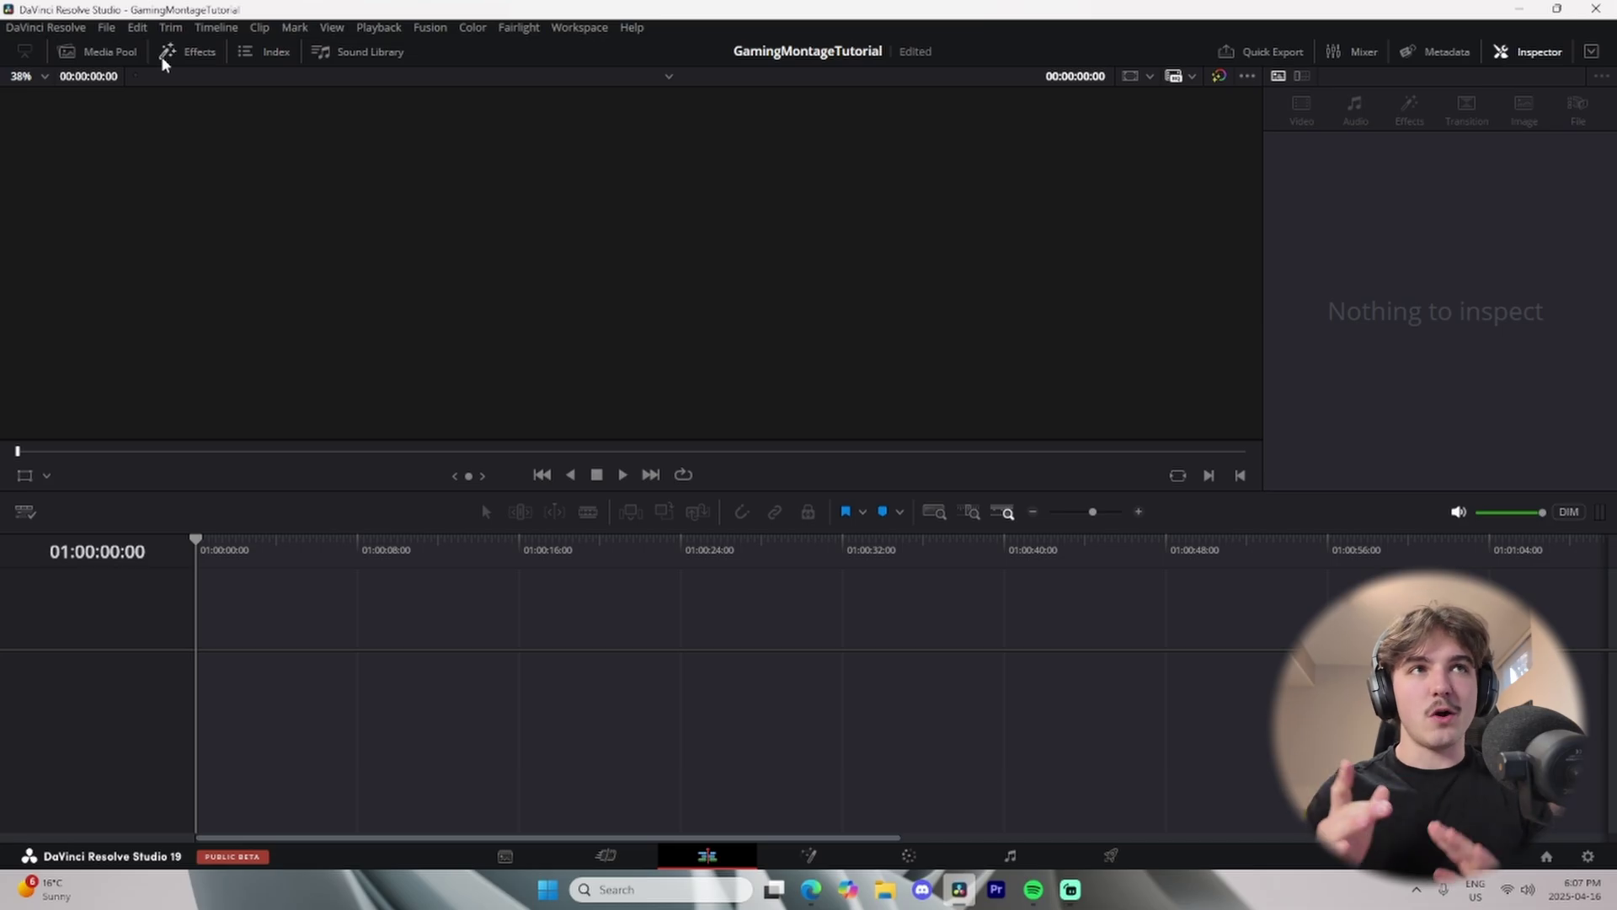
click(116, 50)
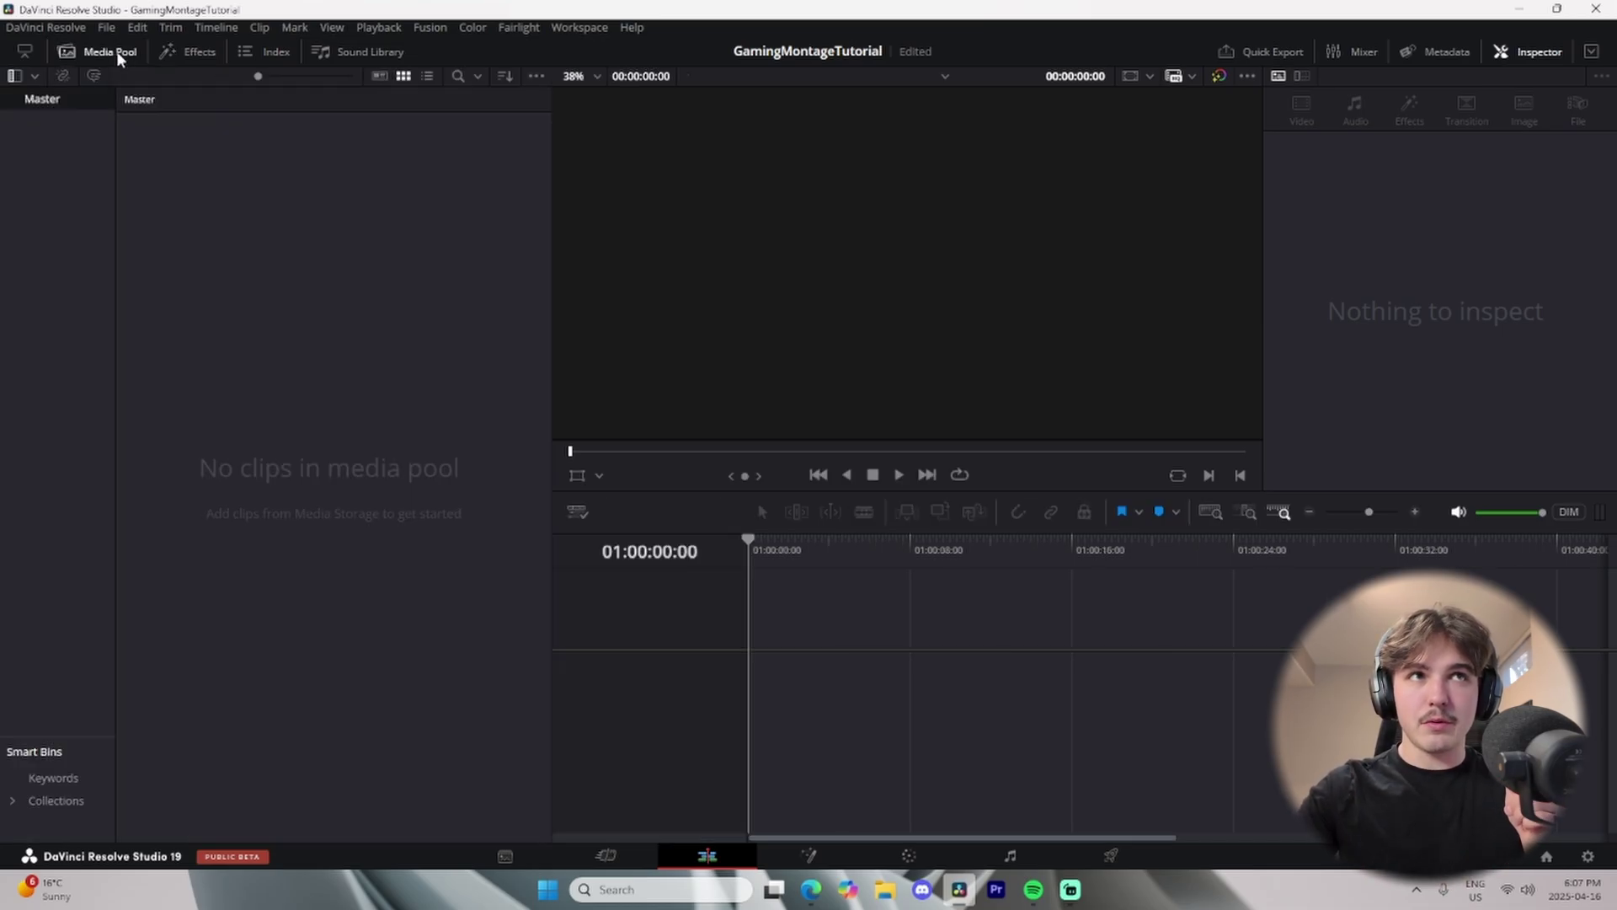
click(185, 52)
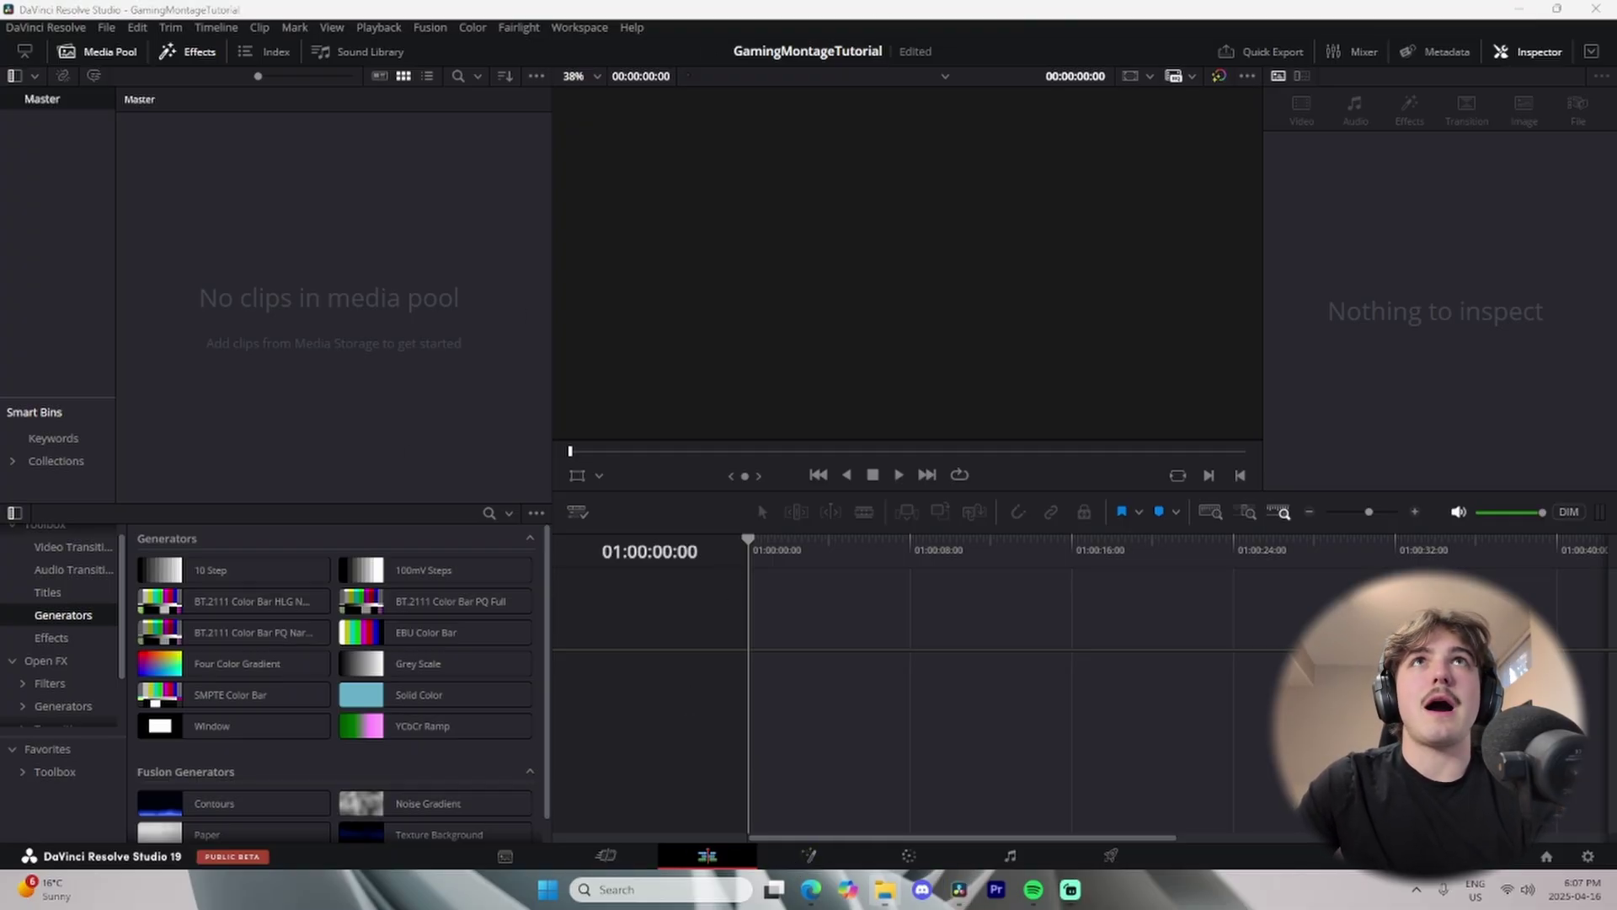
Switch to File Explorer and open the Fortnite Montage Nov 17 folder inside Videos > Fortnite, placing the window beside the media pool.
drag(0, 139, 791, 89)
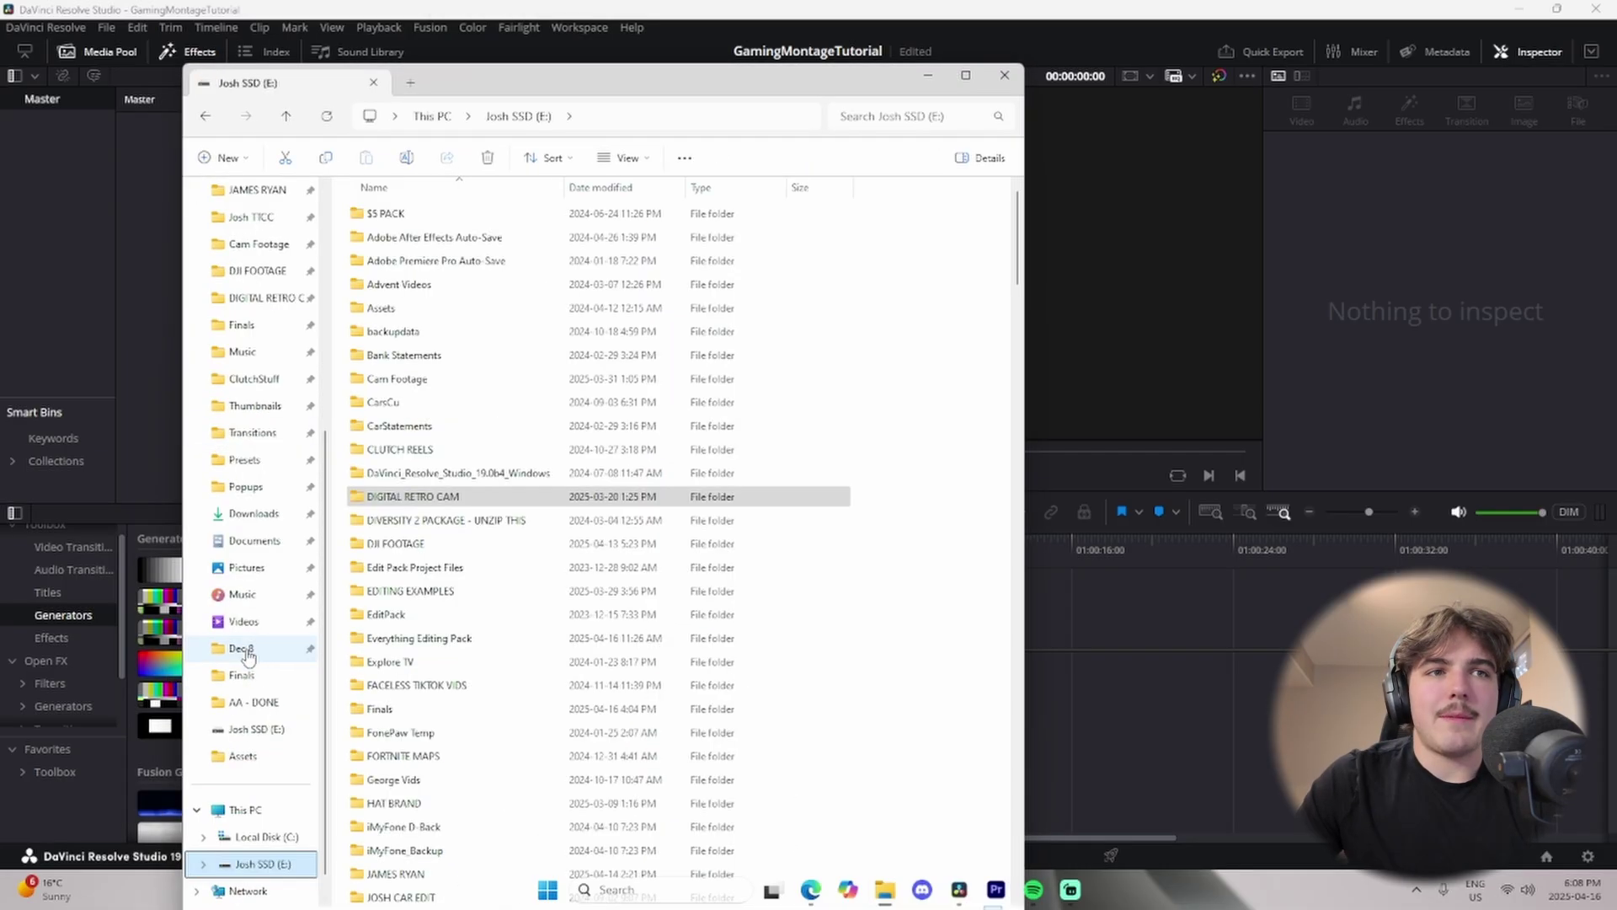
click(244, 621)
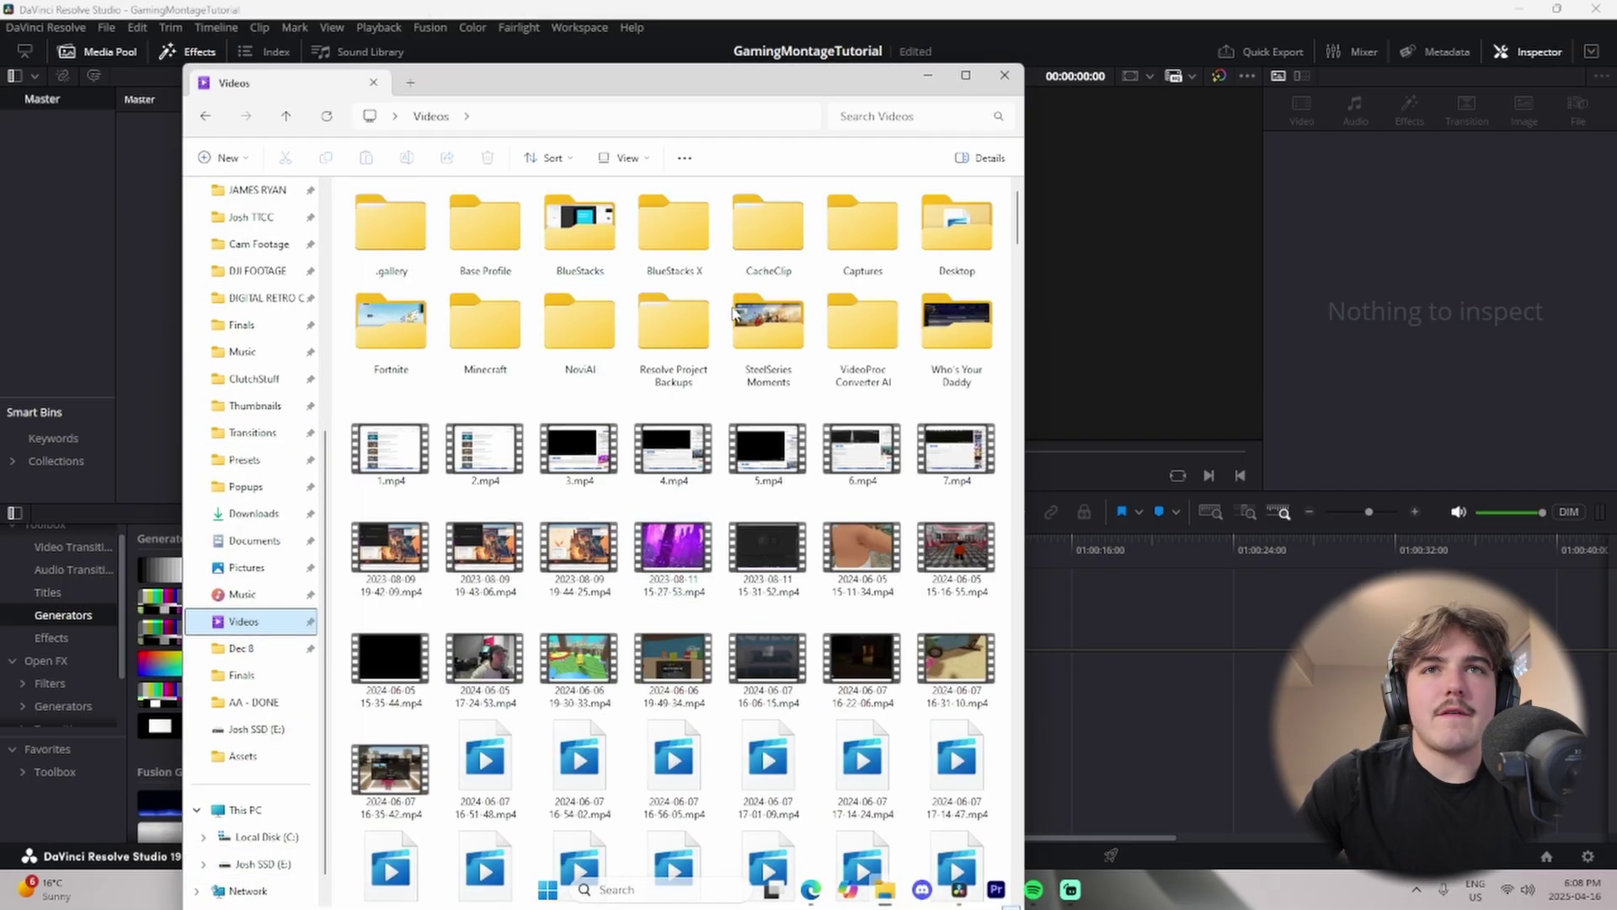
double_click(403, 336)
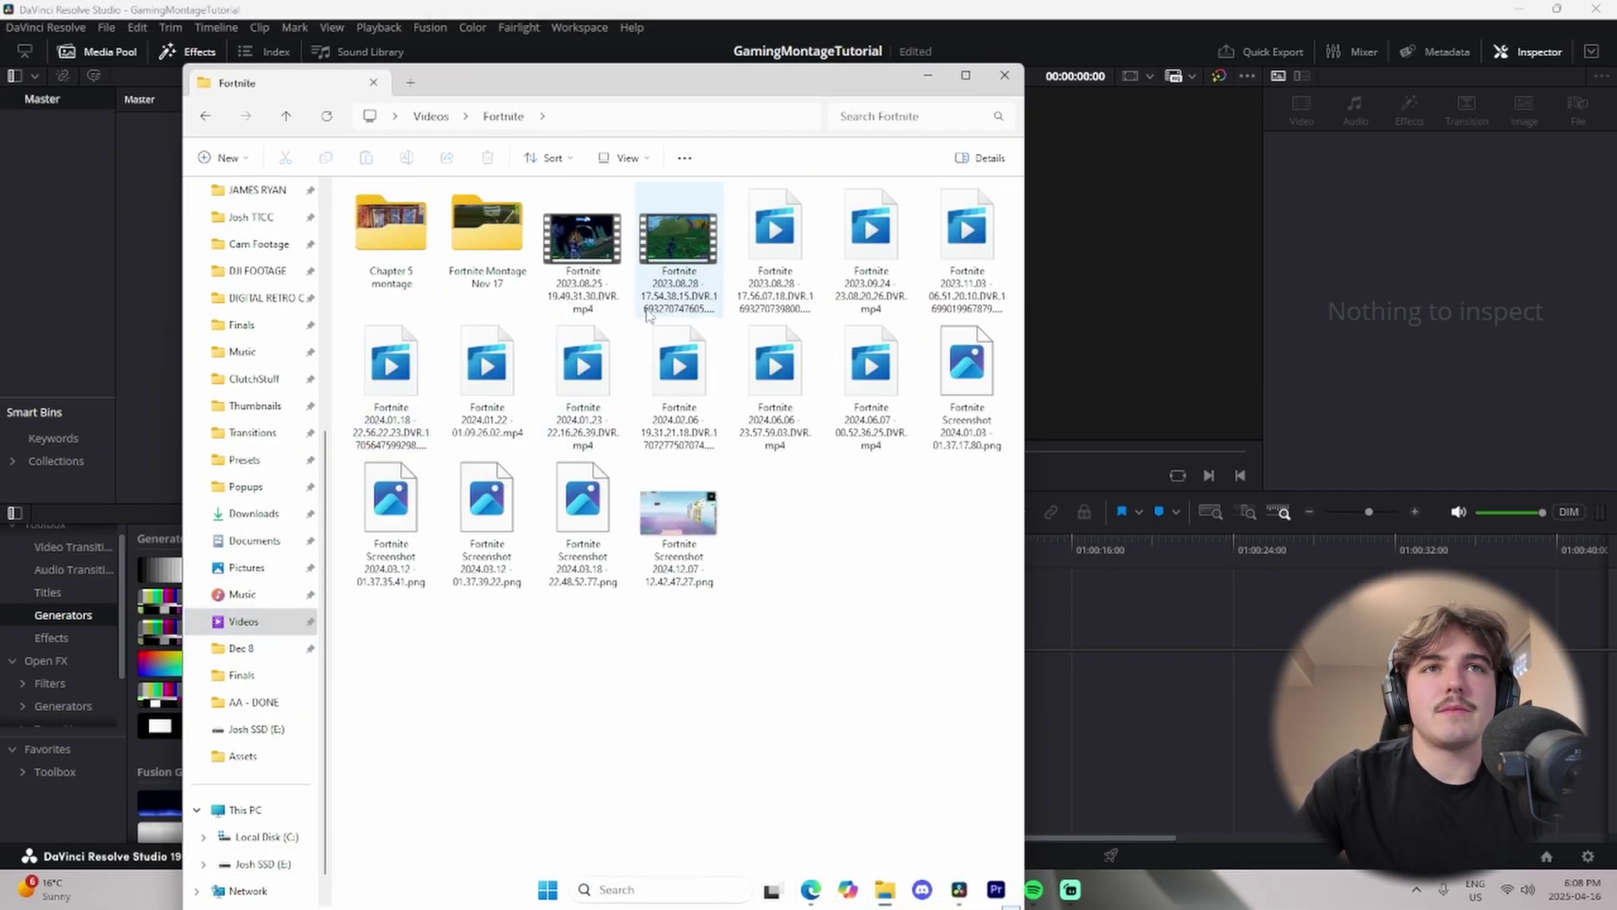
double_click(506, 248)
drag(632, 86, 933, 93)
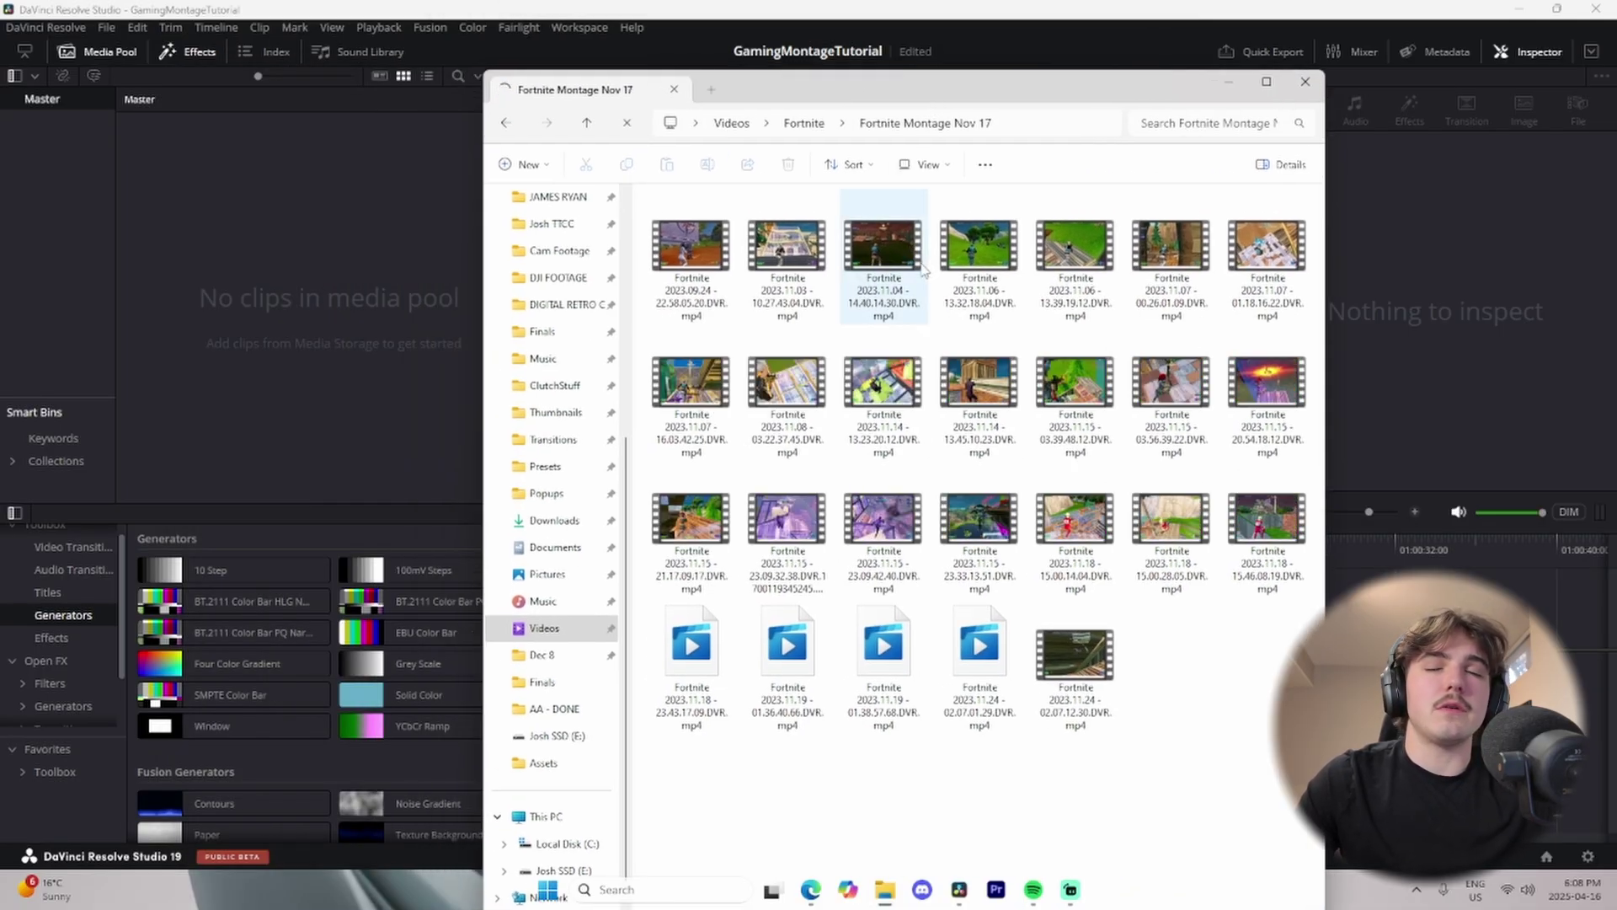
Import the Fortnite clips 2023.11.07 - 01.18.16.22, 2023.11.14 - 13.45.10.23, 2023.11.15 - 03.39.48.12 and 2023.11.15 - 03.56.39.22 into the media pool and close File Explorer.
click(898, 268)
shift+click(992, 286)
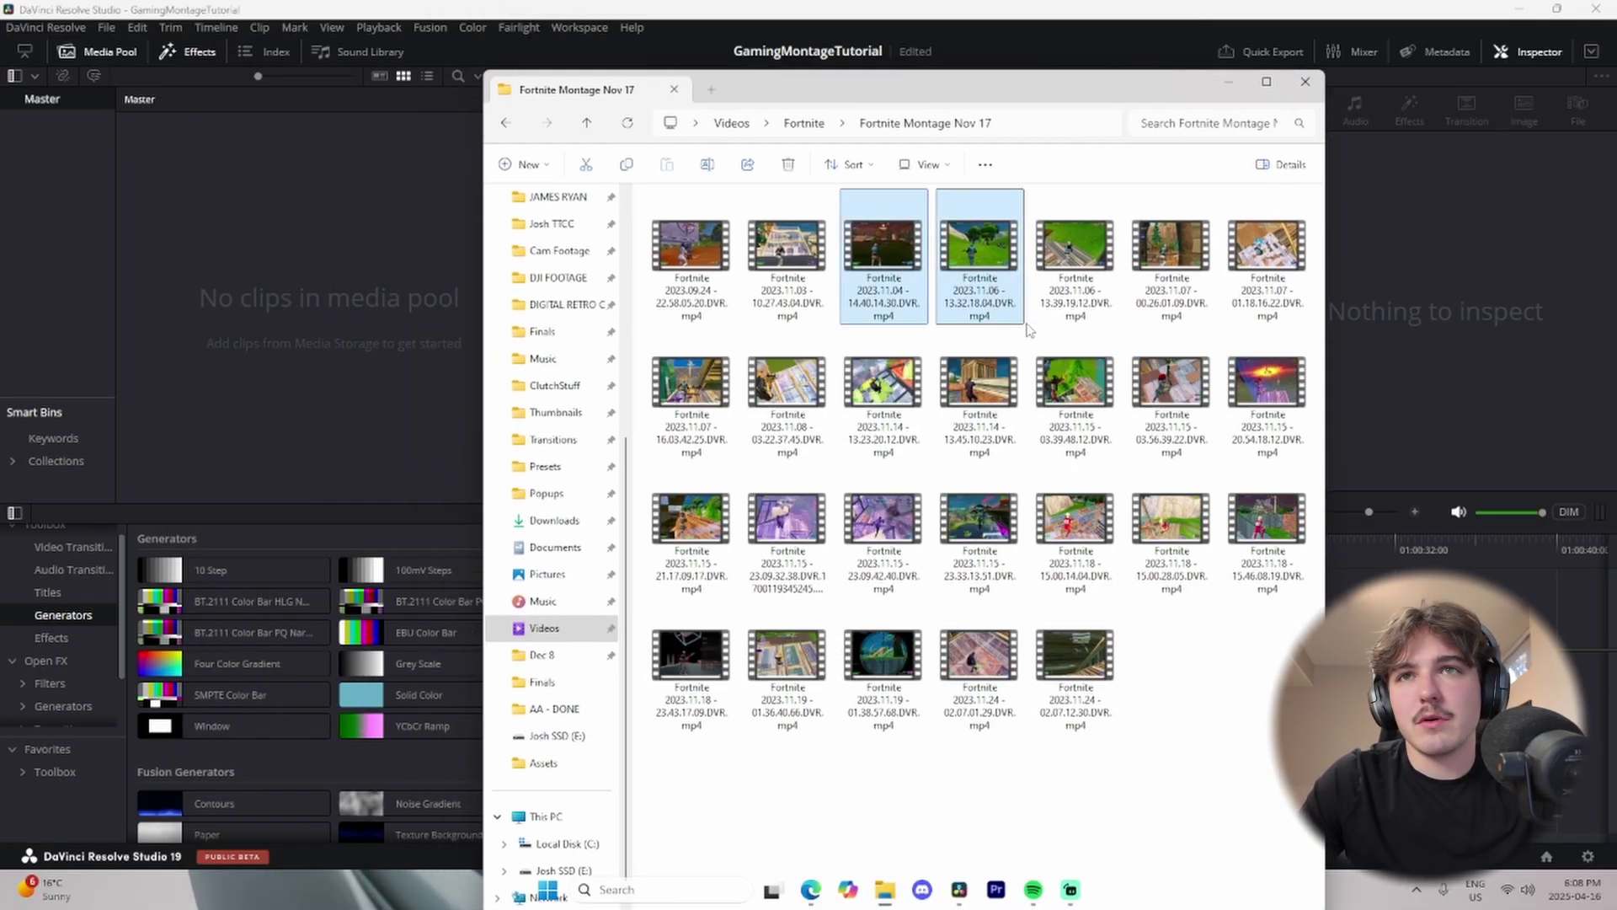
click(1268, 253)
ctrl+click(1172, 396)
ctrl+click(980, 396)
ctrl+click(1076, 404)
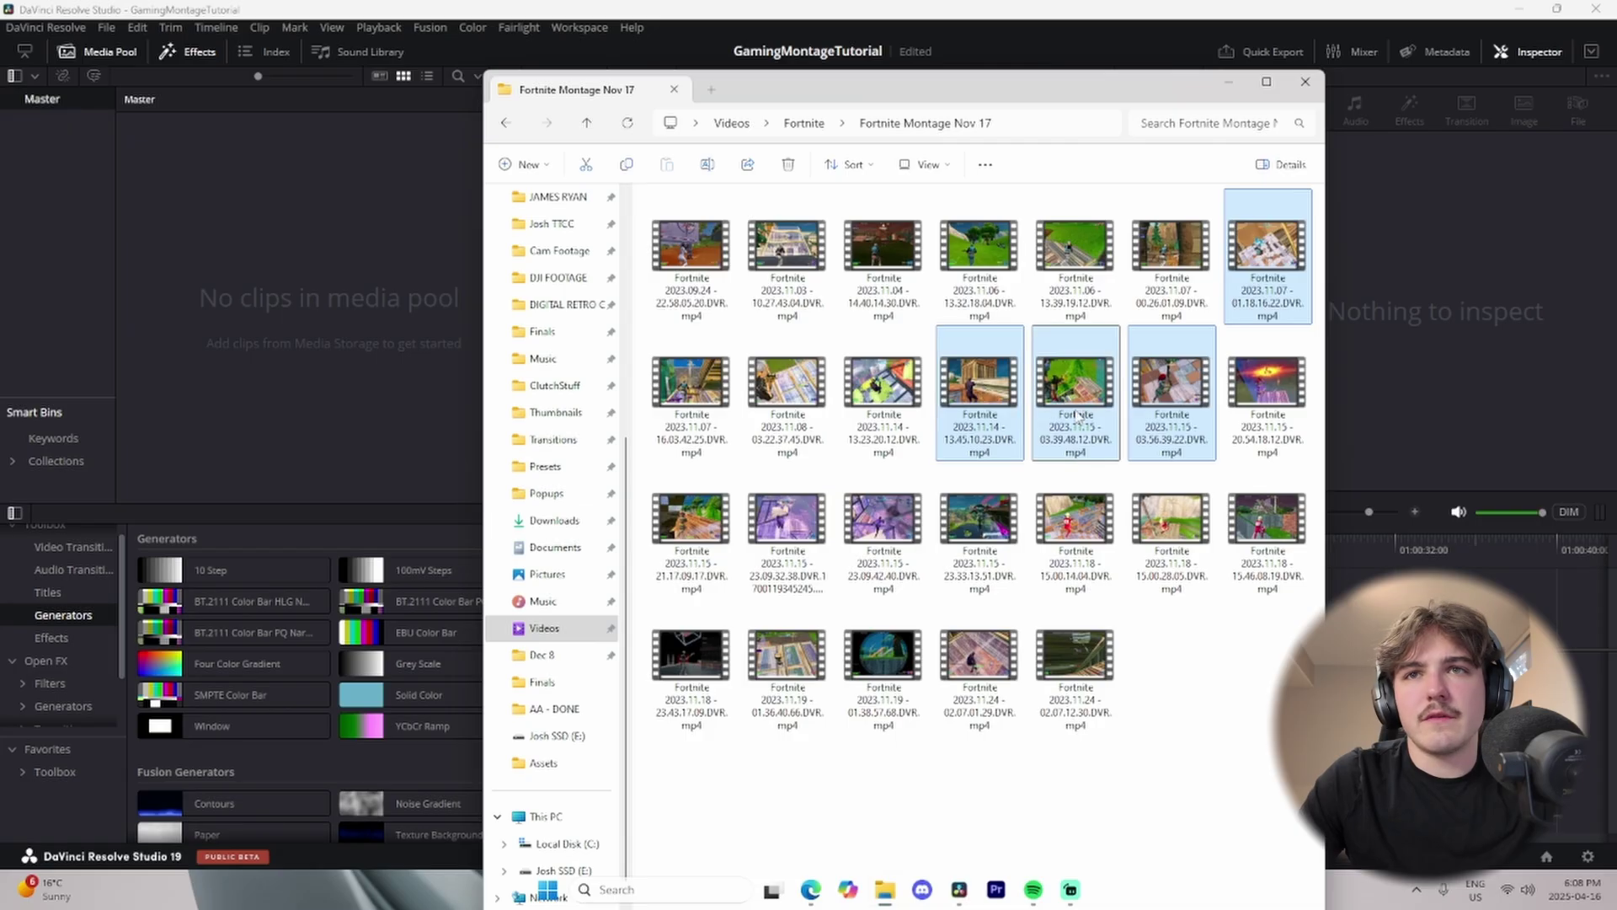
drag(1078, 412, 379, 332)
click(826, 519)
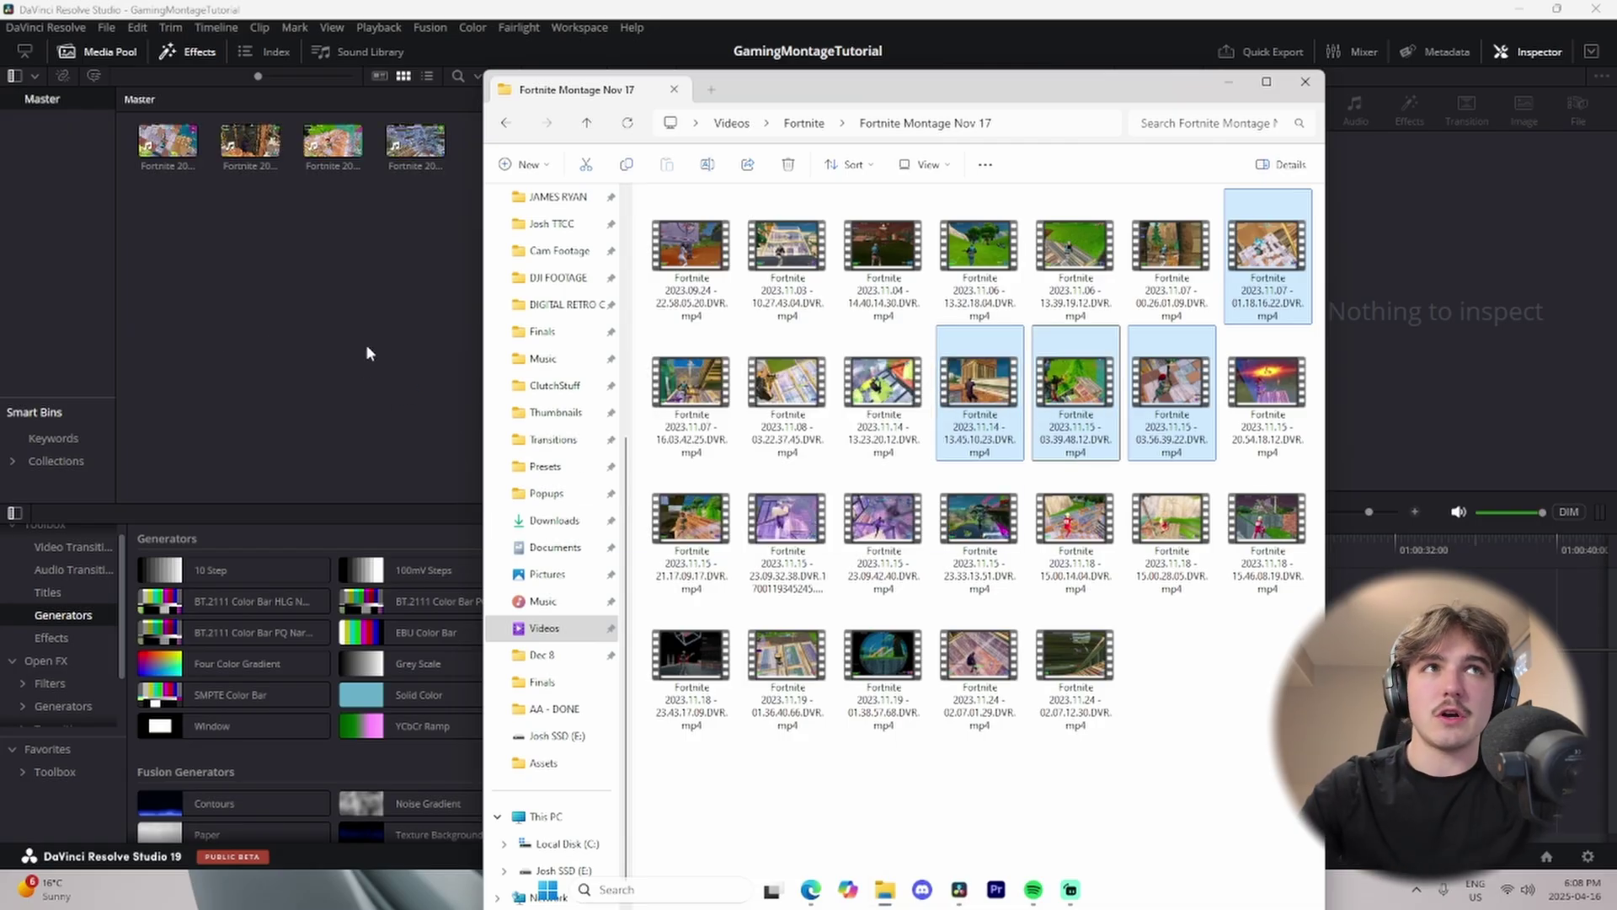
click(1305, 82)
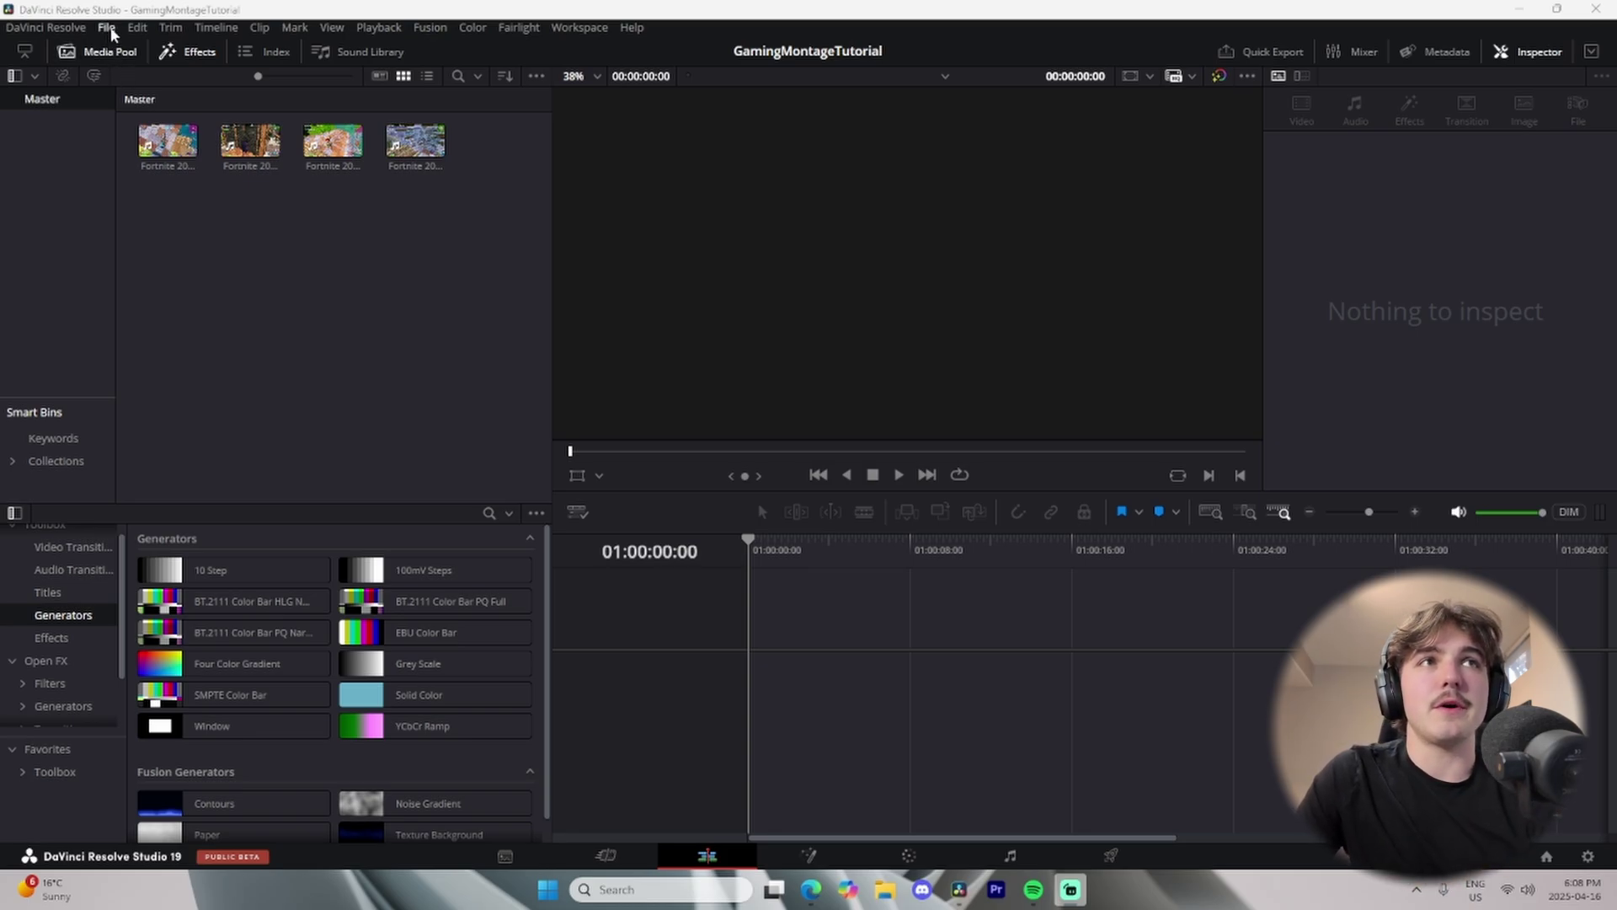
Set the project's timeline frame rate to 60 frames per second and save the project settings.
click(110, 32)
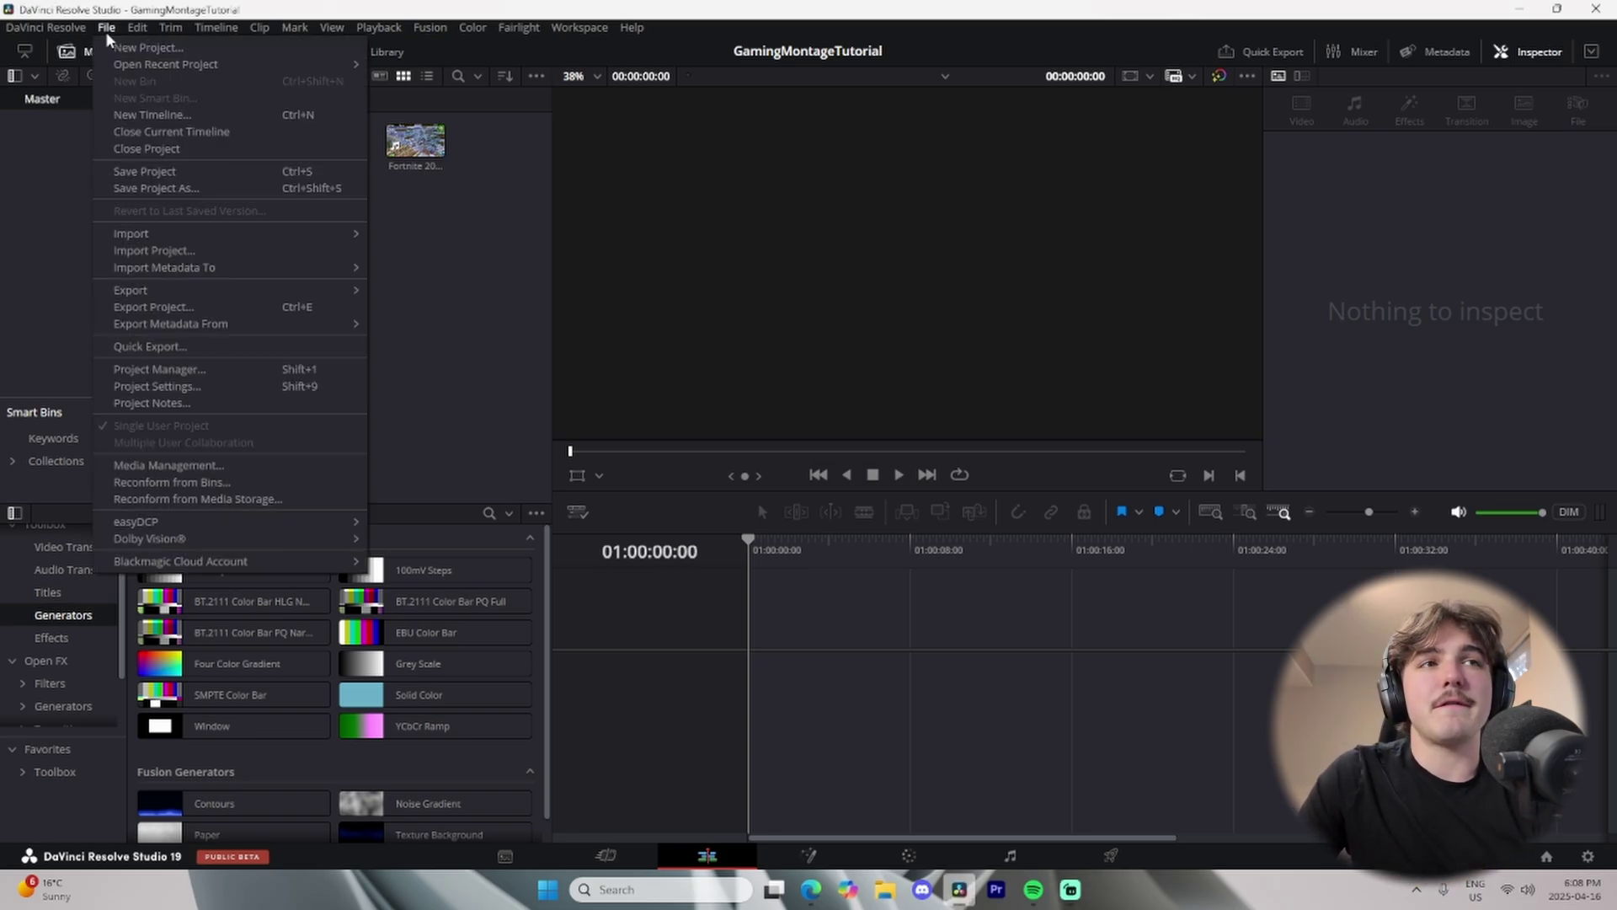
click(202, 387)
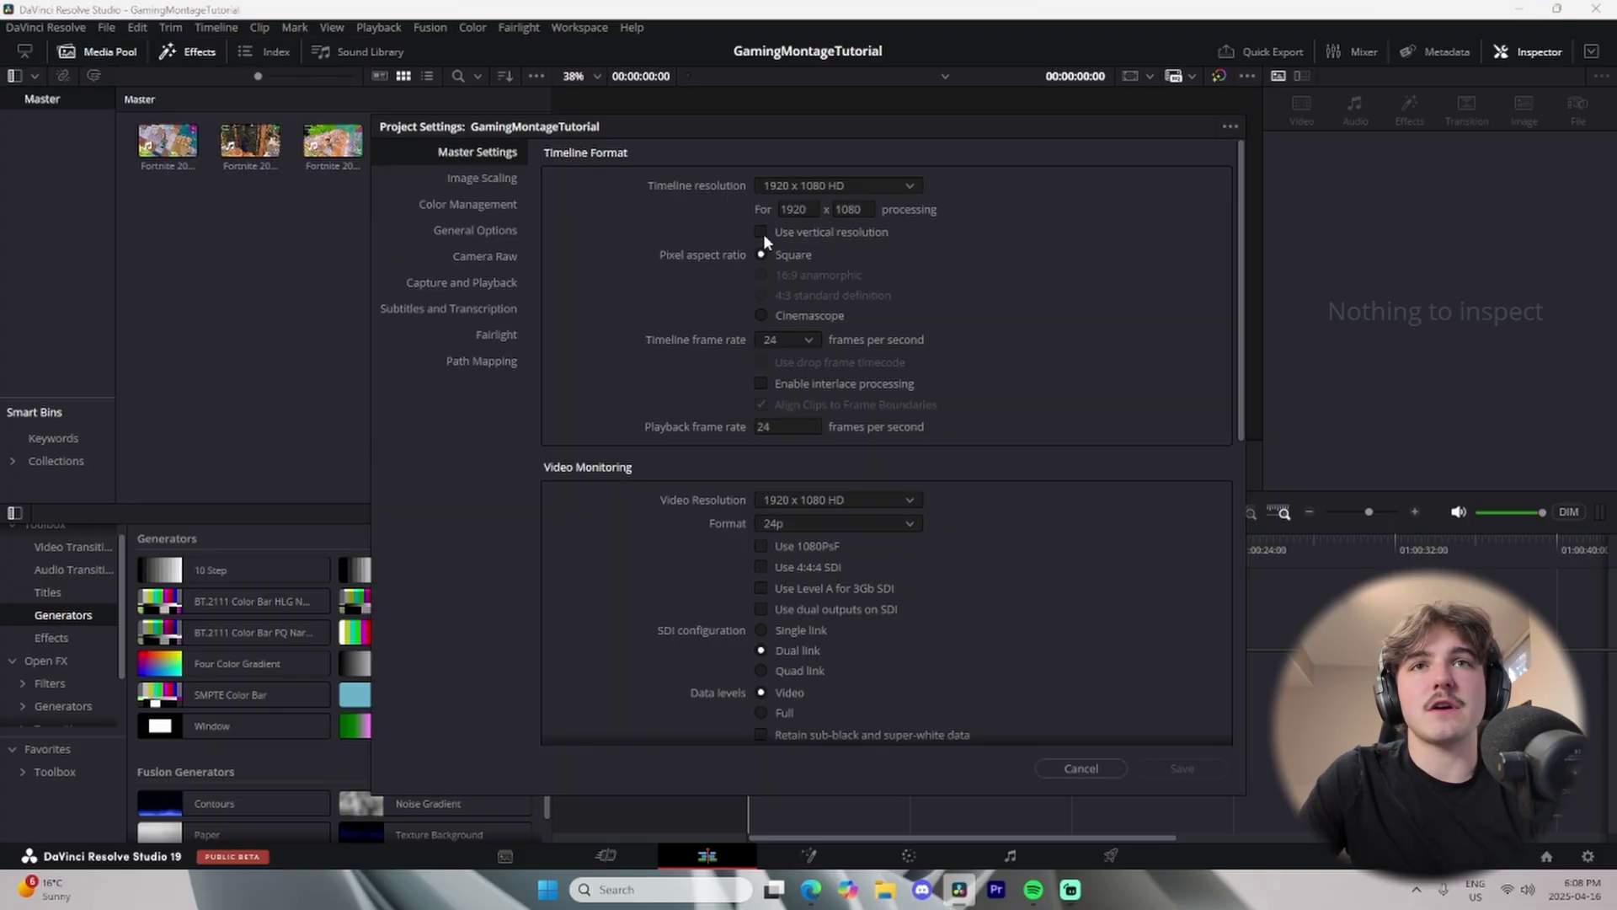
click(807, 340)
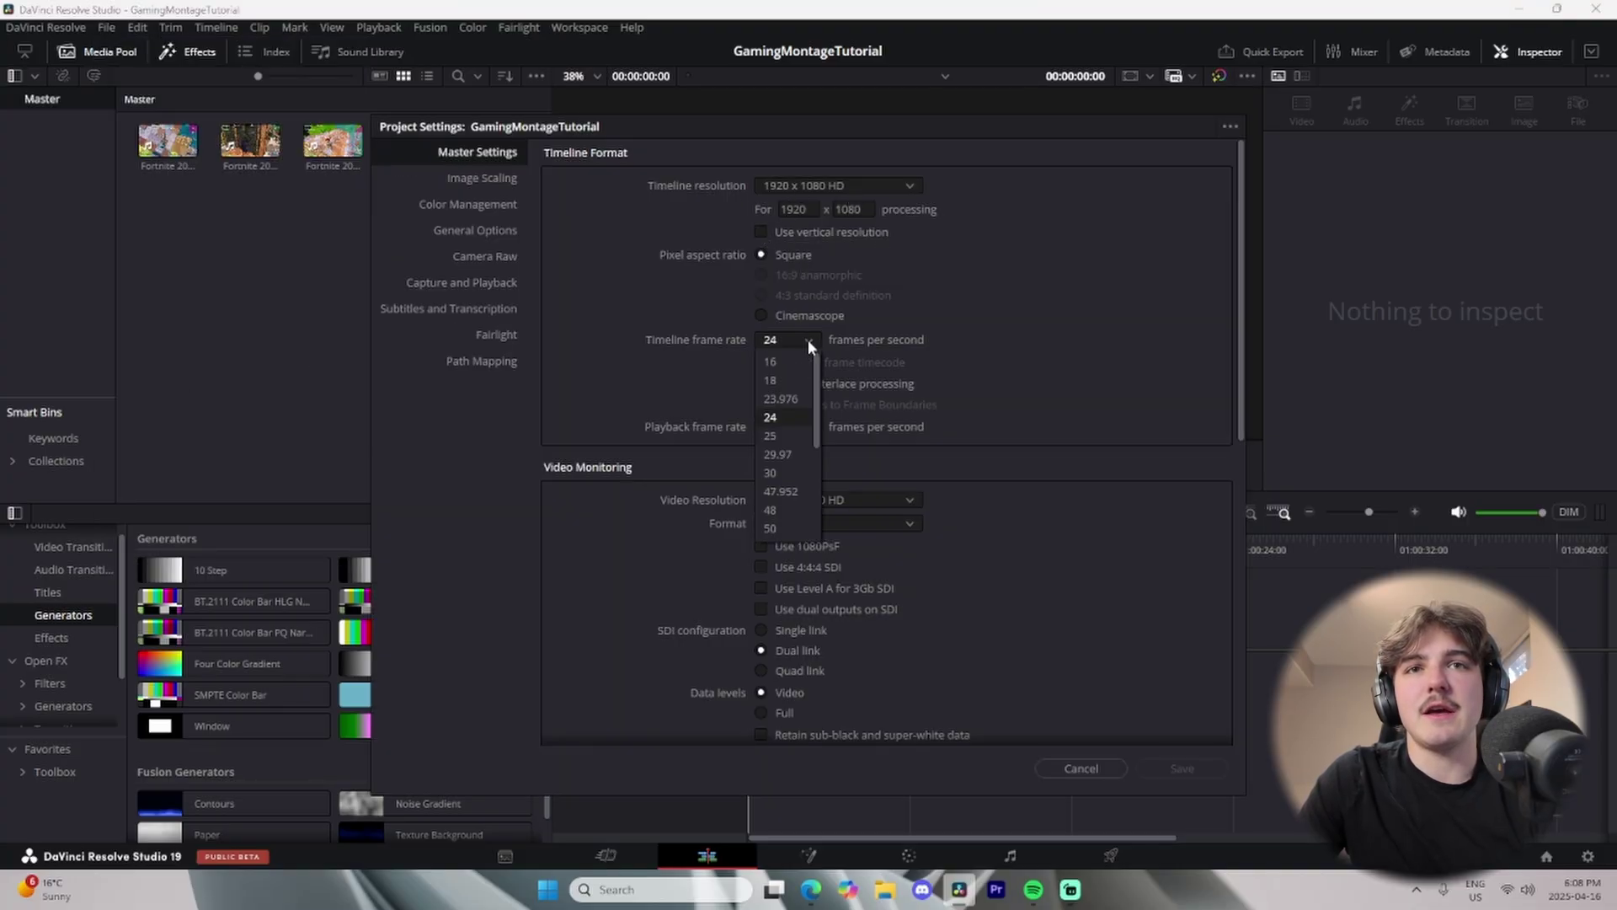
click(781, 512)
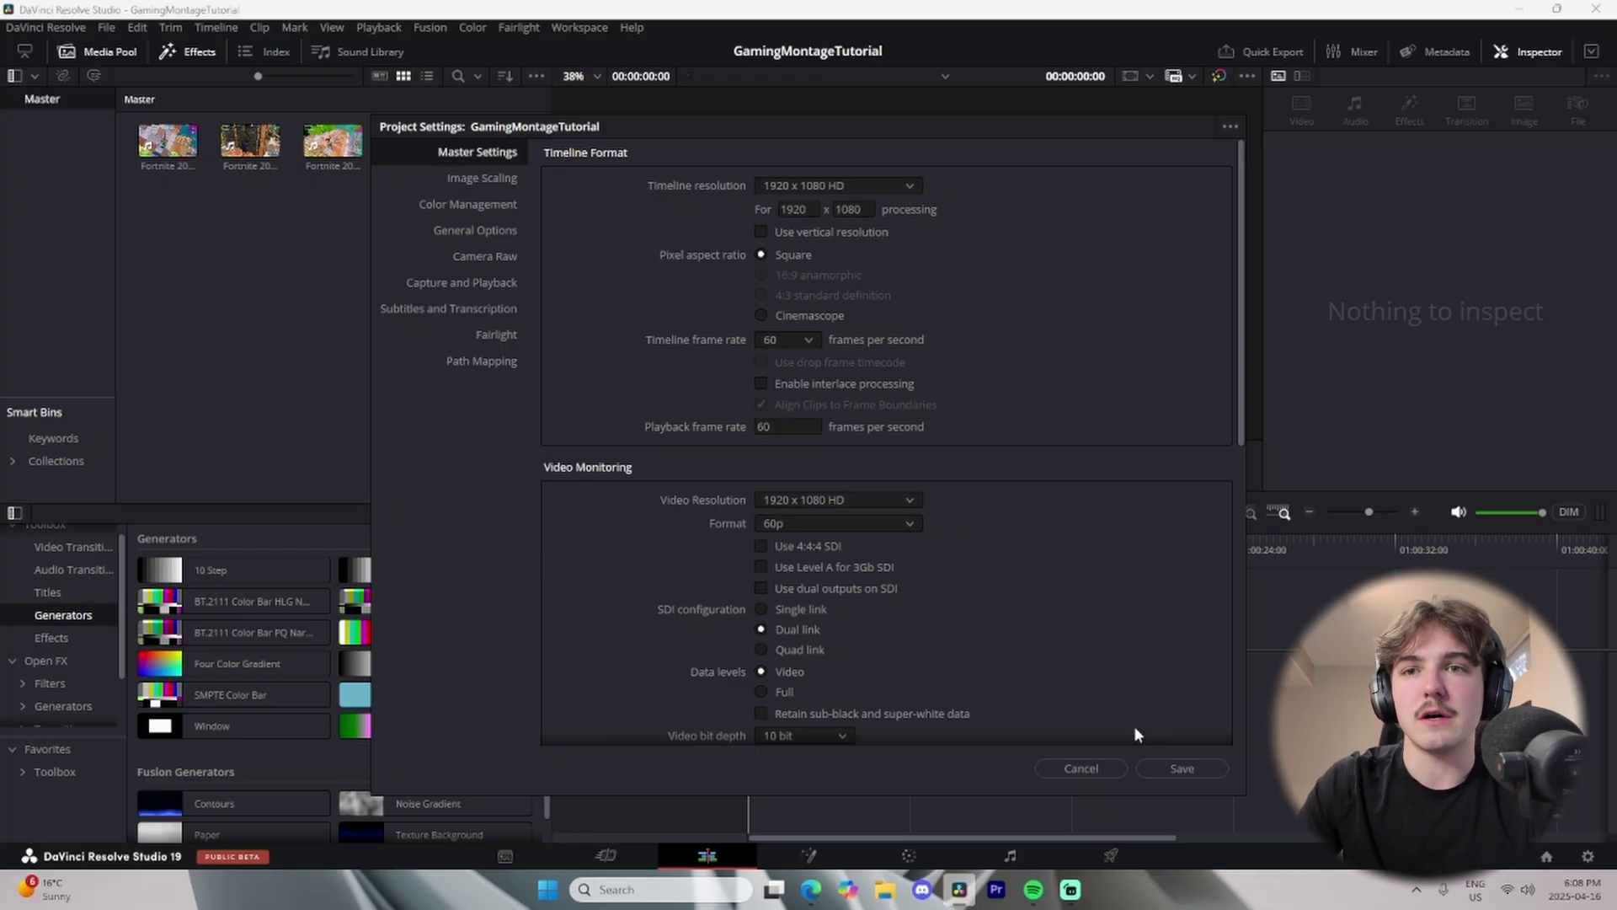
click(1167, 769)
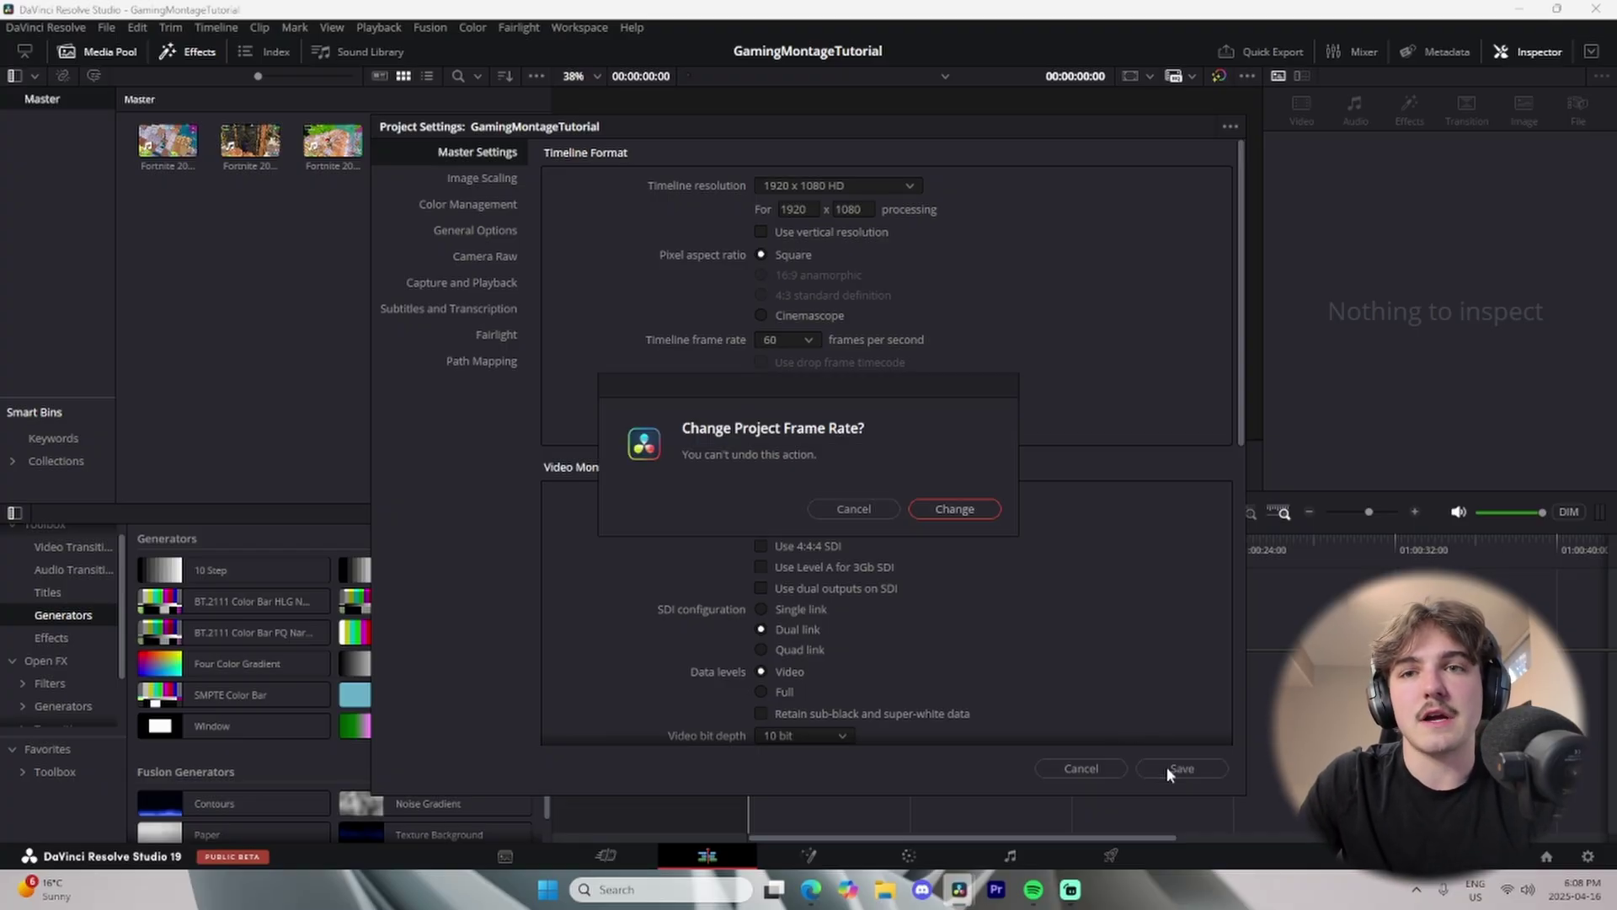
click(1002, 510)
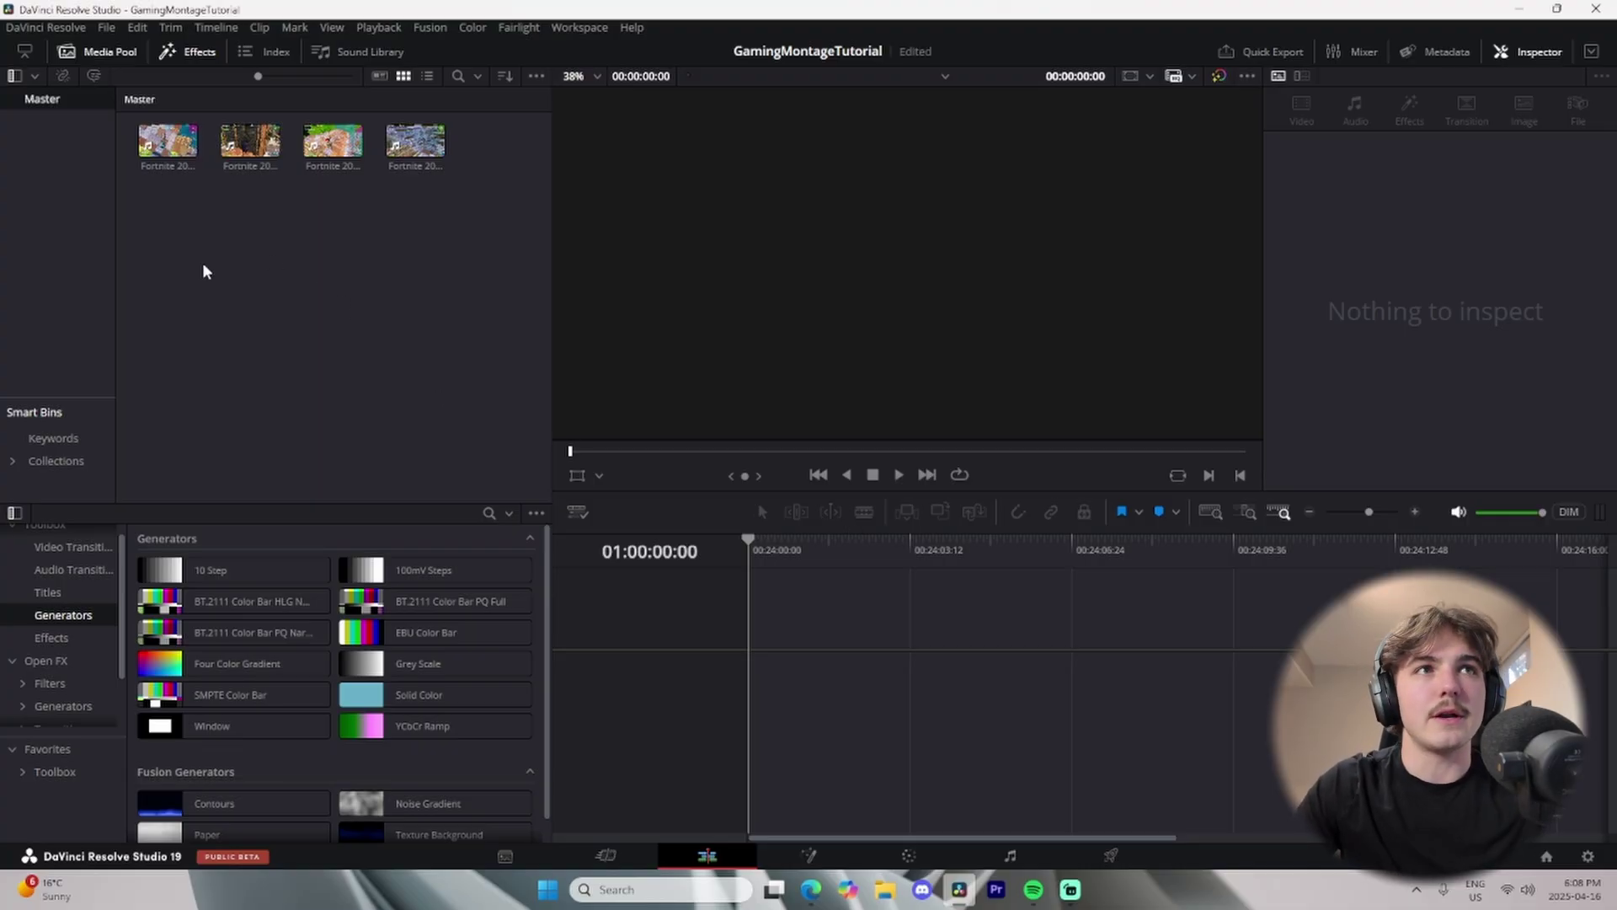
Import "Eric Reprid Pay Me Official Video.mp3" from the Music > Eric Reprid folder and place it at the start of the timeline.
key(super+e)
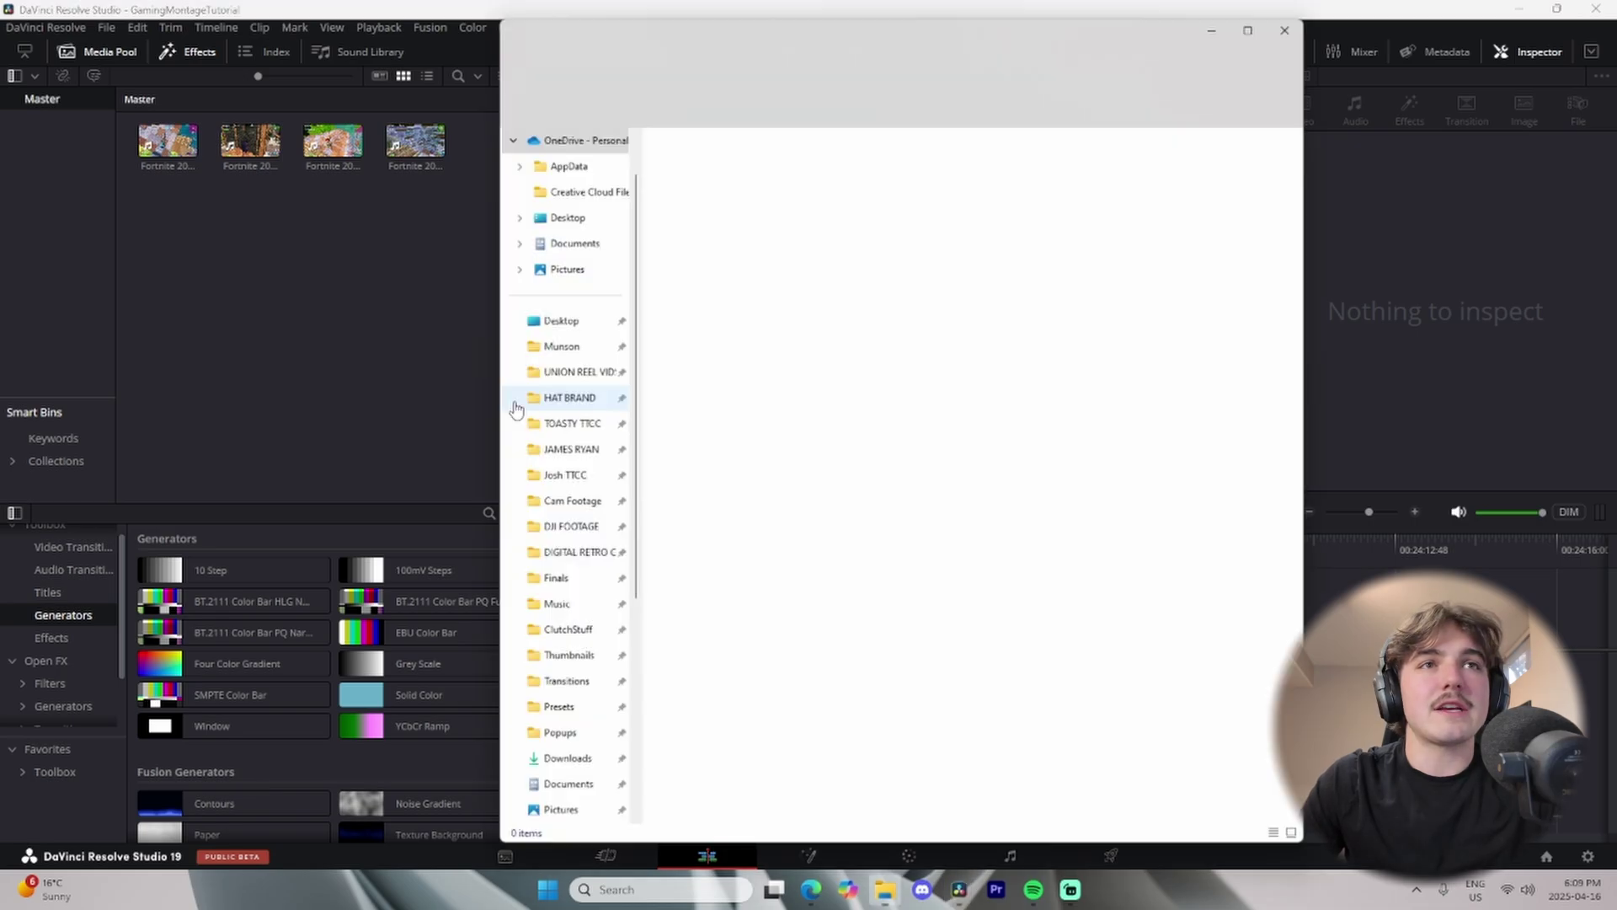
click(573, 614)
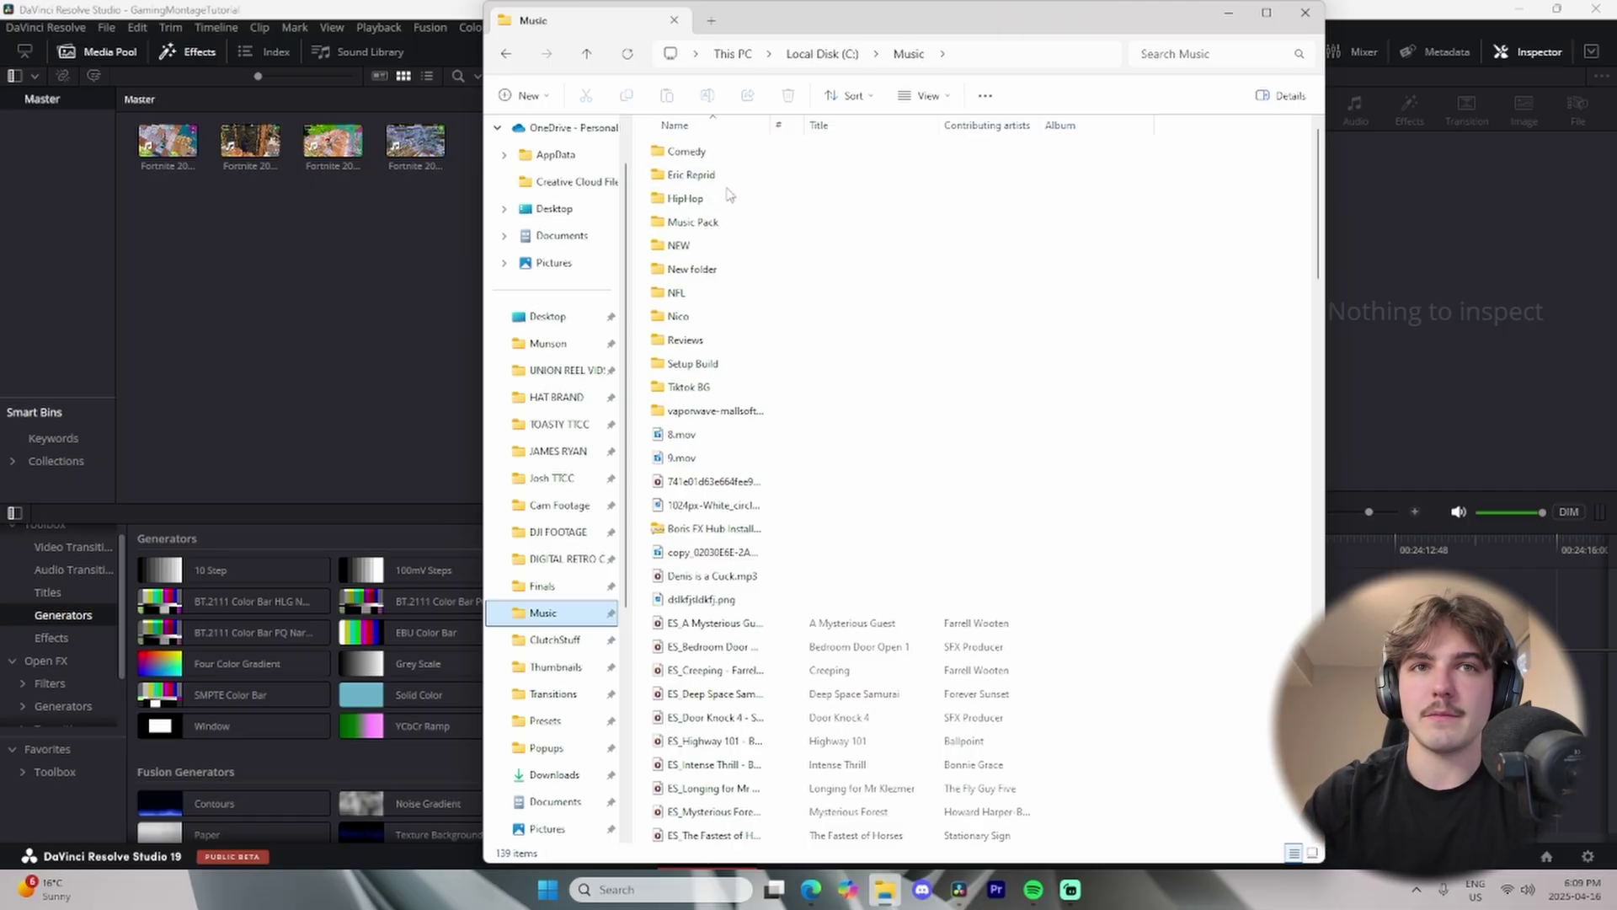
scroll(770, 422, down, 4)
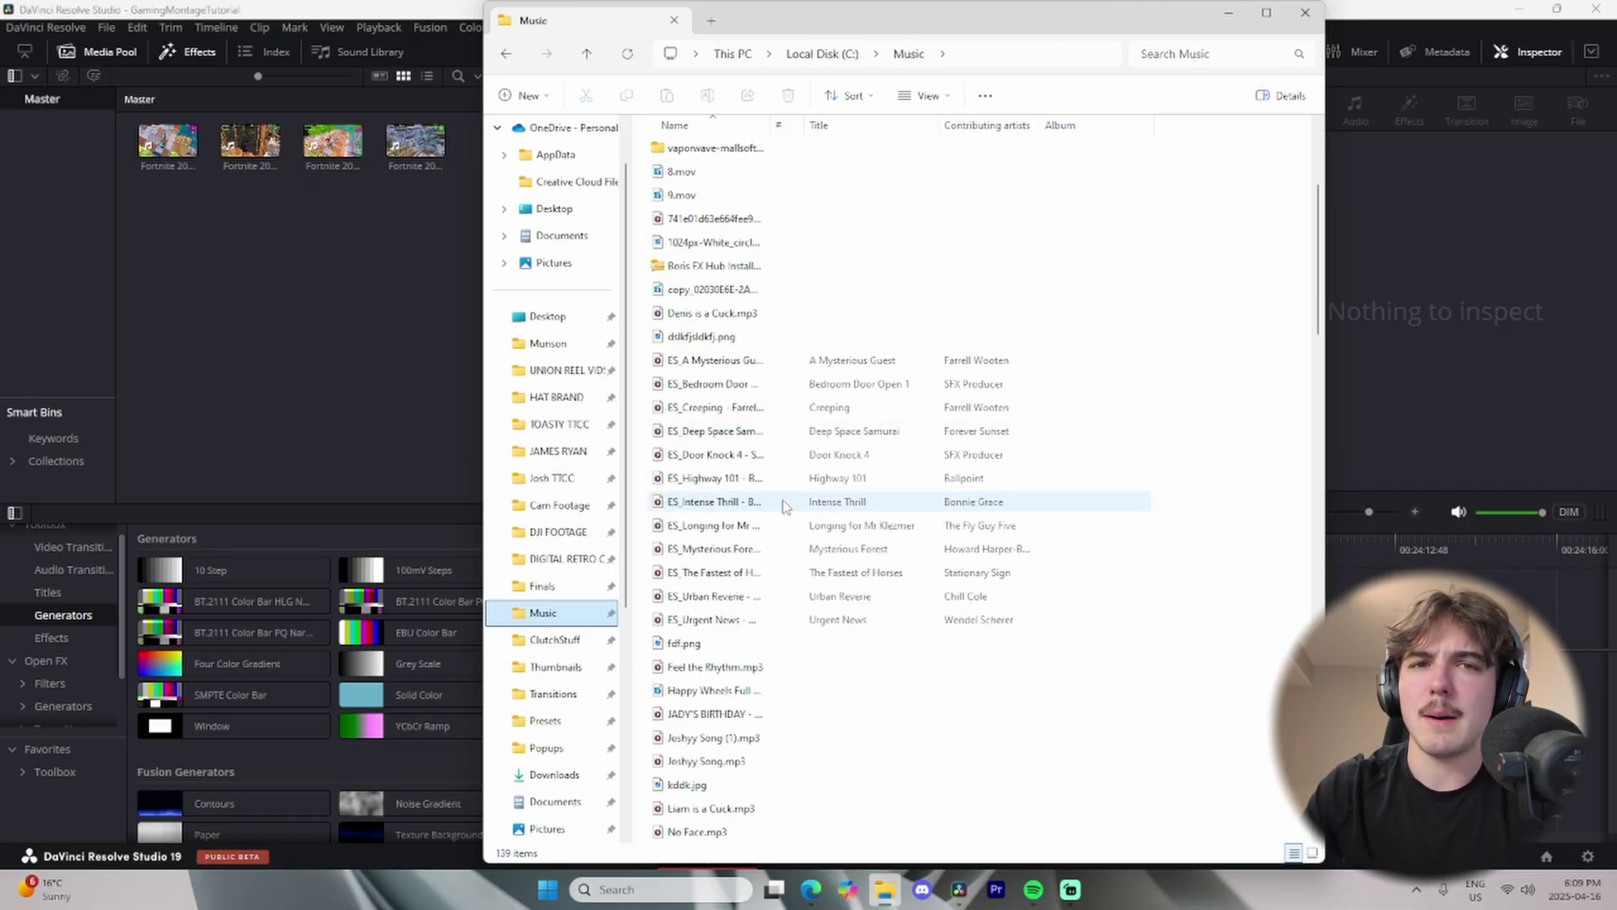
scroll(788, 514, down, 3)
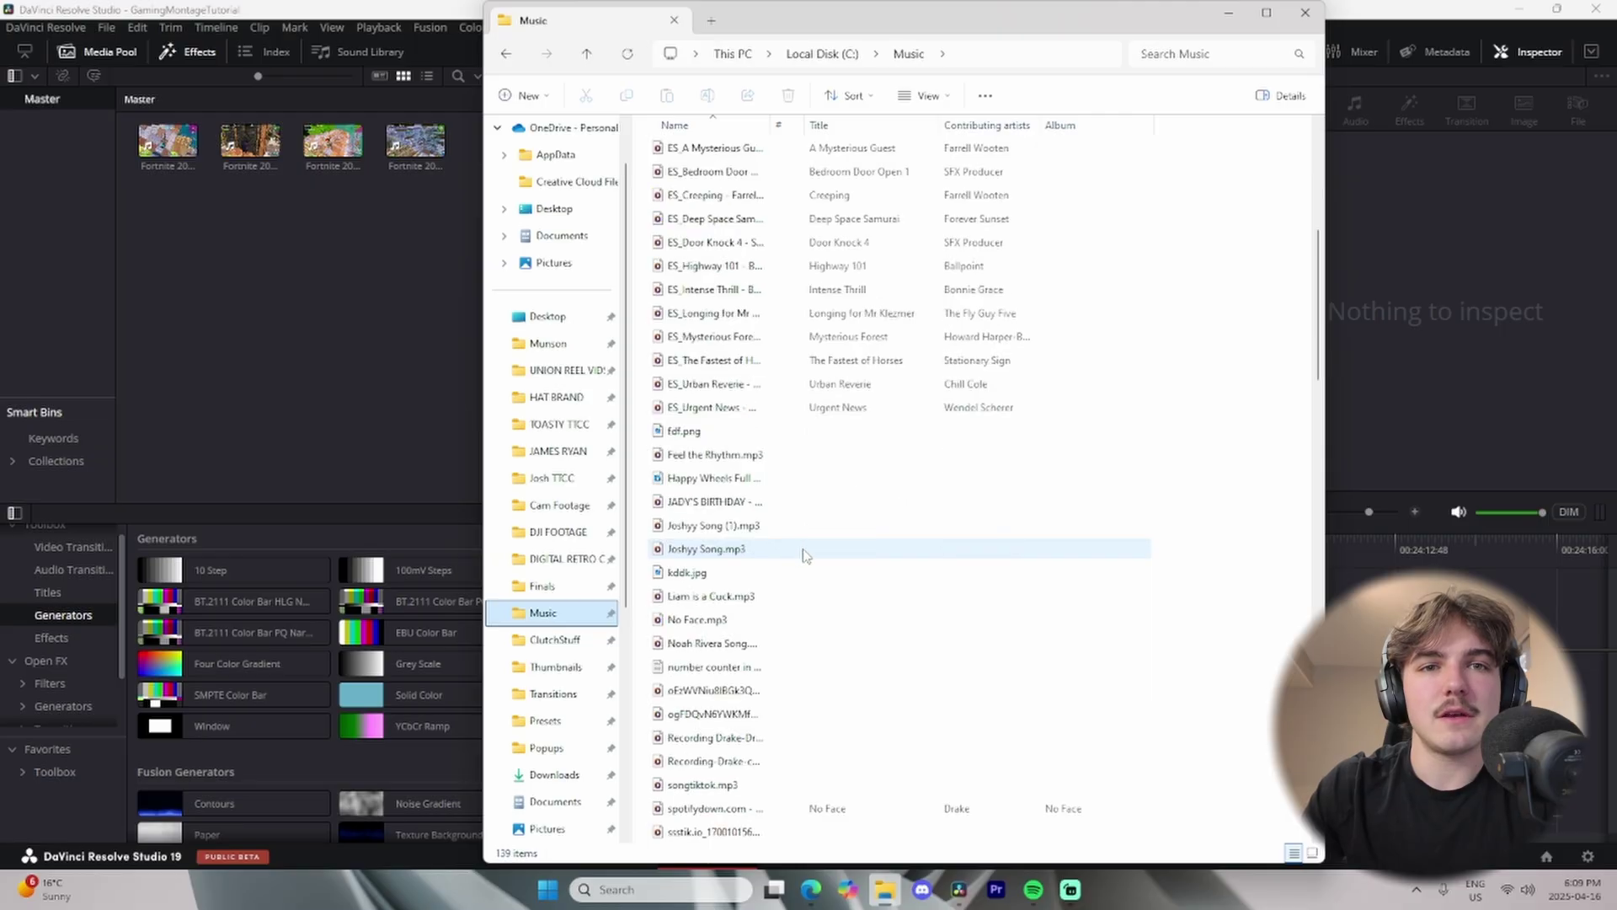
double_click(796, 251)
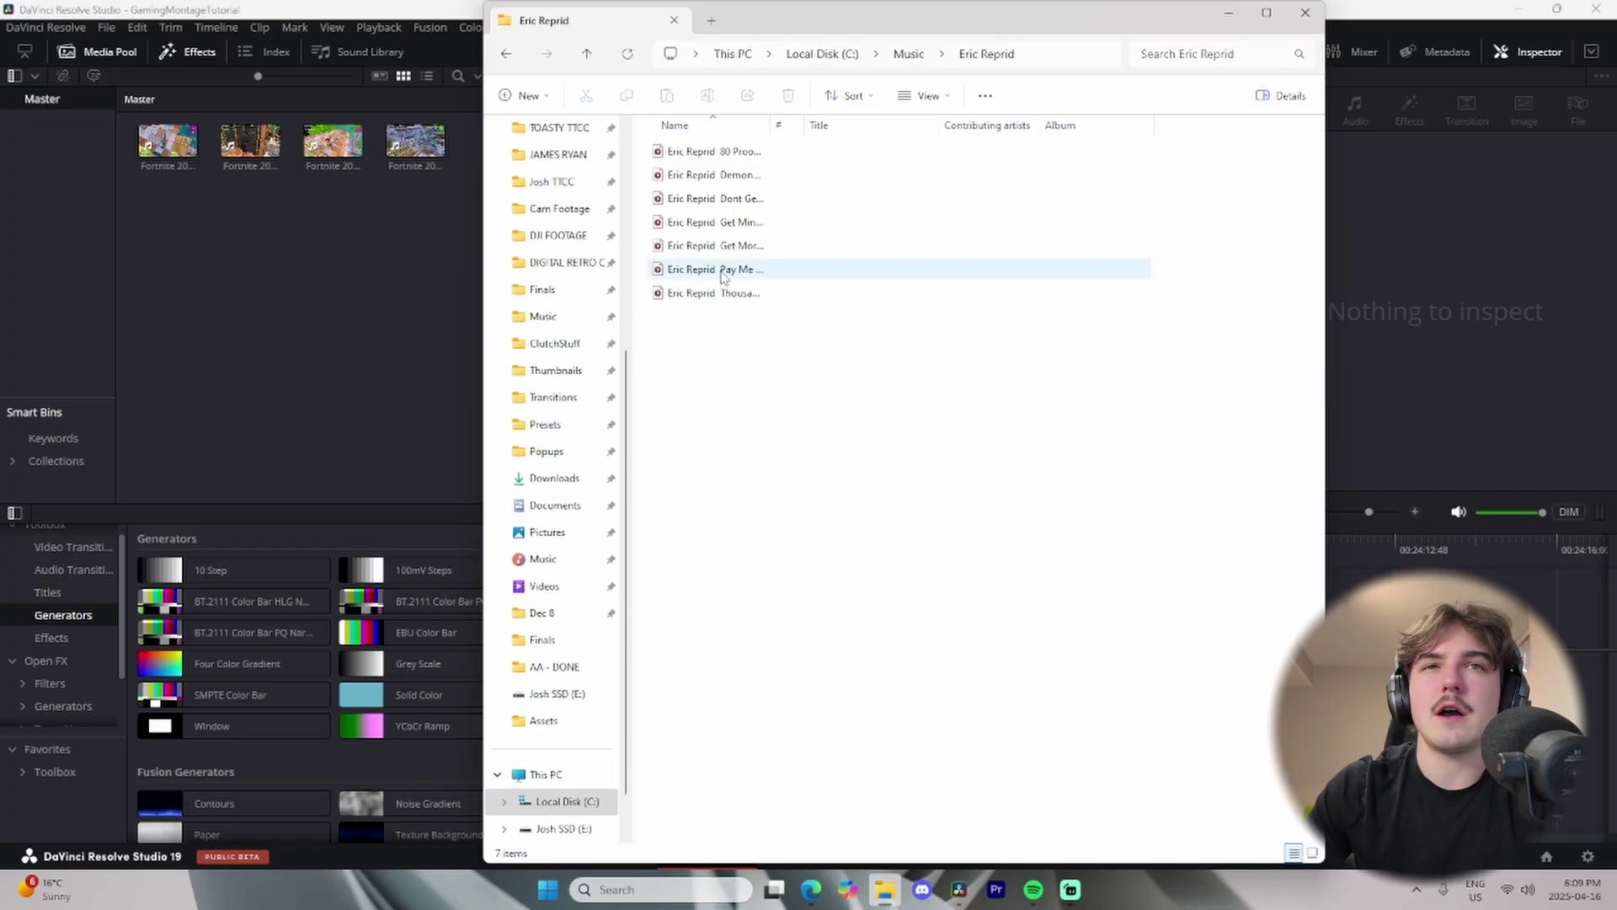
drag(722, 269, 280, 295)
drag(168, 143, 783, 721)
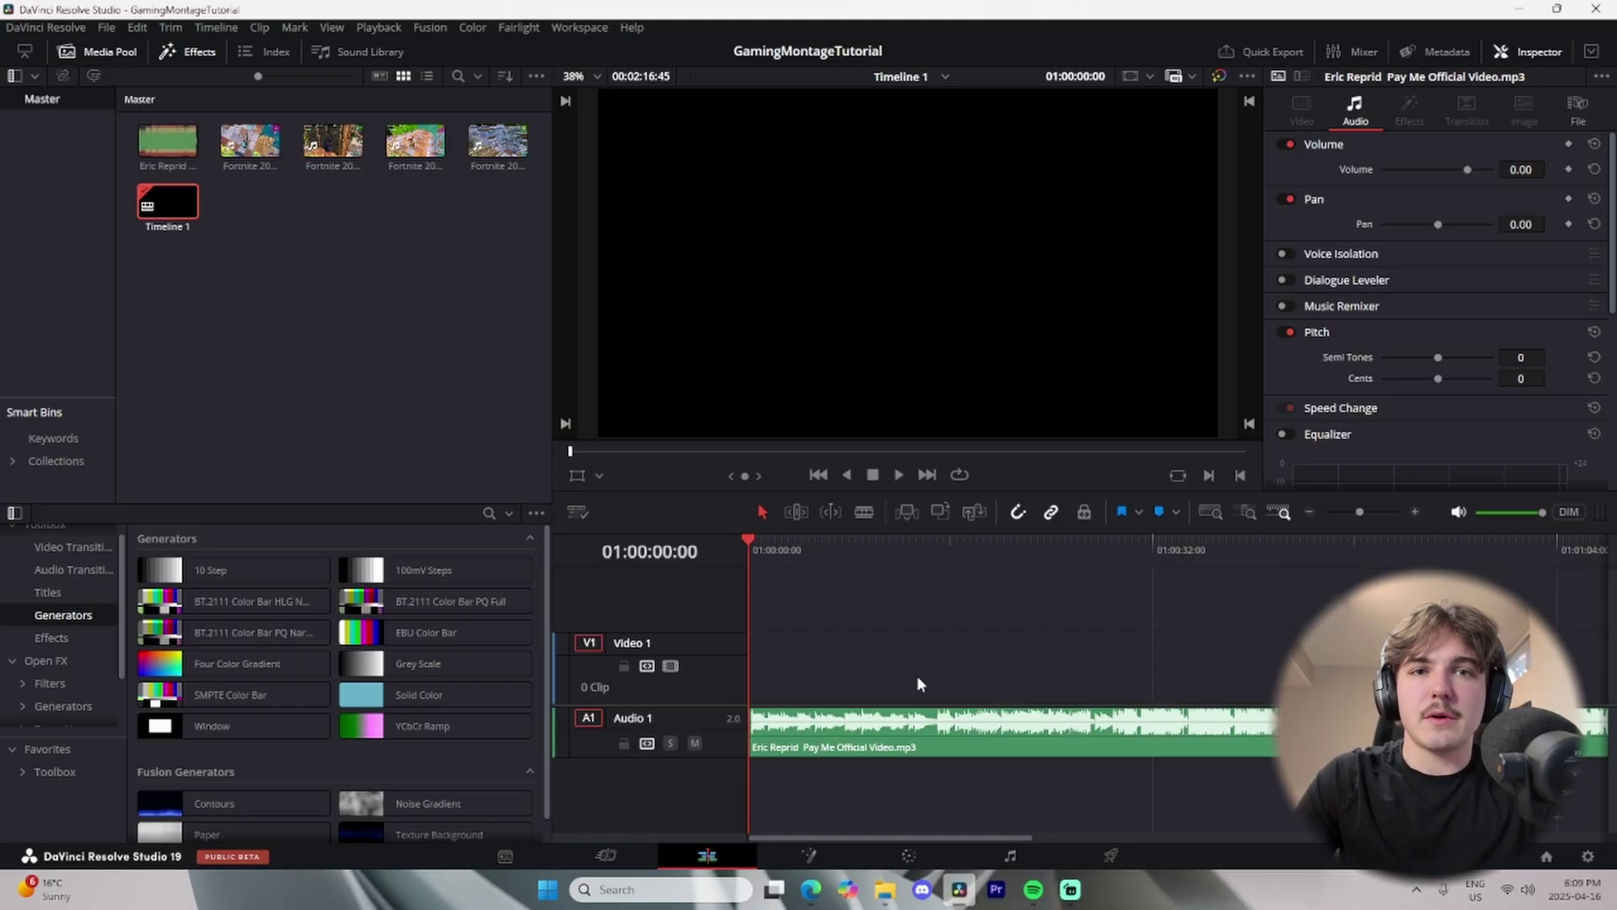
Play the song on the timeline, lower the monitoring volume to about half, and stop playback.
key(space)
drag(1539, 512, 1496, 512)
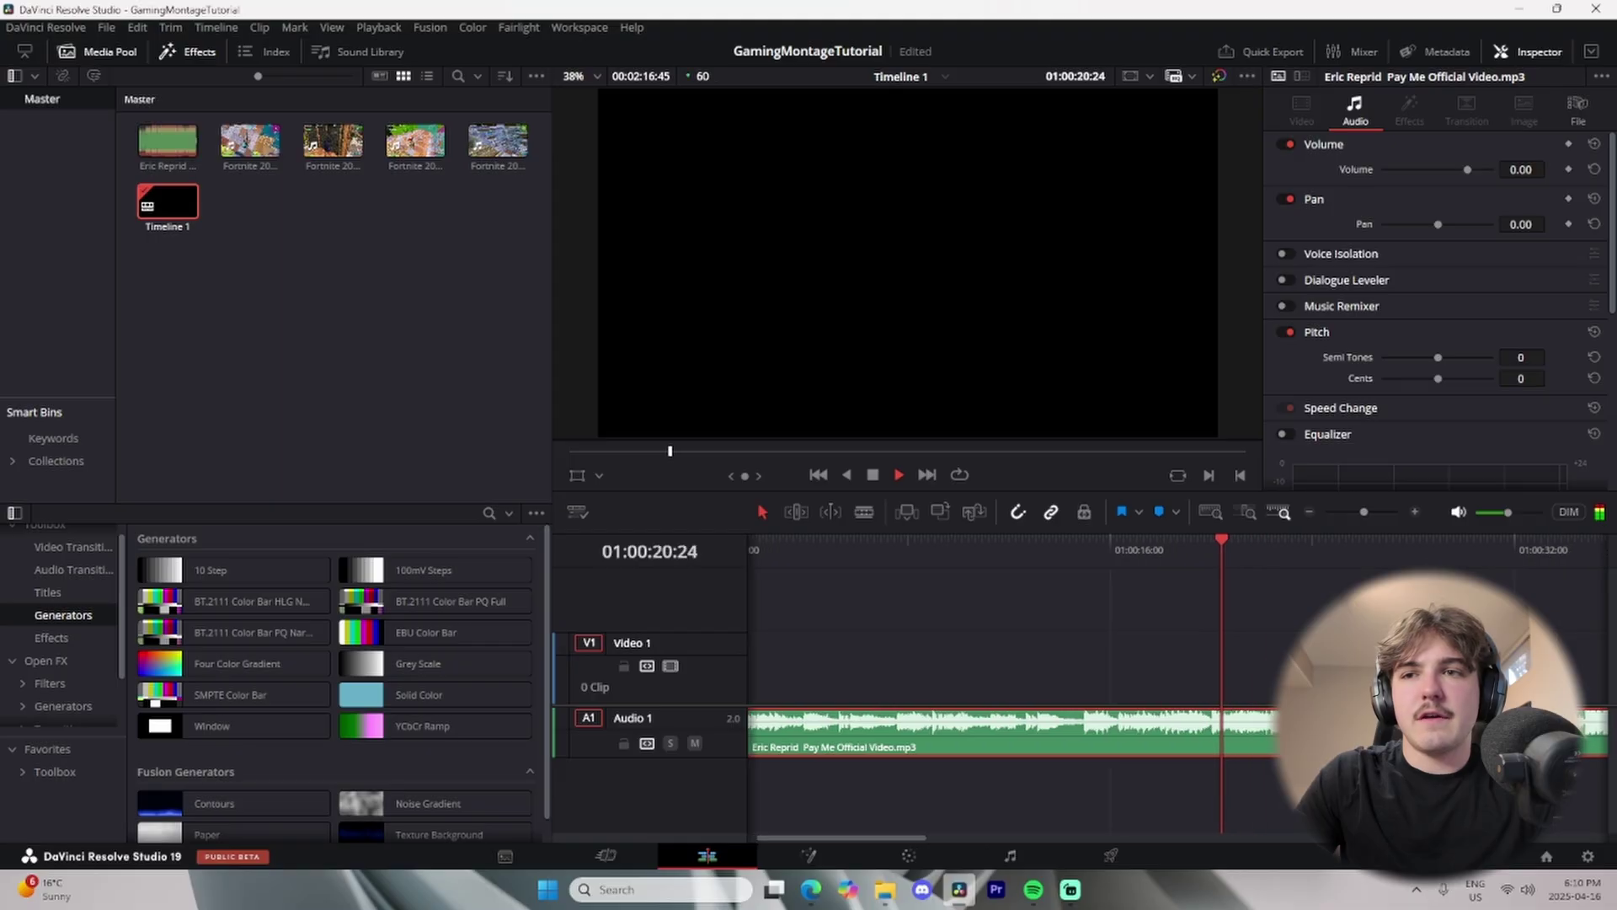
key(space)
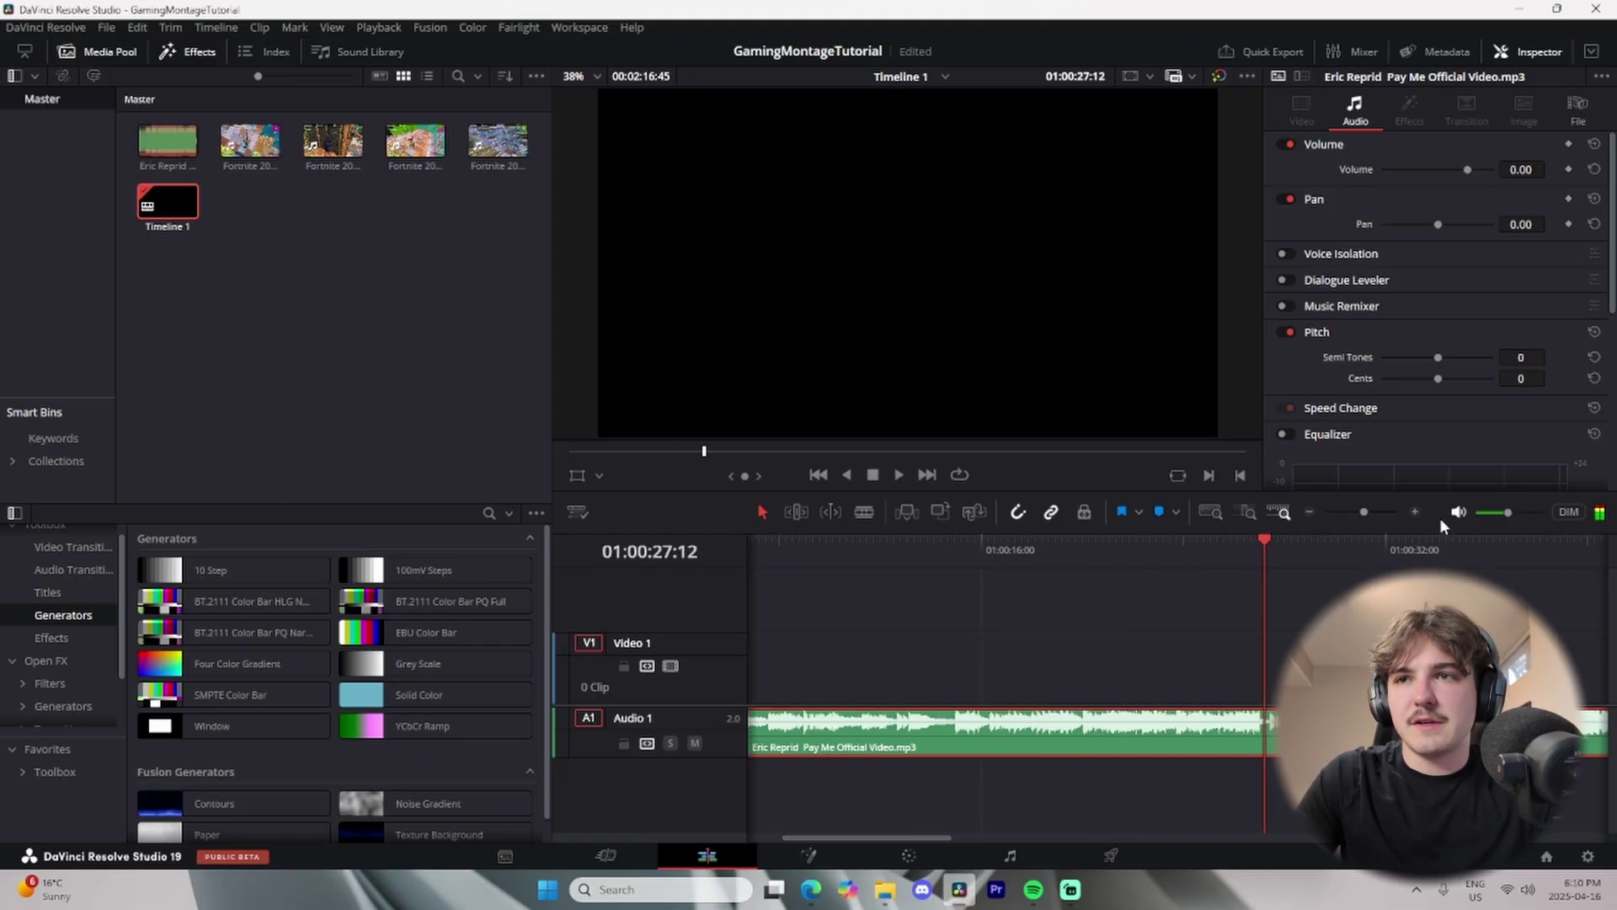
Find the beat after the song's quiet break and add a marker to the audio clip at 01:00:29:41.
scroll(1429, 606, up, 3)
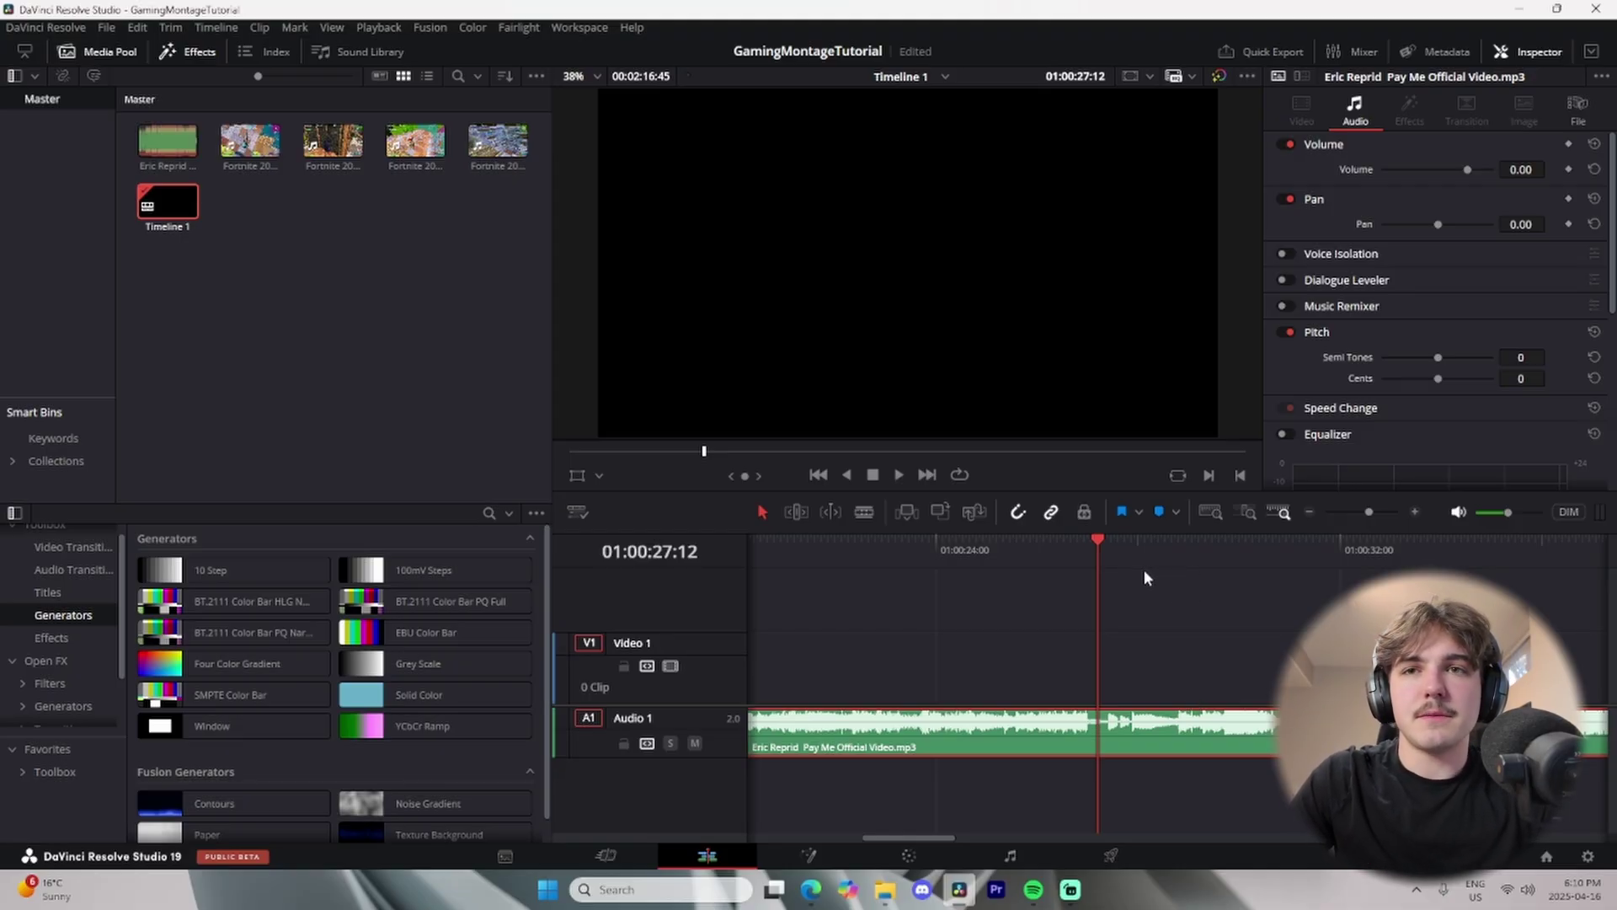
click(1199, 544)
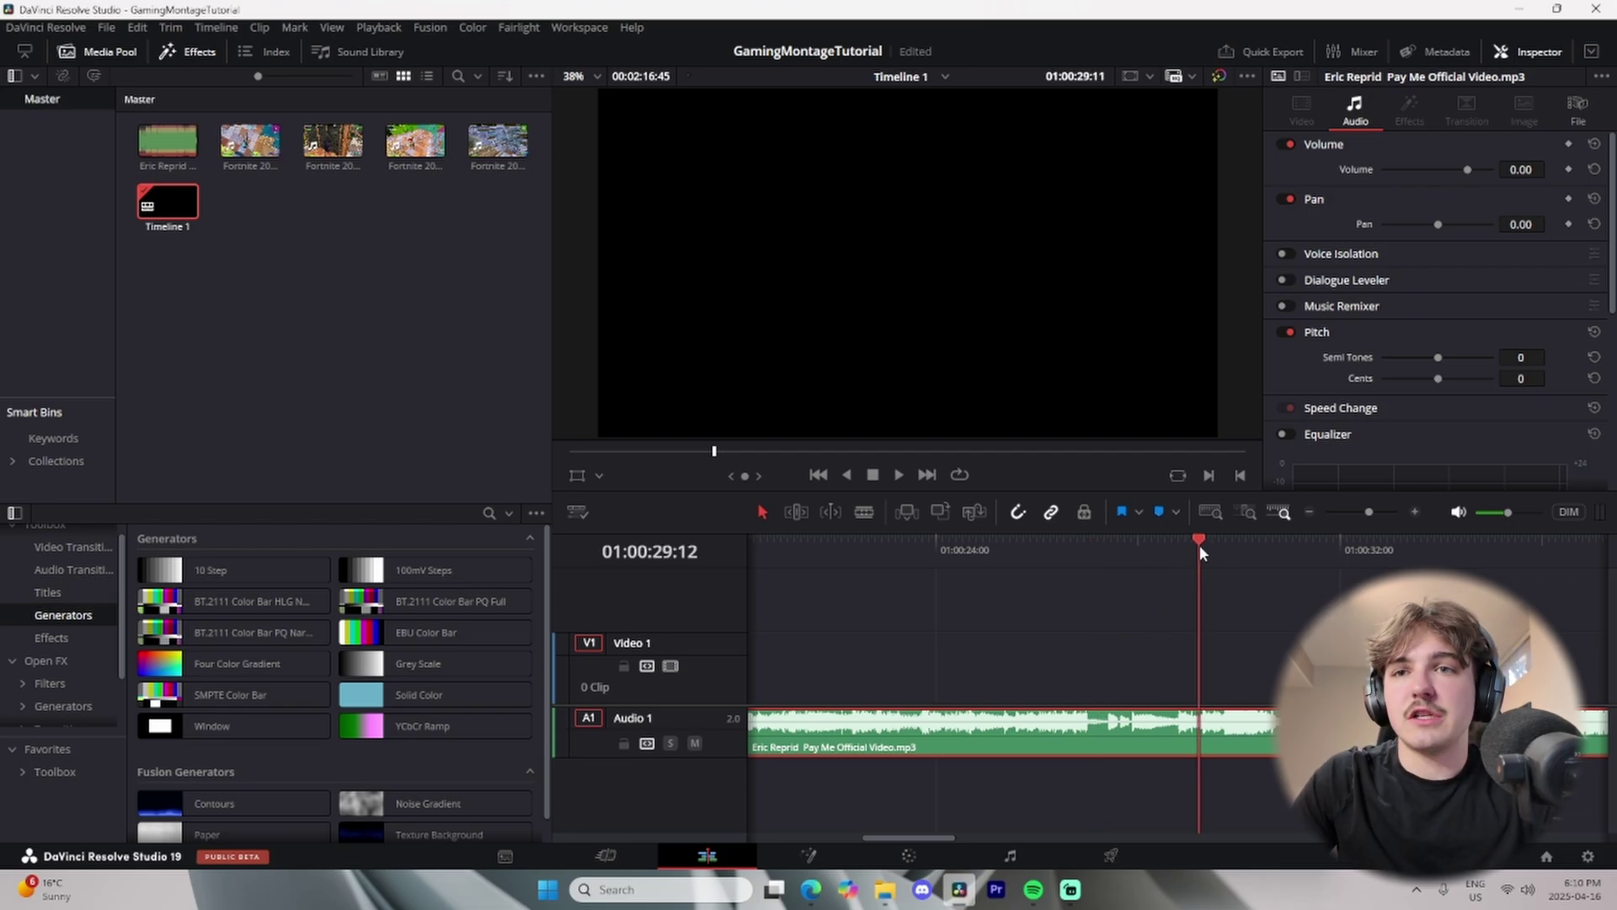
key(space)
click(1222, 551)
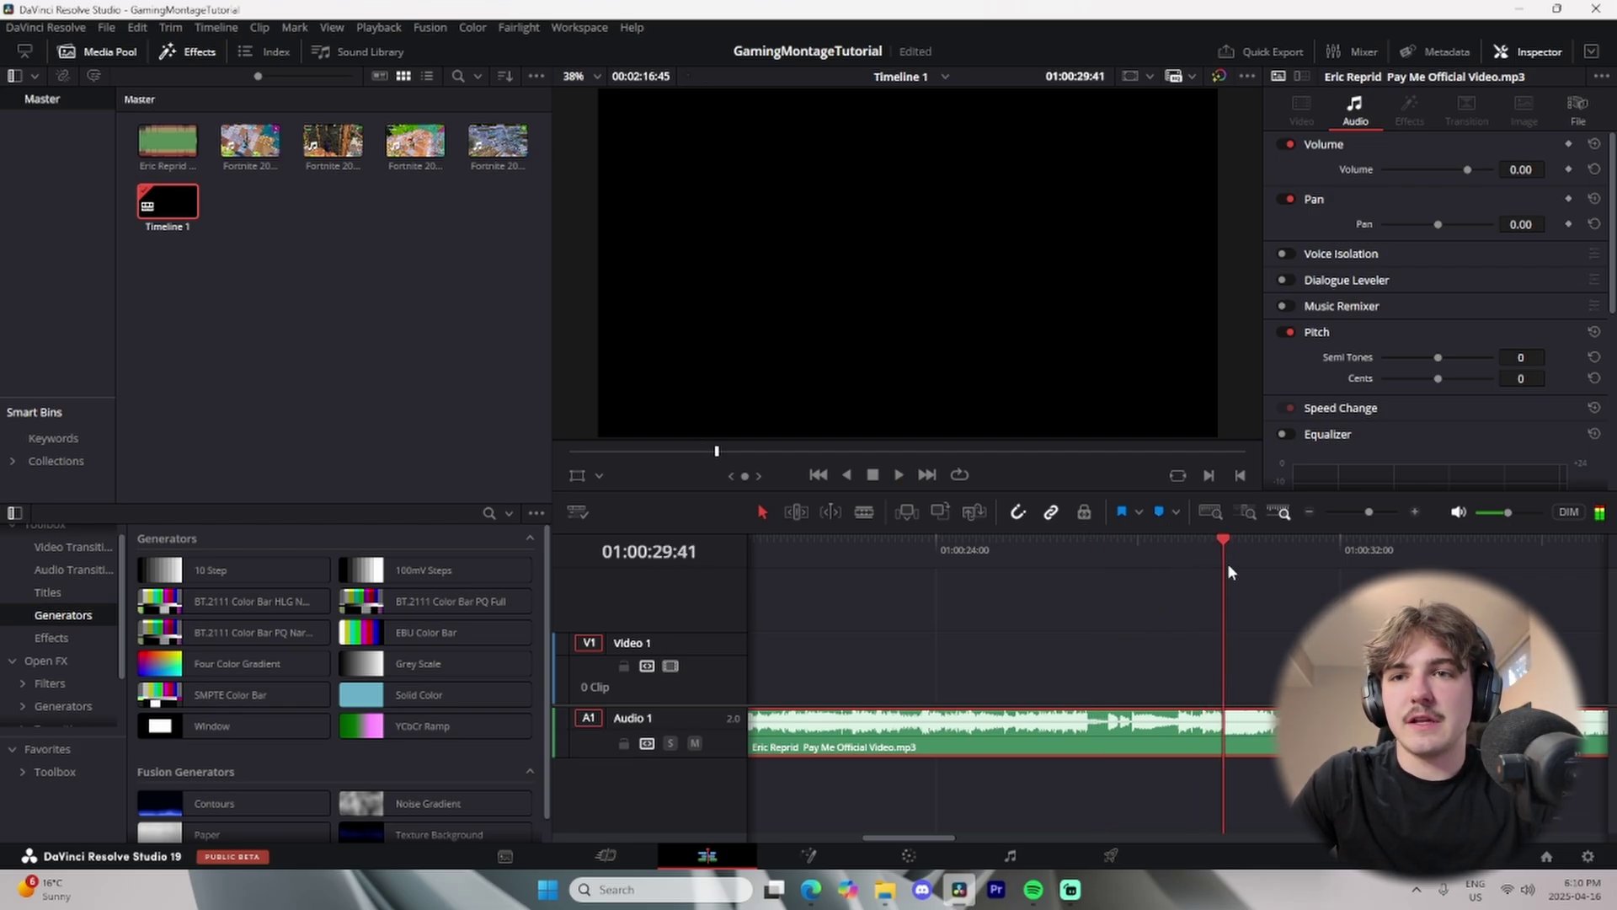
key(m)
Add markers to the song clip on the beats at 01:00:32:02 and 01:00:33:25.
click(1291, 552)
key(space)
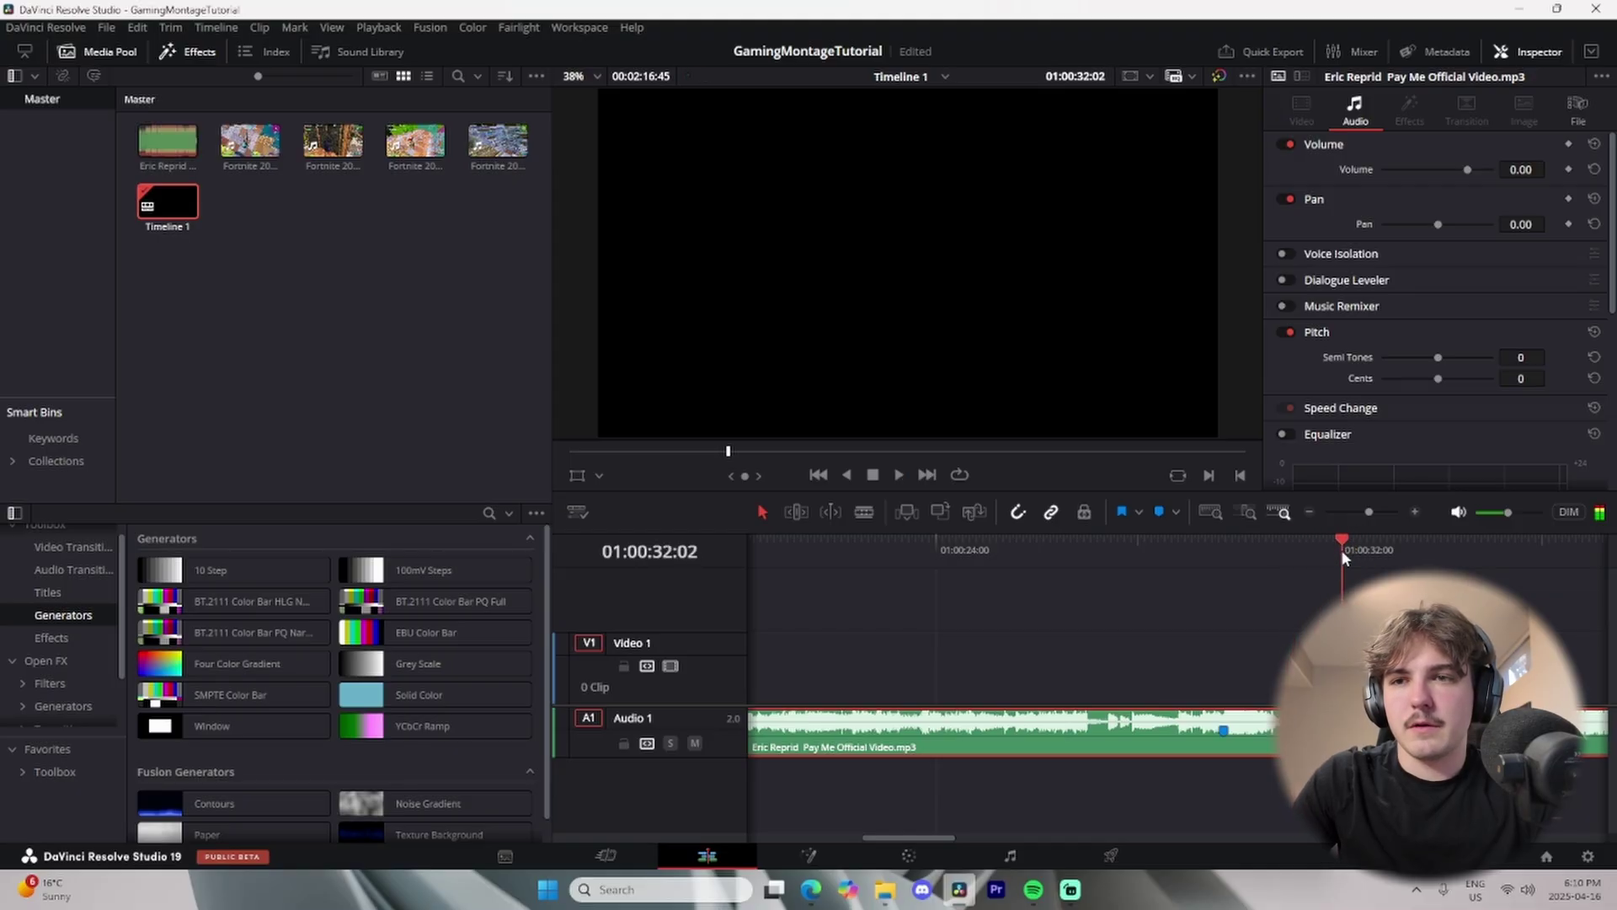
key(m)
key(space)
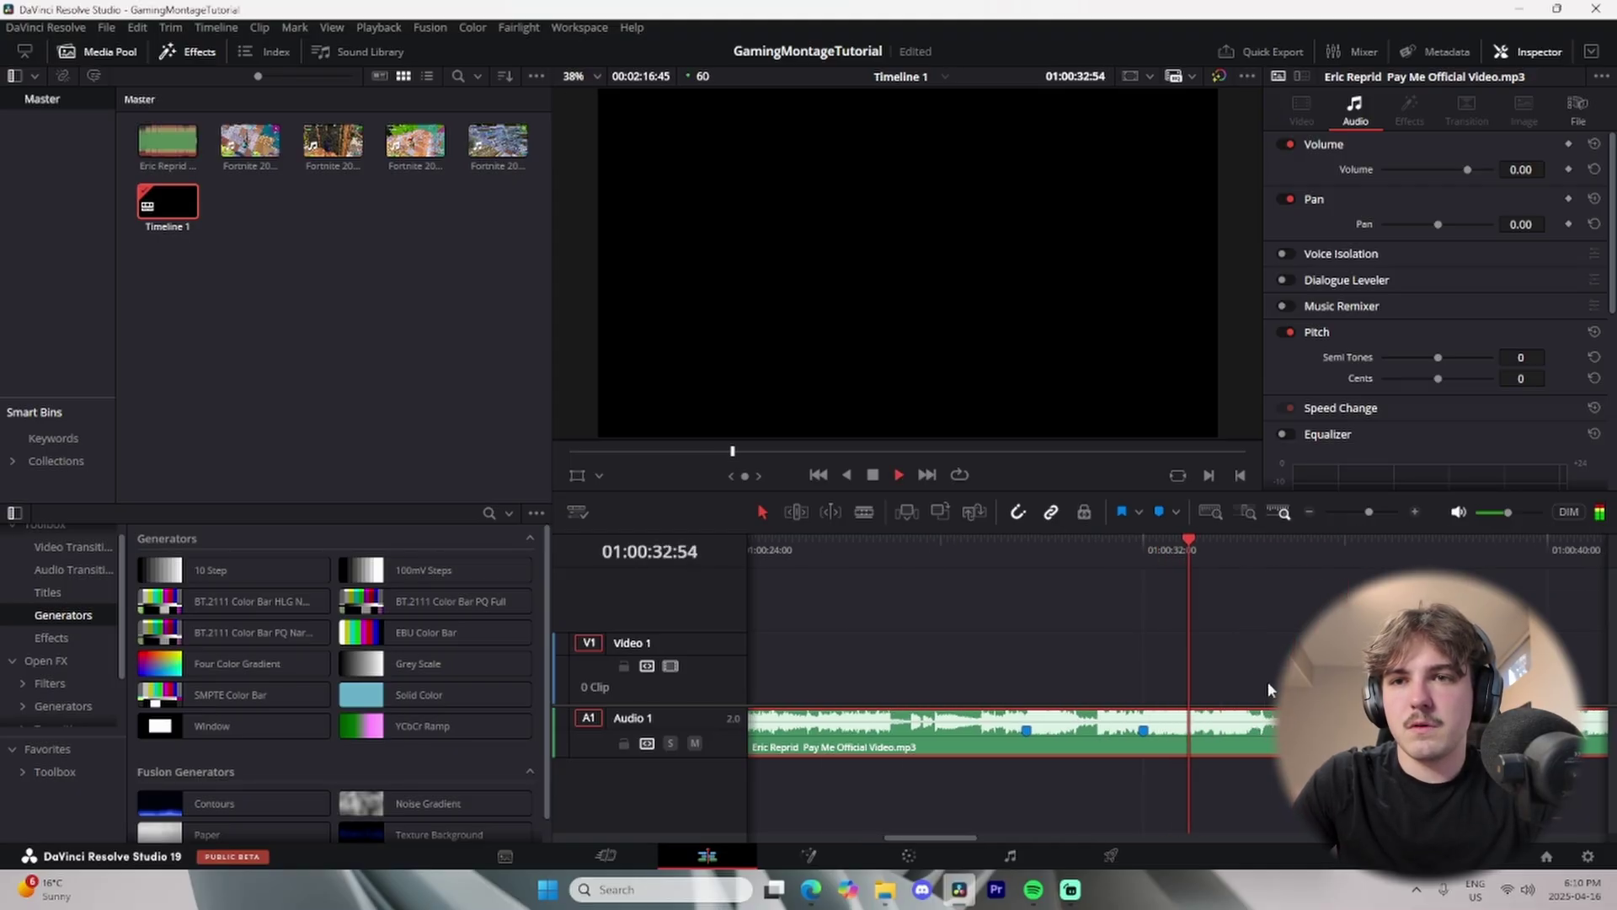
click(1213, 543)
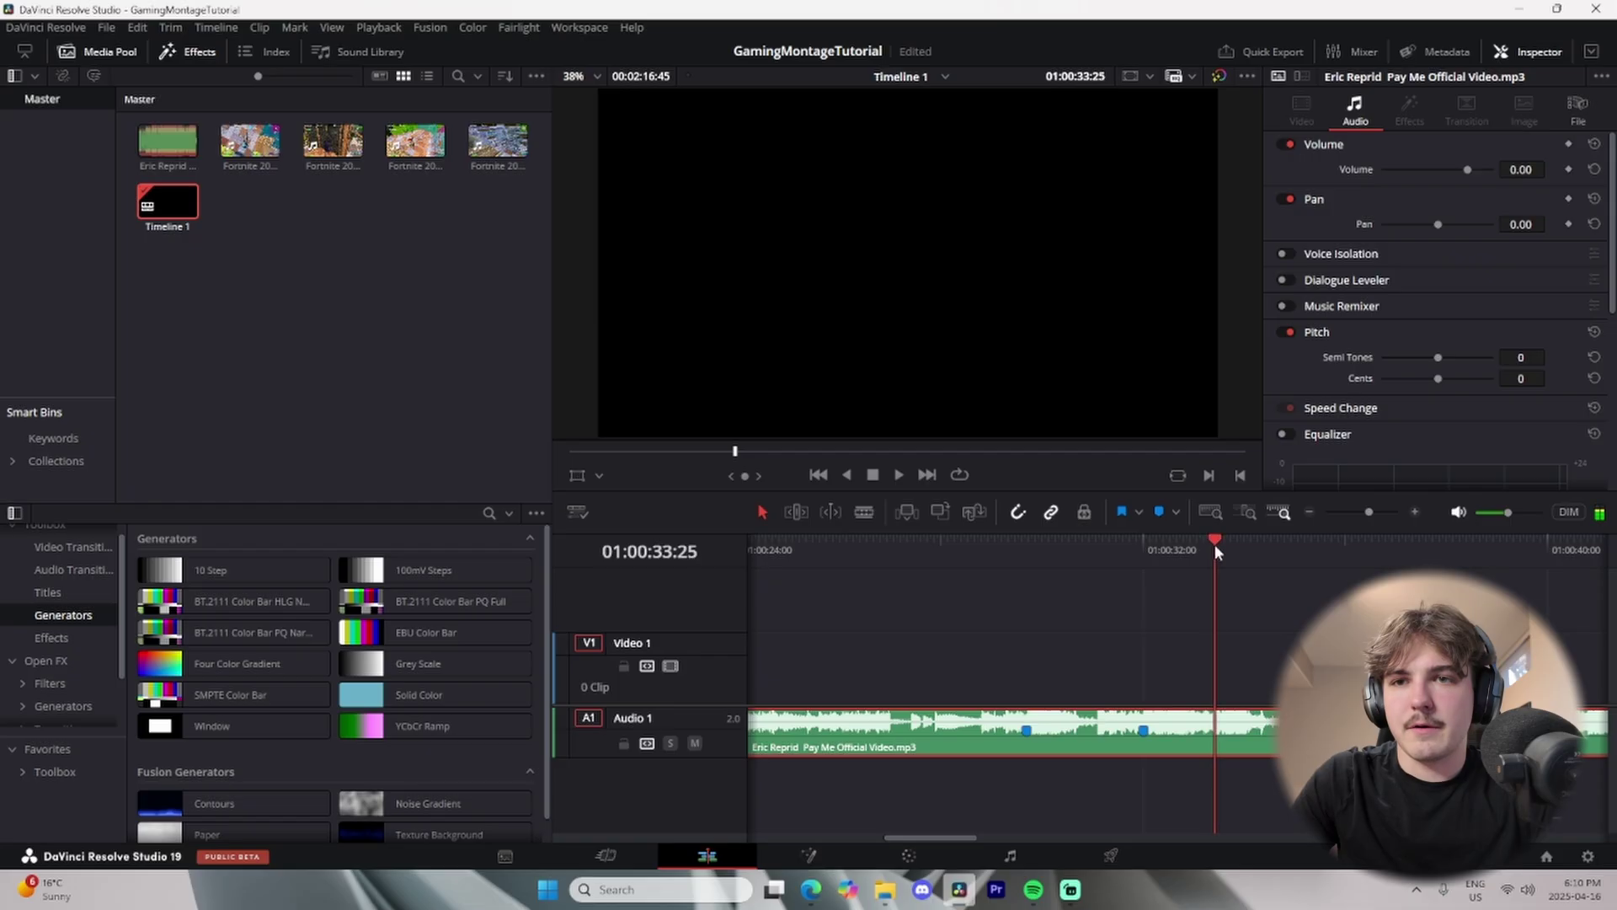
key(m)
Play on through the song and mark the beats at 01:00:34:47 and 01:00:37:04.
key(space)
key(space)
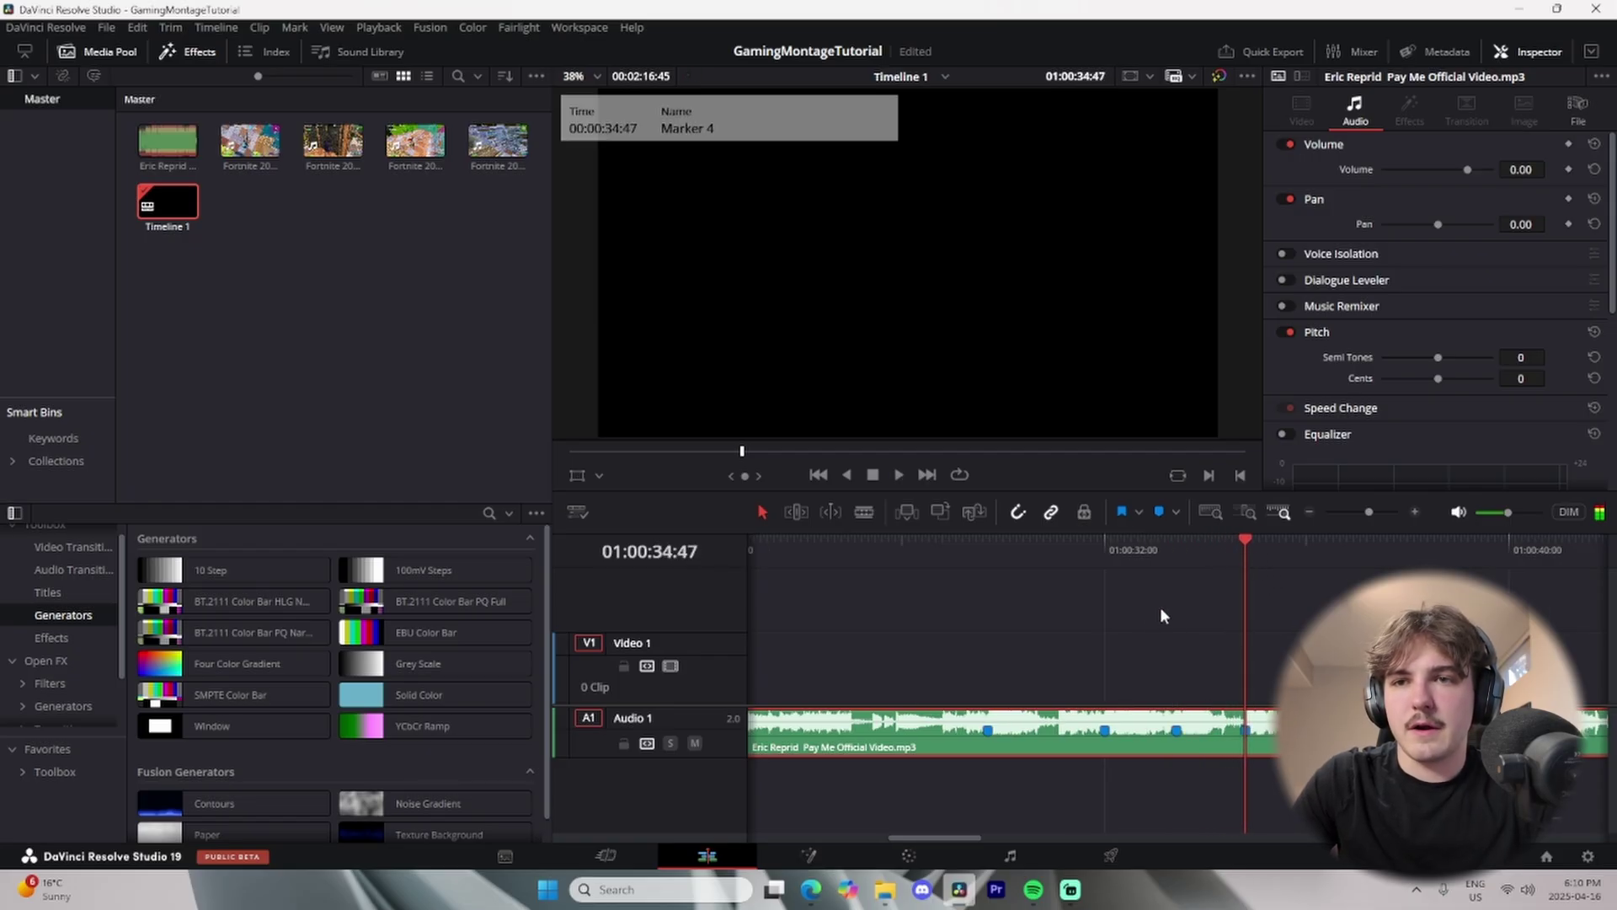
mouse_move(1368, 556)
mouse_down()
mouse_move(1383, 556)
mouse_move(1372, 543)
mouse_up()
key(m)
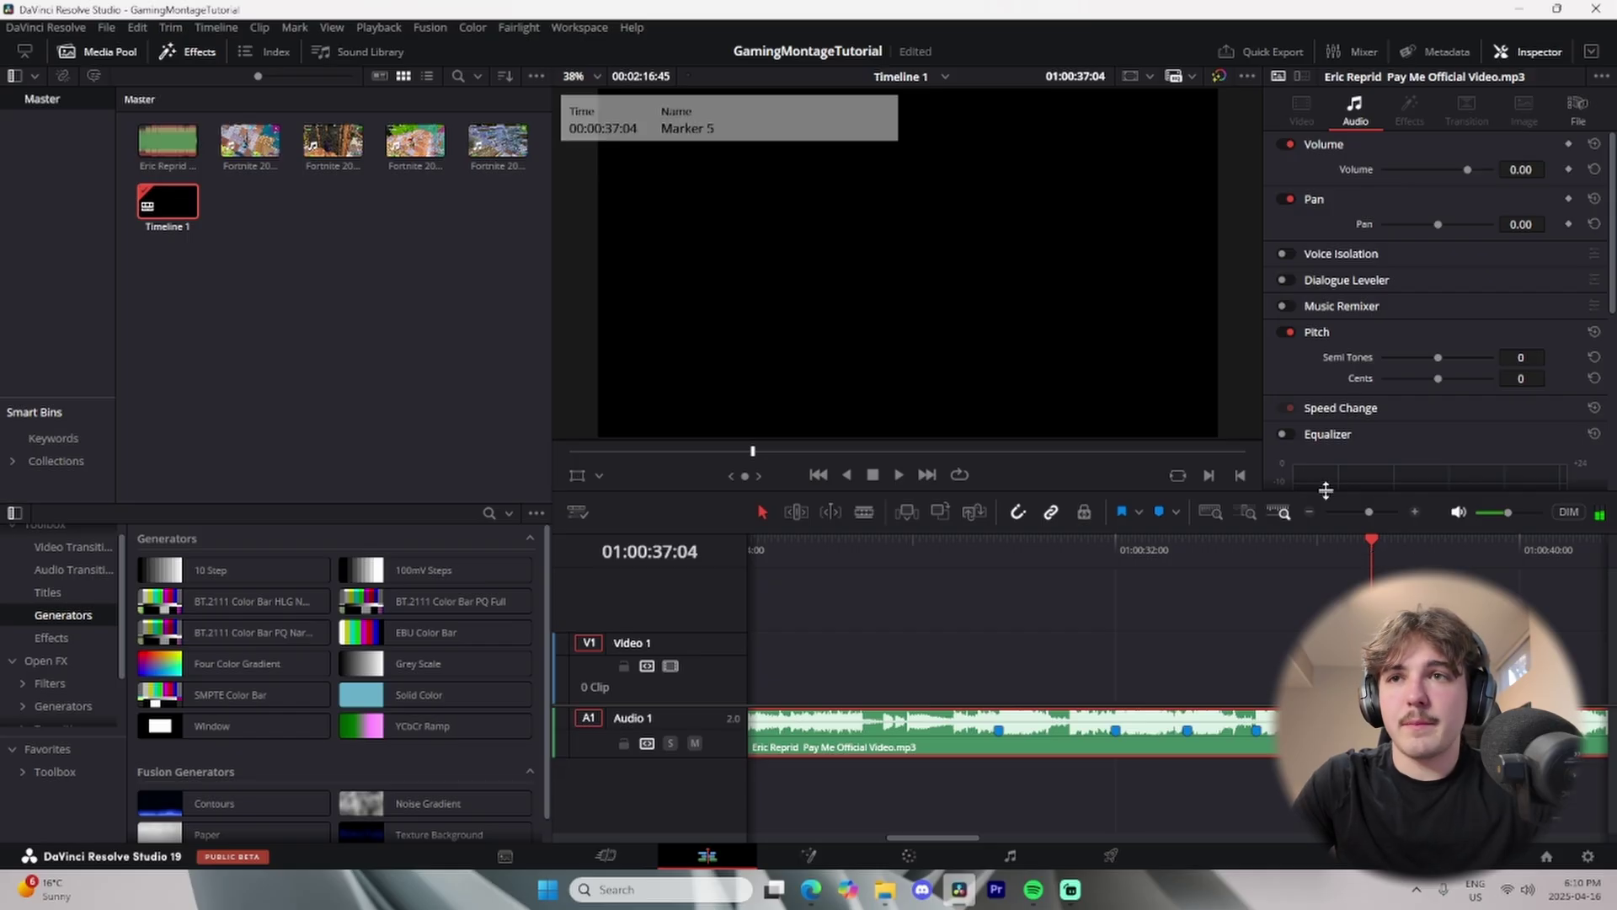
Split the song around the marked section at about 01:00:23:24 and 01:00:40:02, and delete the outer pieces.
click(1308, 513)
scroll(1145, 618, left, 2)
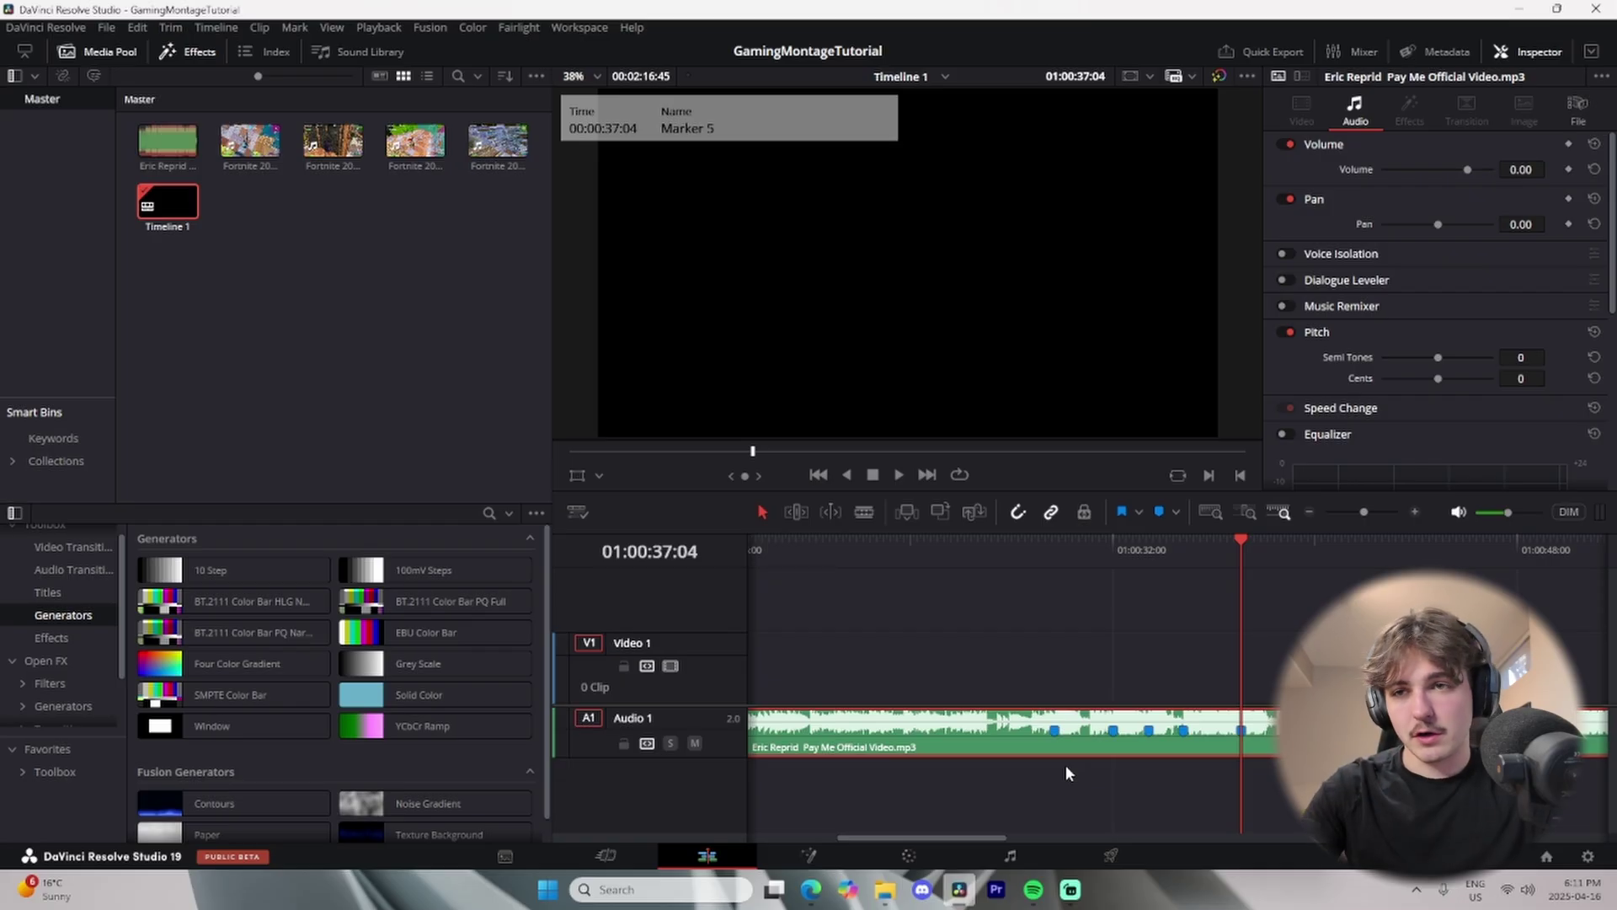
key(b)
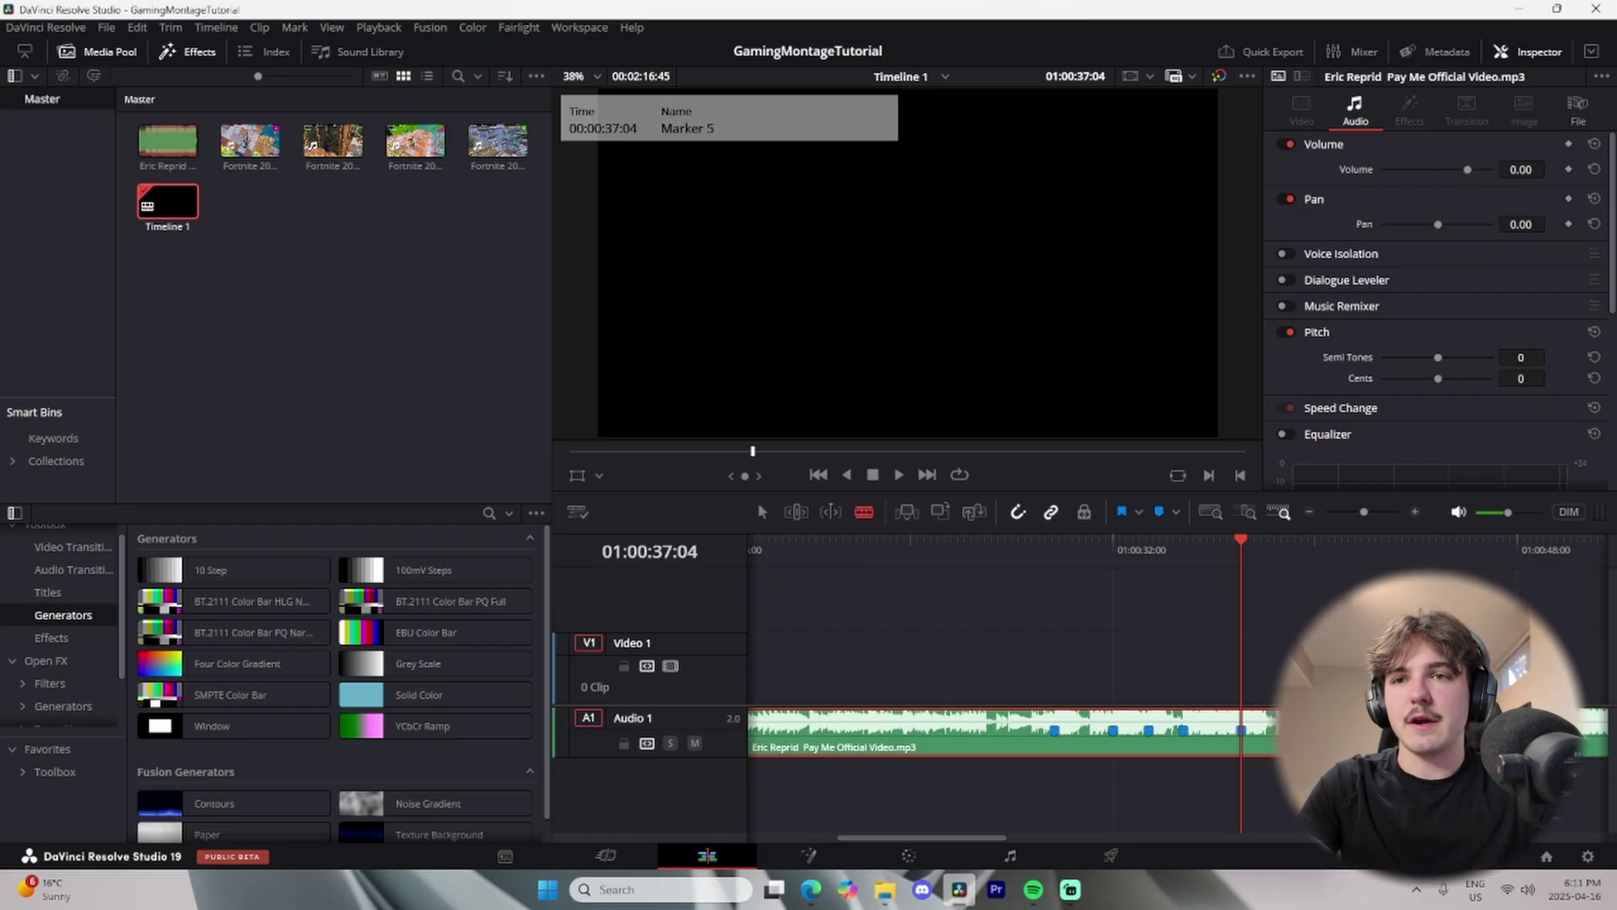
click(895, 732)
key(a)
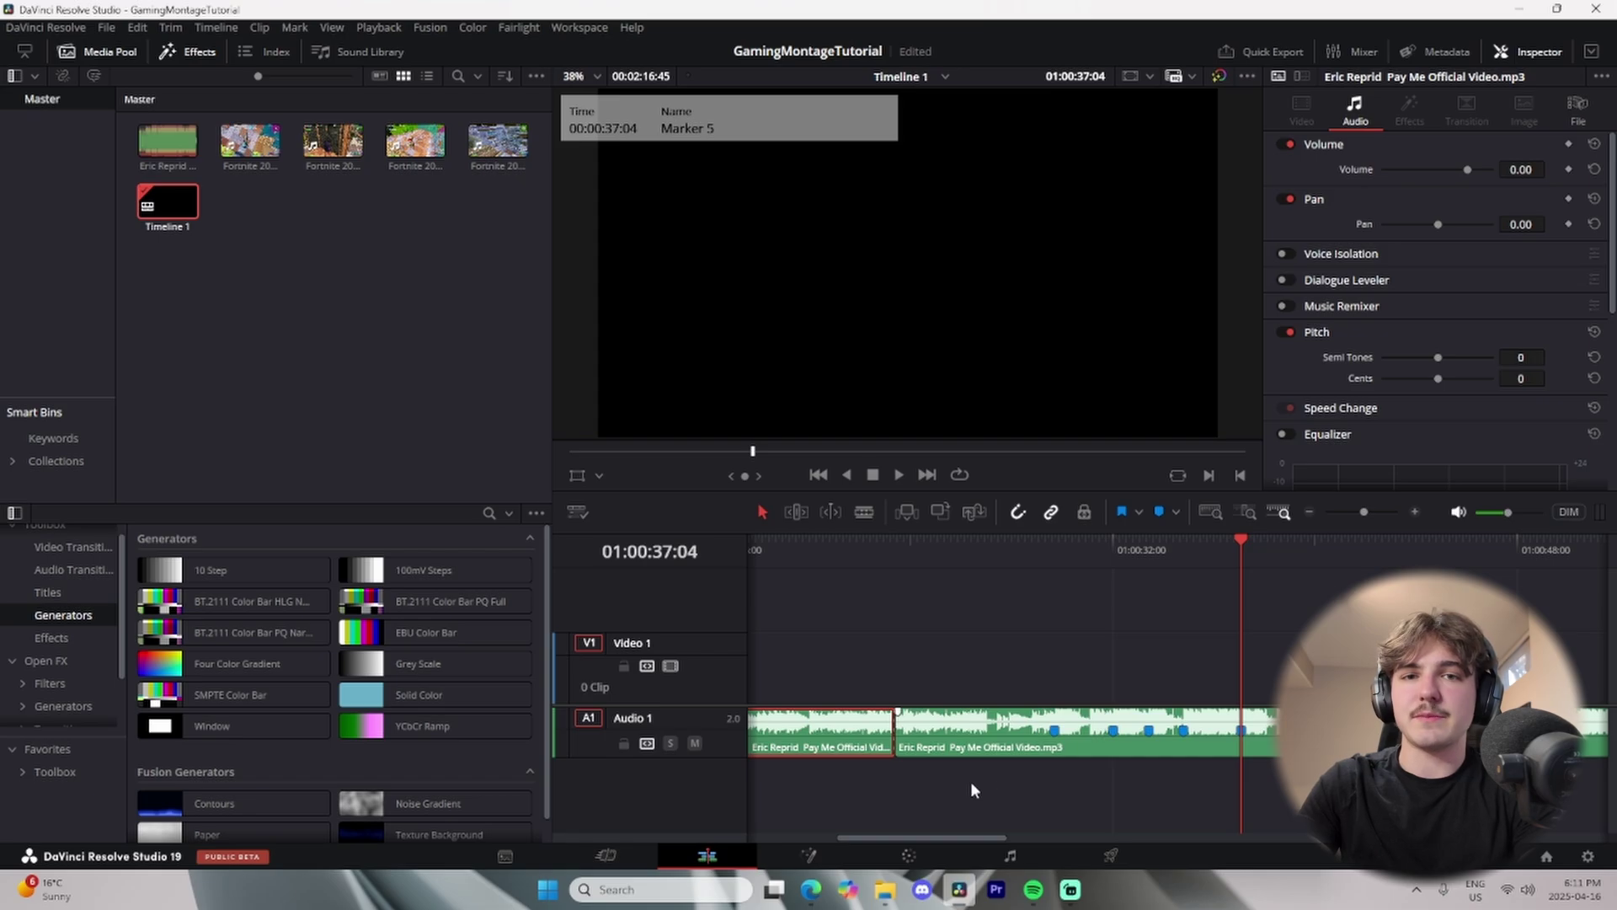
key(BackSpace)
Move the remaining song section to the start of the timeline and onto a new Audio 2 track.
click(1310, 511)
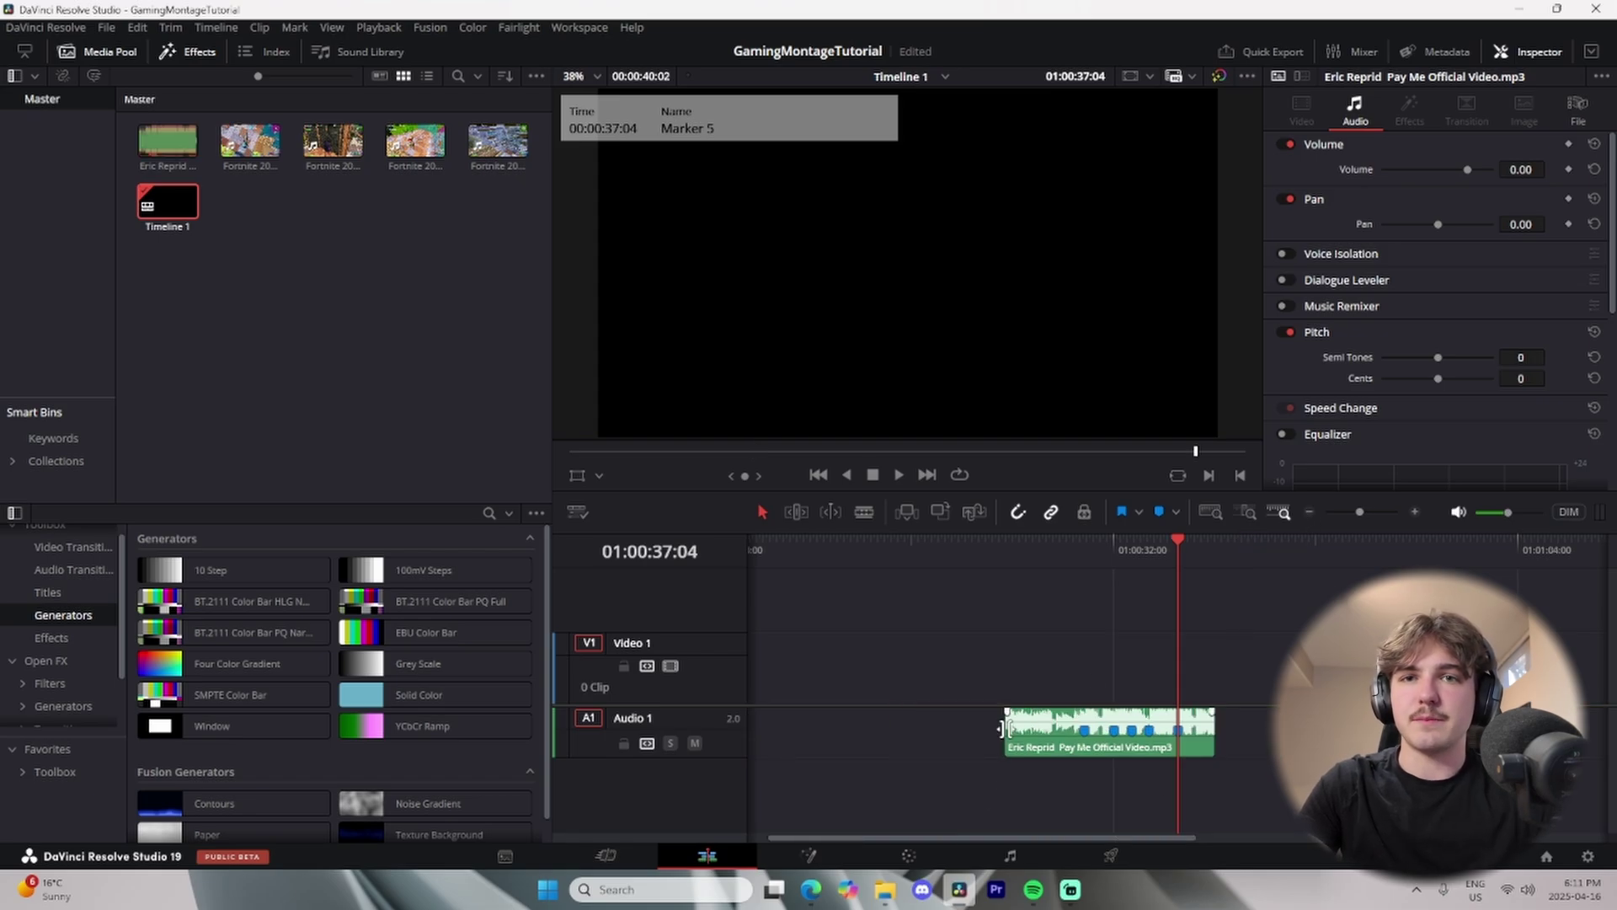
drag(1031, 740, 707, 738)
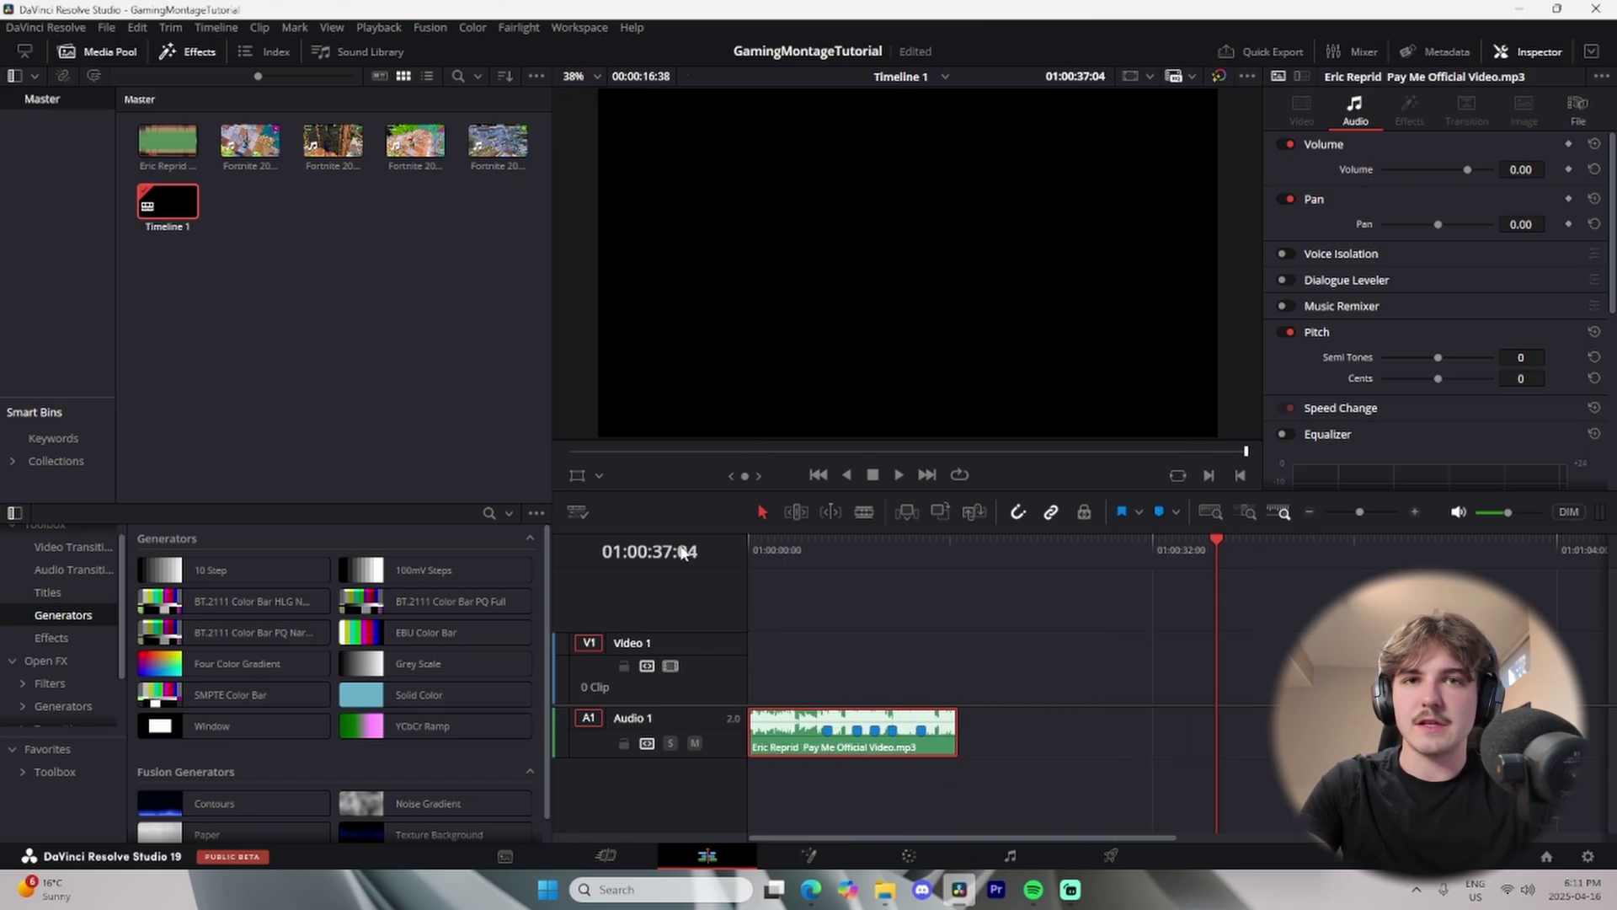
key(Home)
click(1415, 511)
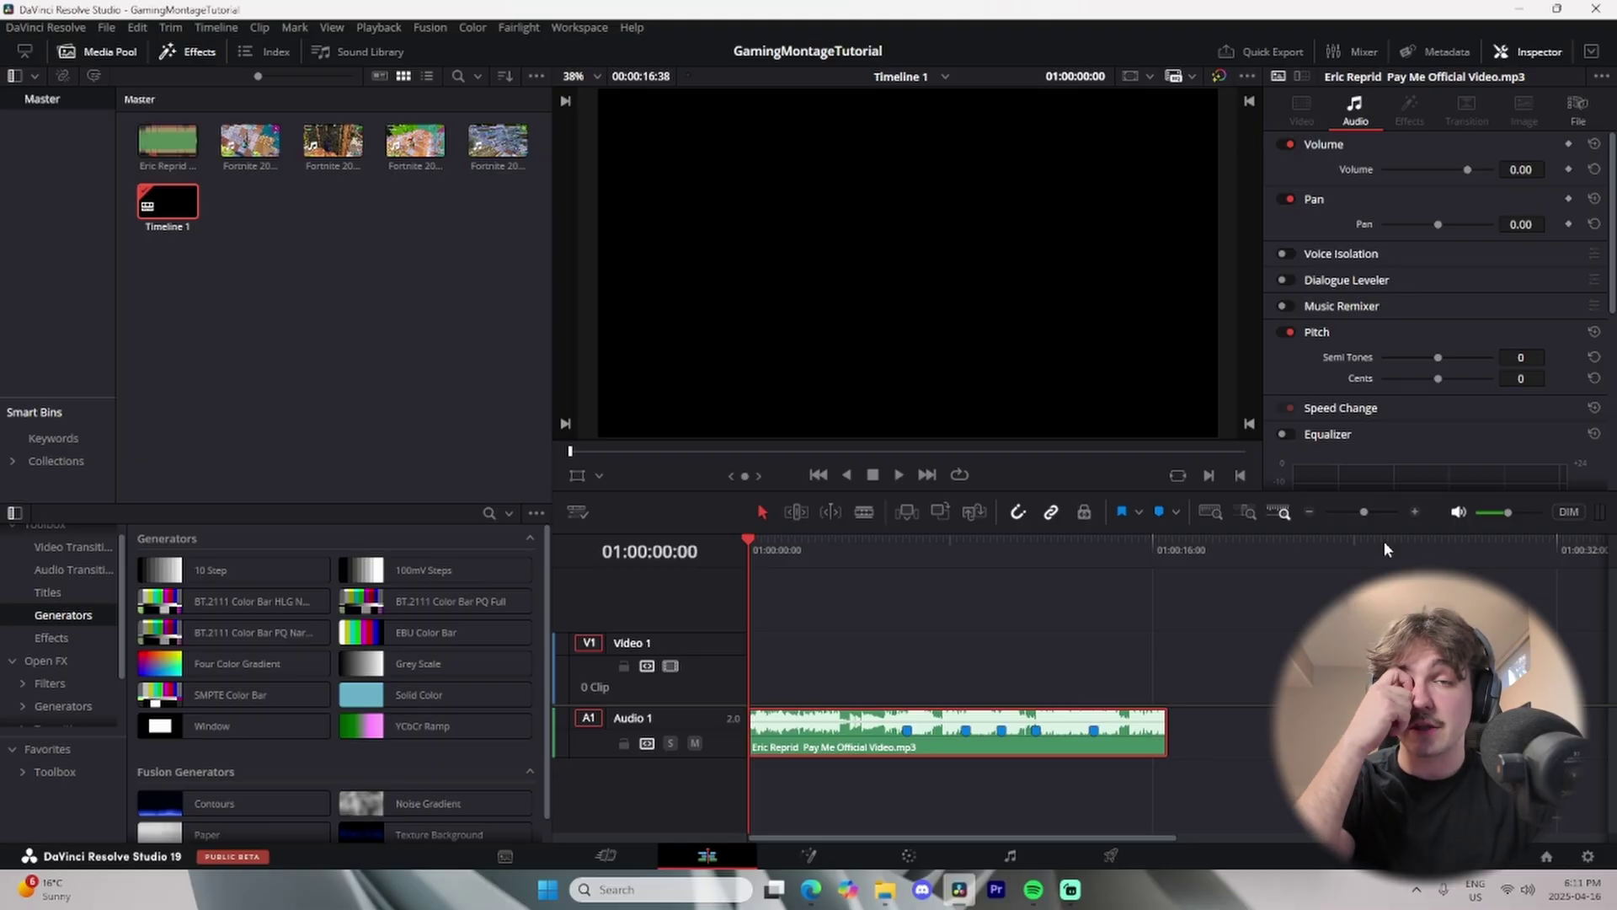
drag(851, 755, 868, 788)
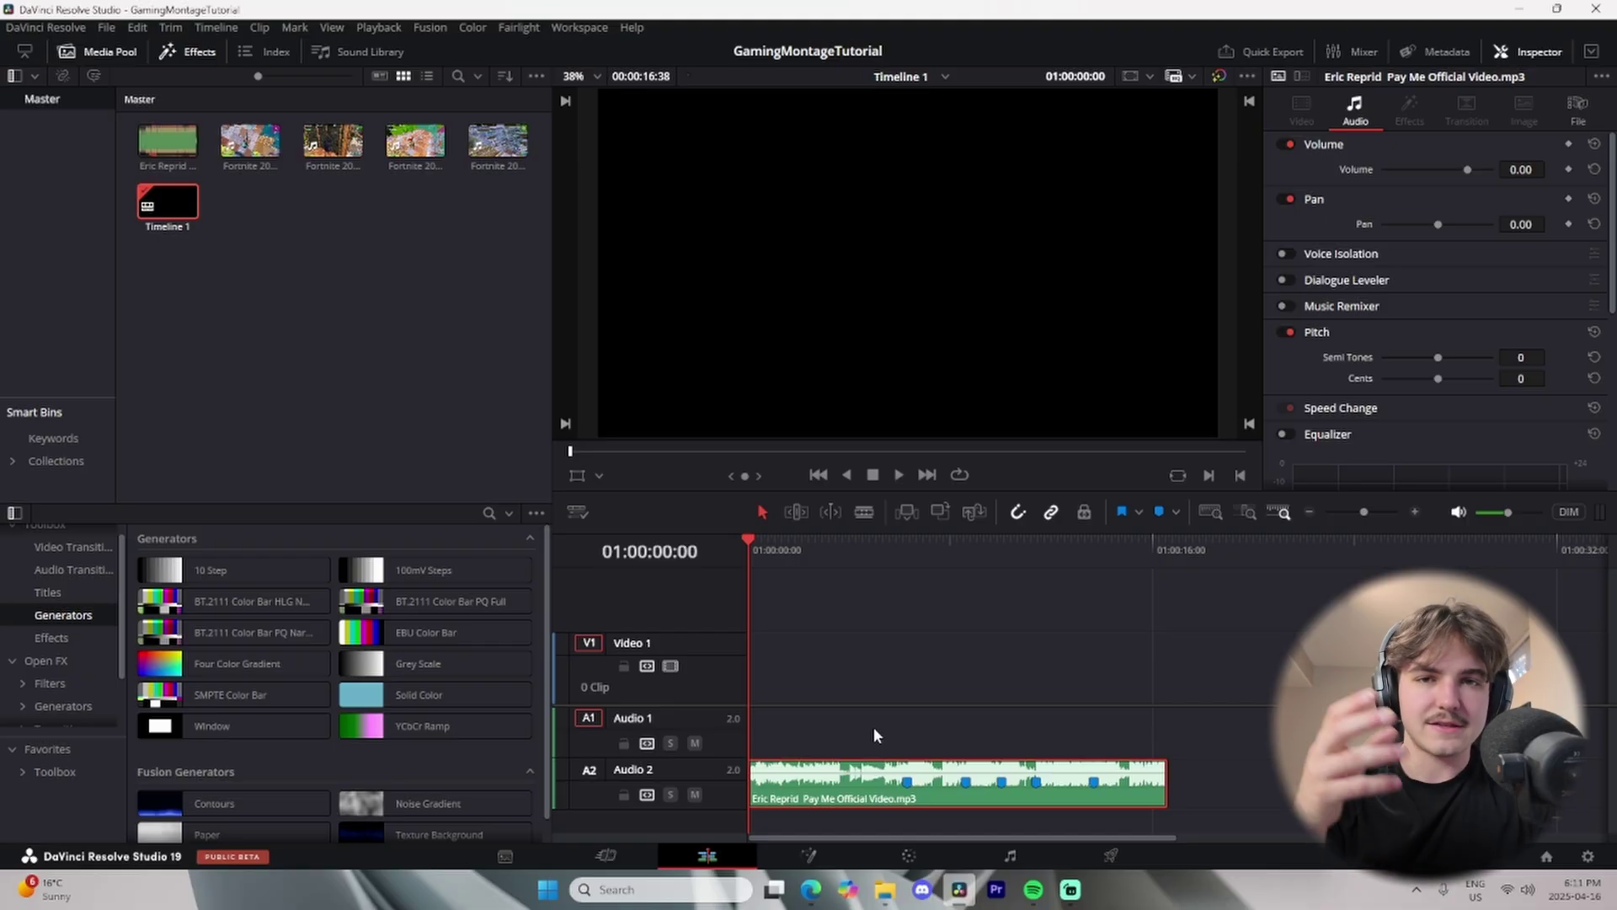
Listen to the song from 01:00:06:03 and add a marker to the audio clip at 01:00:07:13.
click(1416, 513)
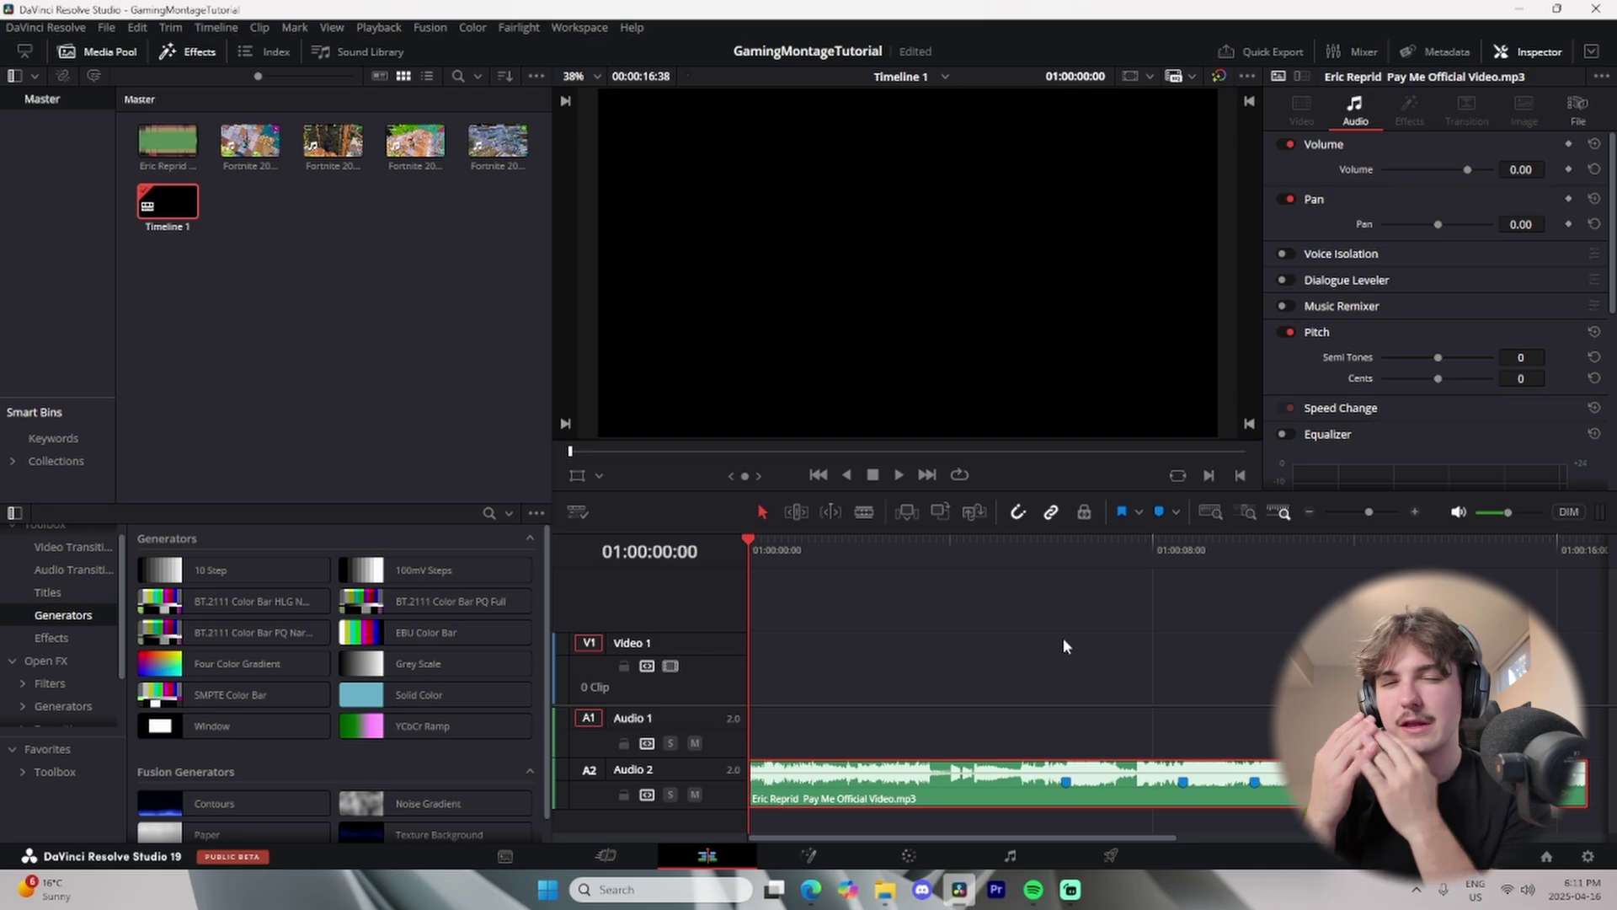
click(1053, 559)
click(1416, 512)
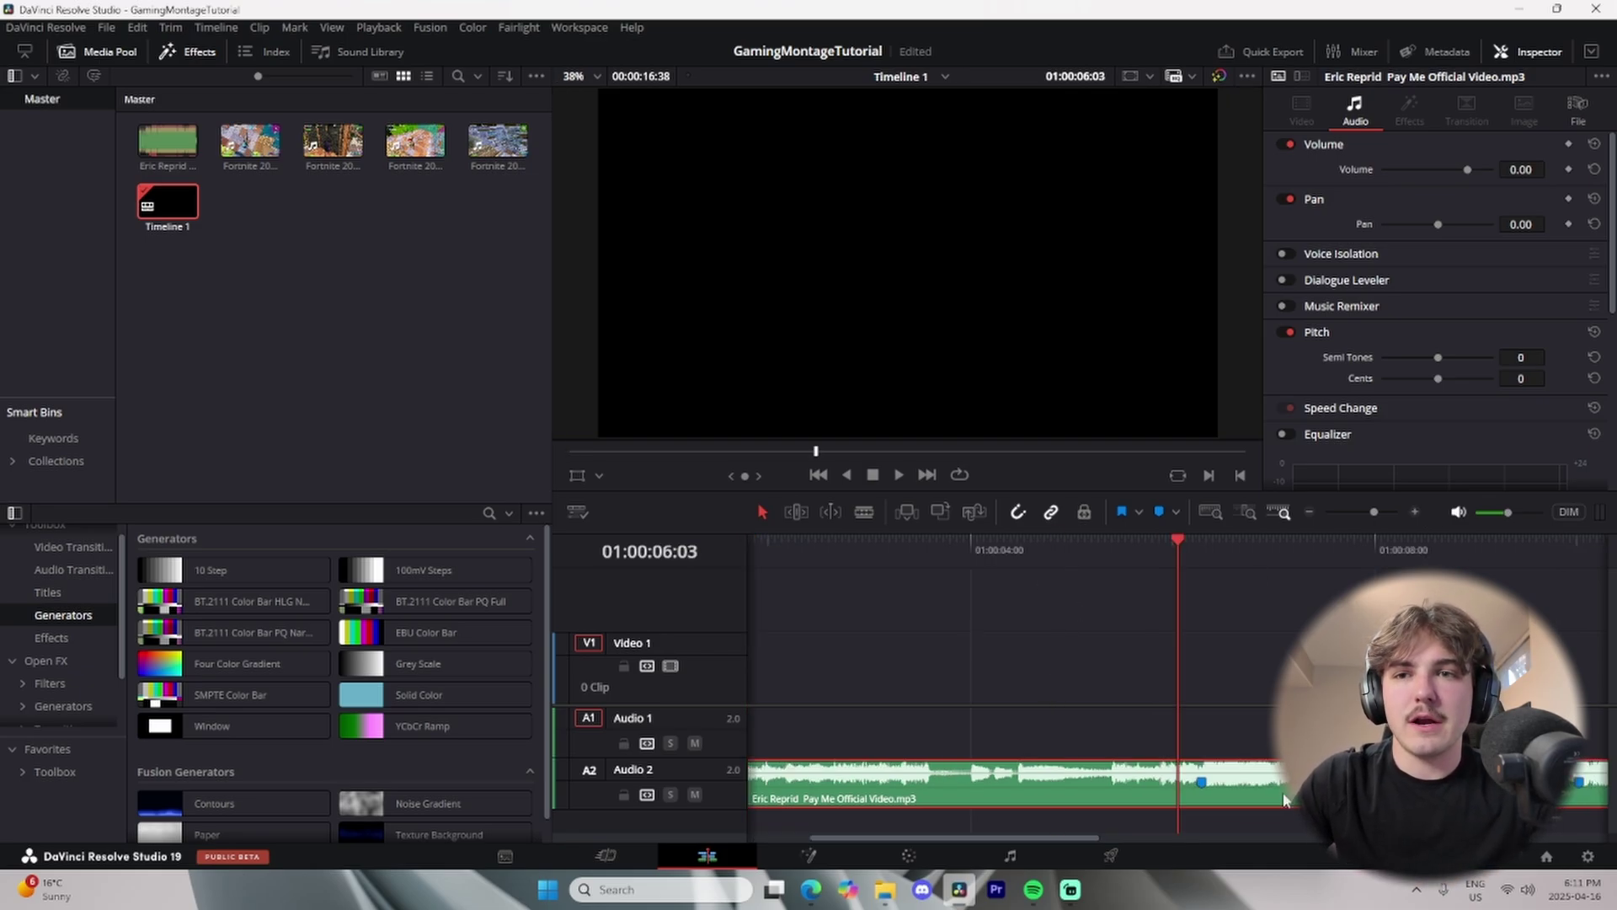
key(space)
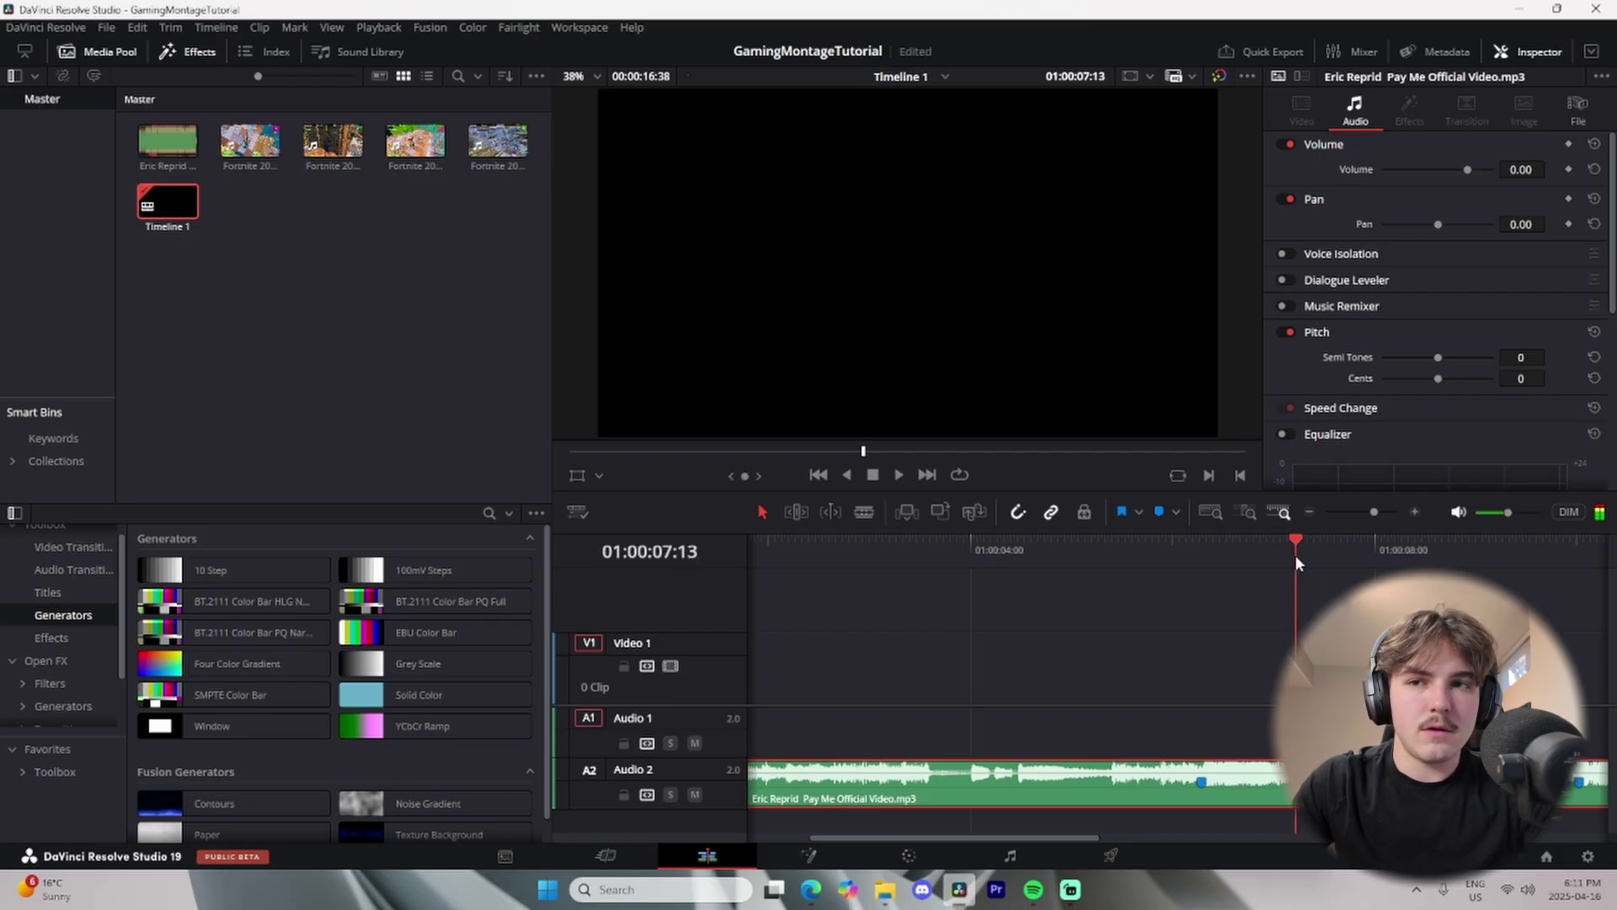
key(m)
Play on from the marked beat and add another marker to the song at 01:00:09:06.
scroll(1295, 573, right, 1)
click(1271, 569)
key(space)
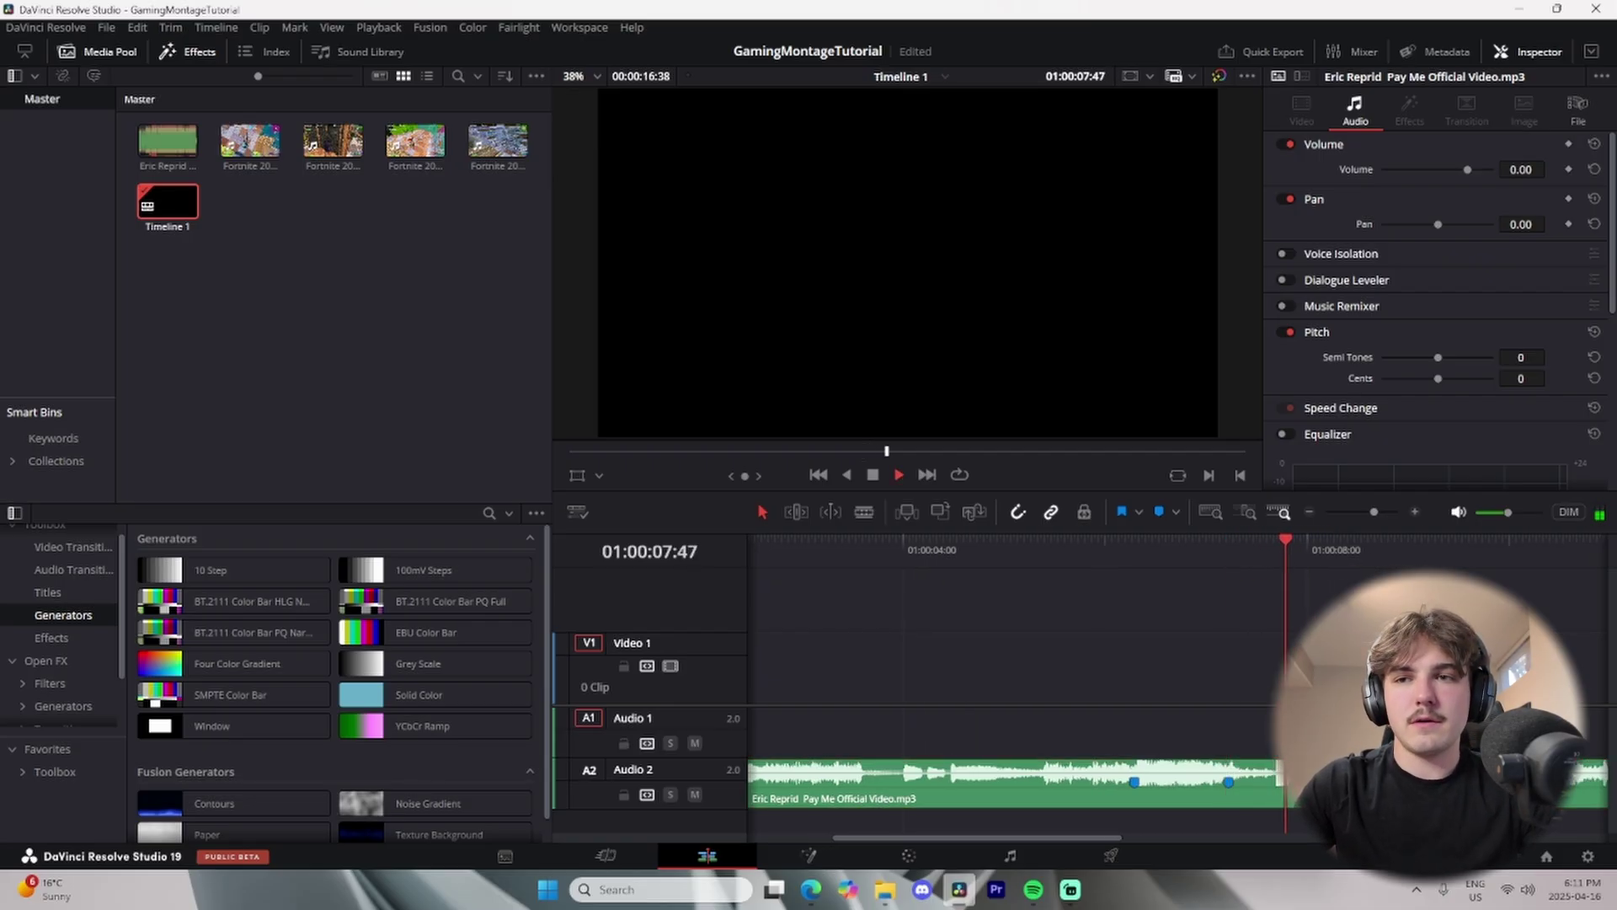
scroll(1177, 673, right, 1)
click(1313, 784)
click(1380, 572)
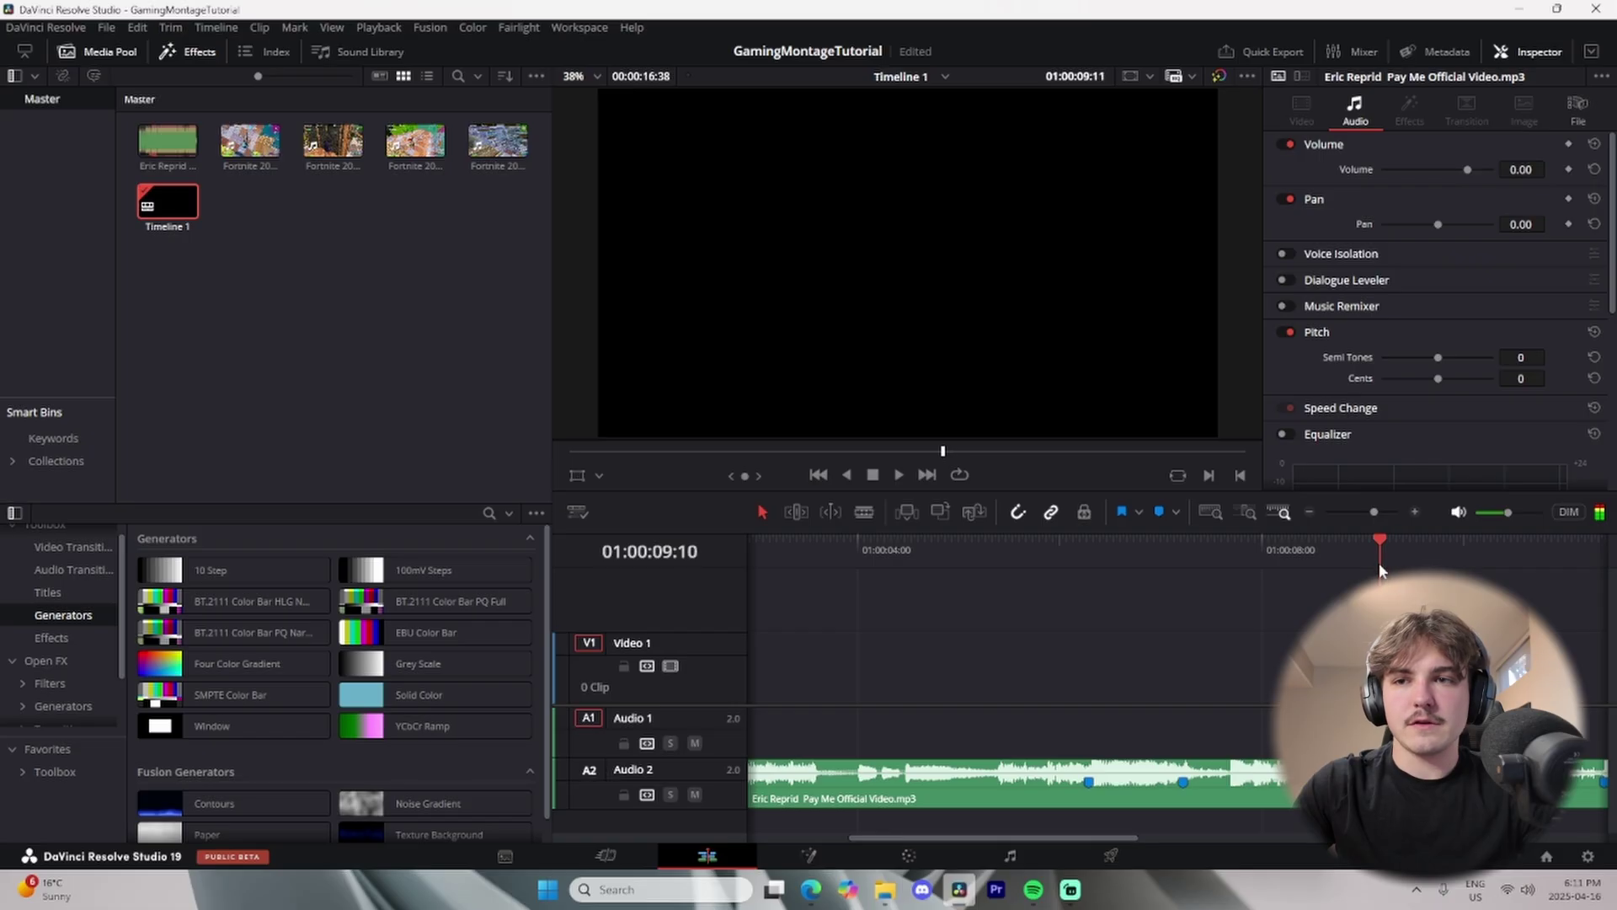
Add a marker to the song at 01:00:10:56 and remove the part of the audio after that point.
key(space)
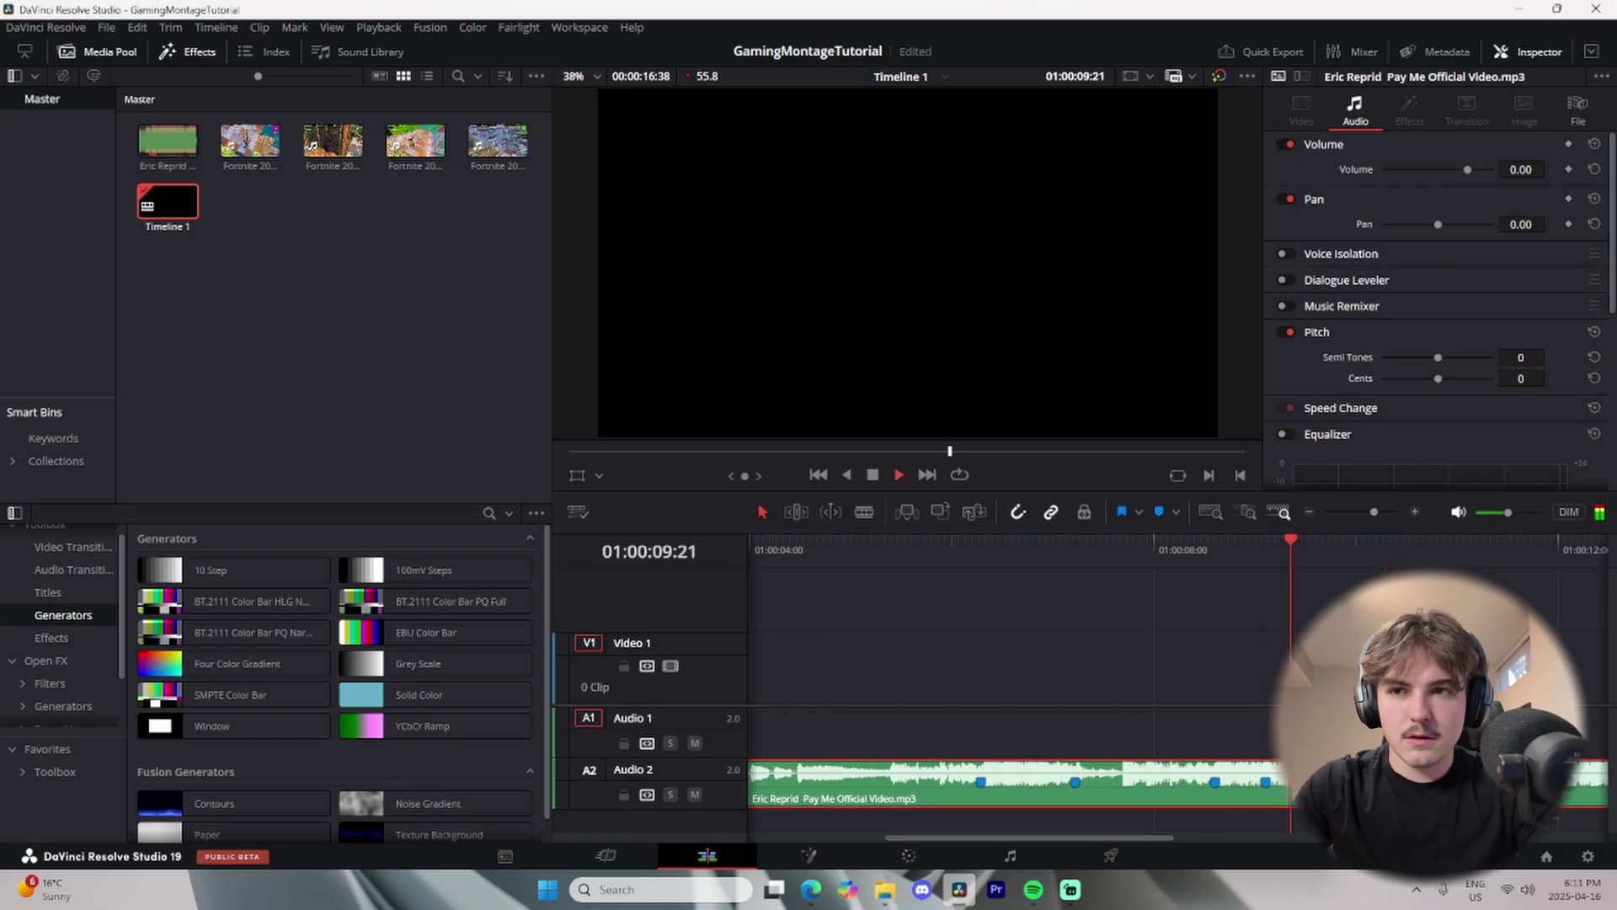
key(space)
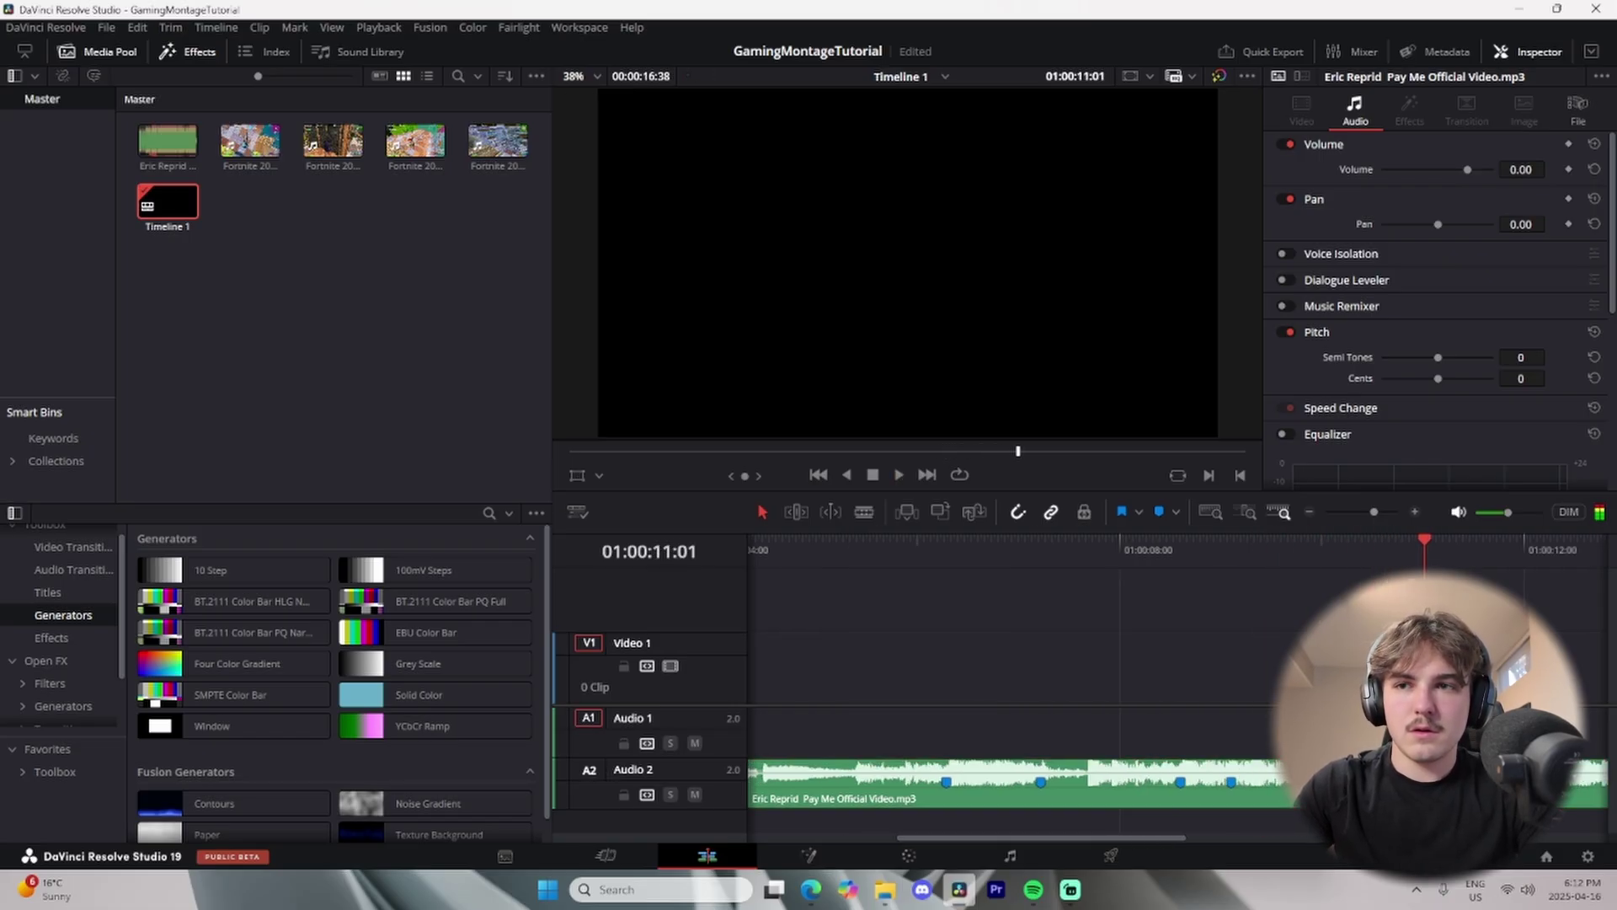
key(m)
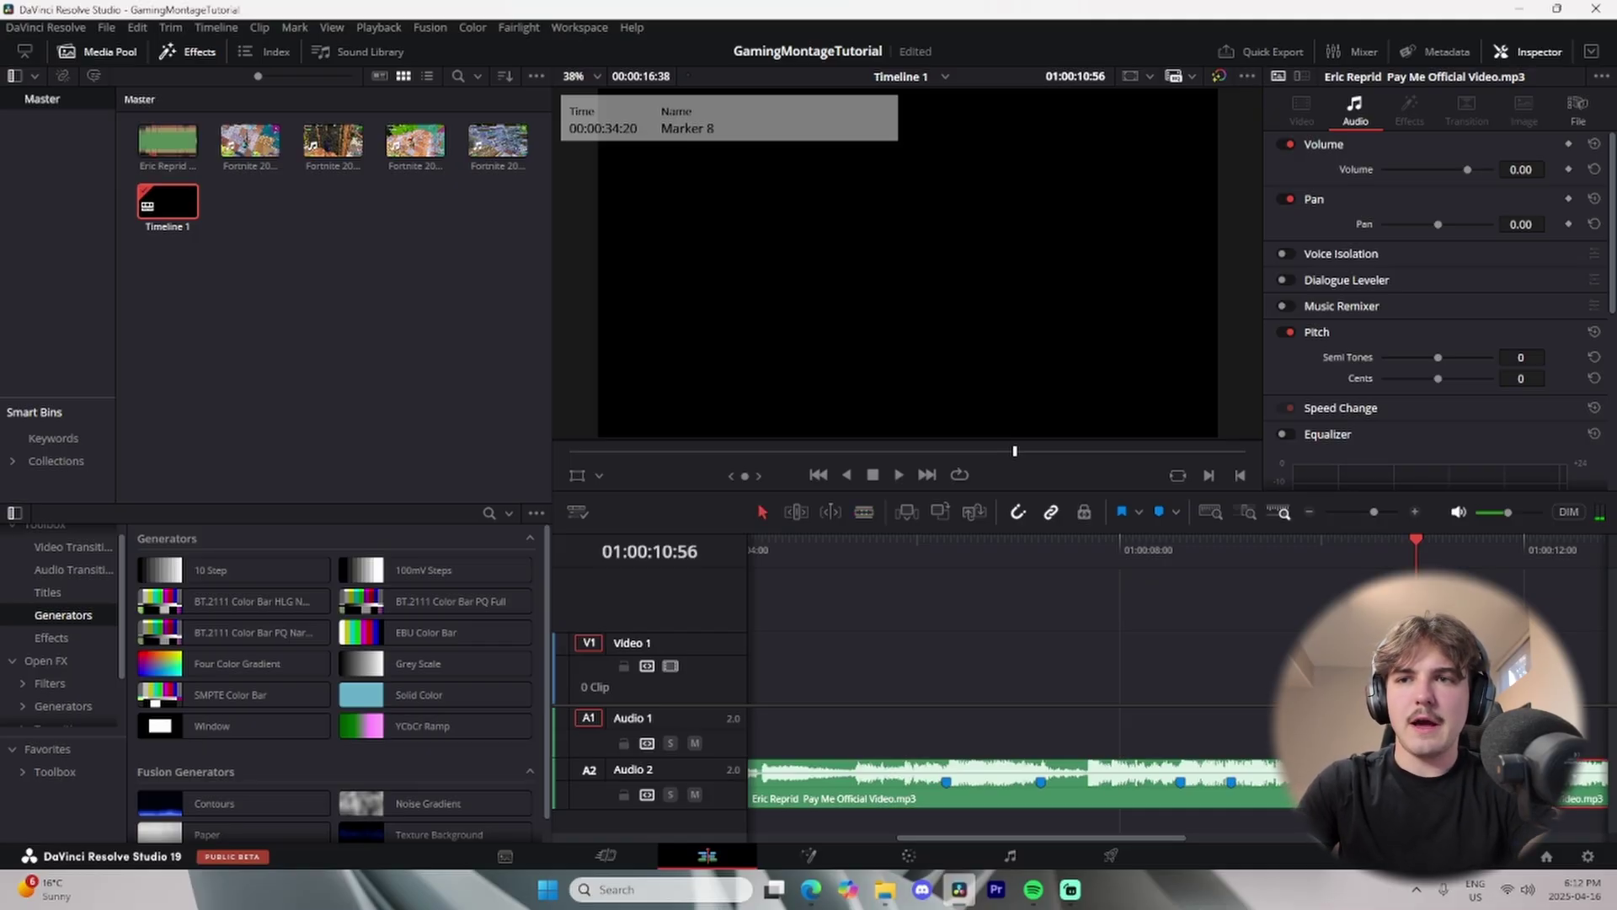
key(Delete)
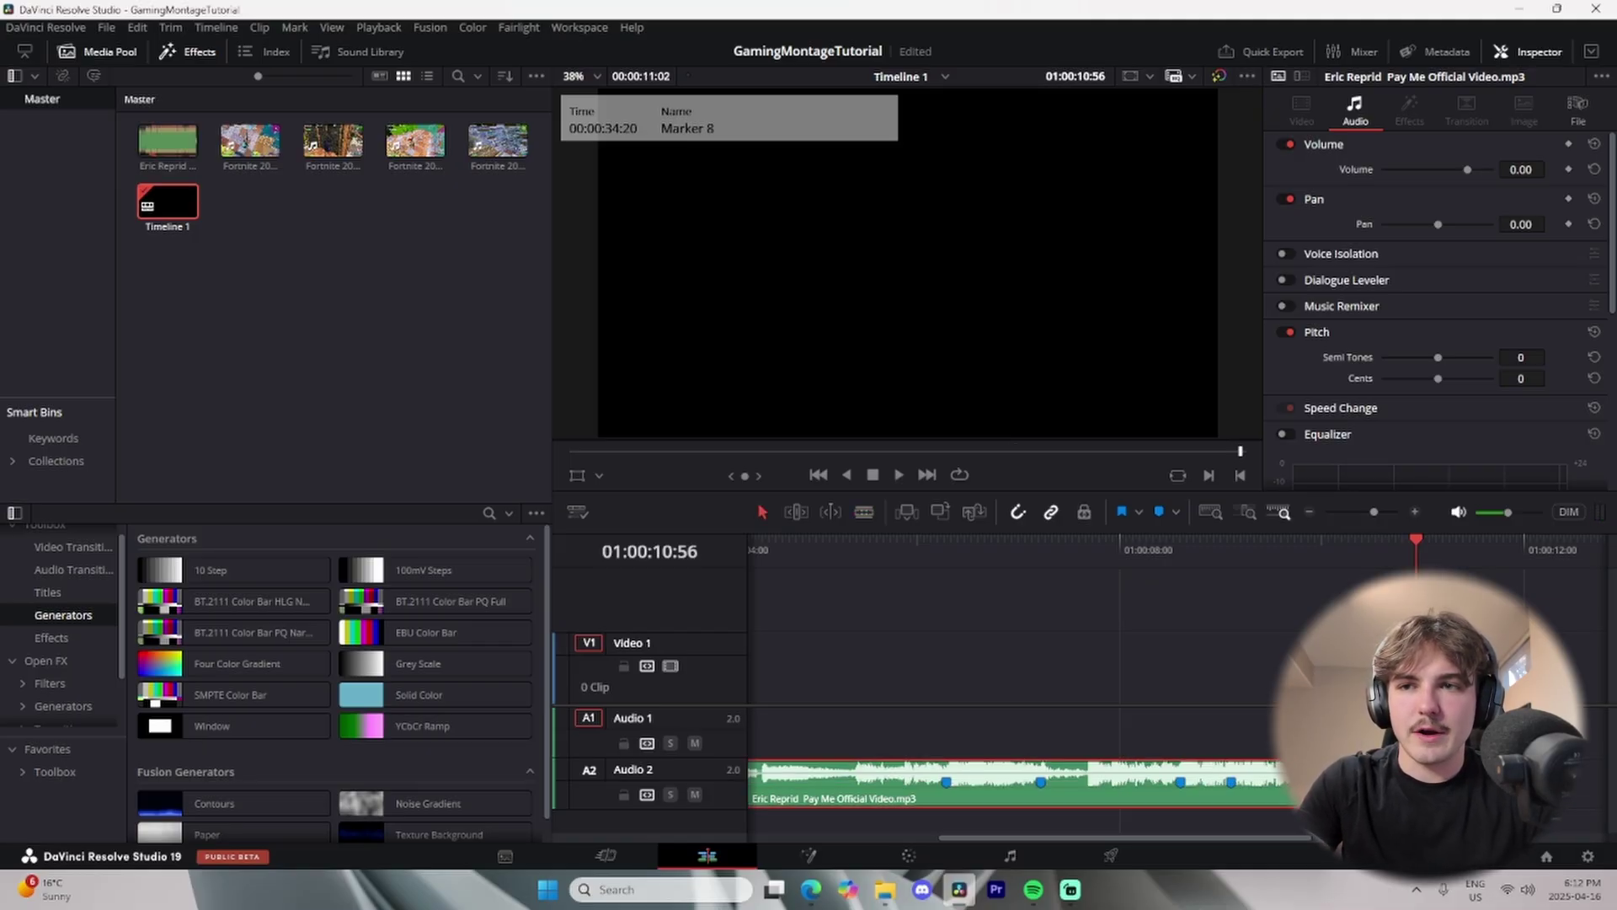
key(Delete)
Add the note "end of clip" to the song marker at 01:00:07:13.
scroll(1242, 788, left, 3)
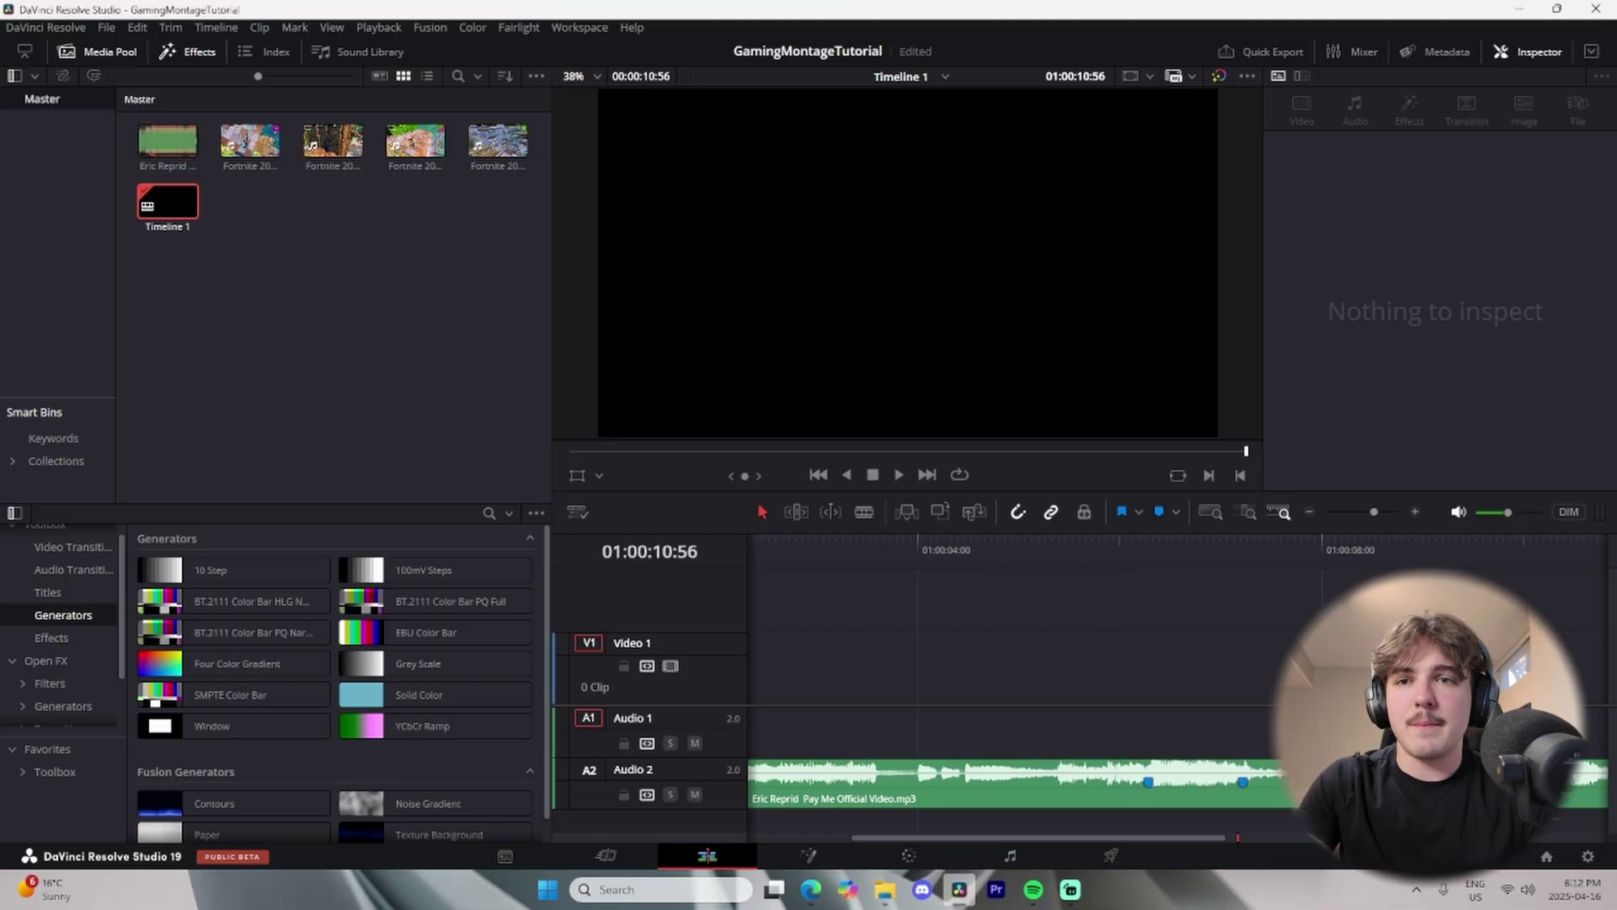
double_click(1242, 782)
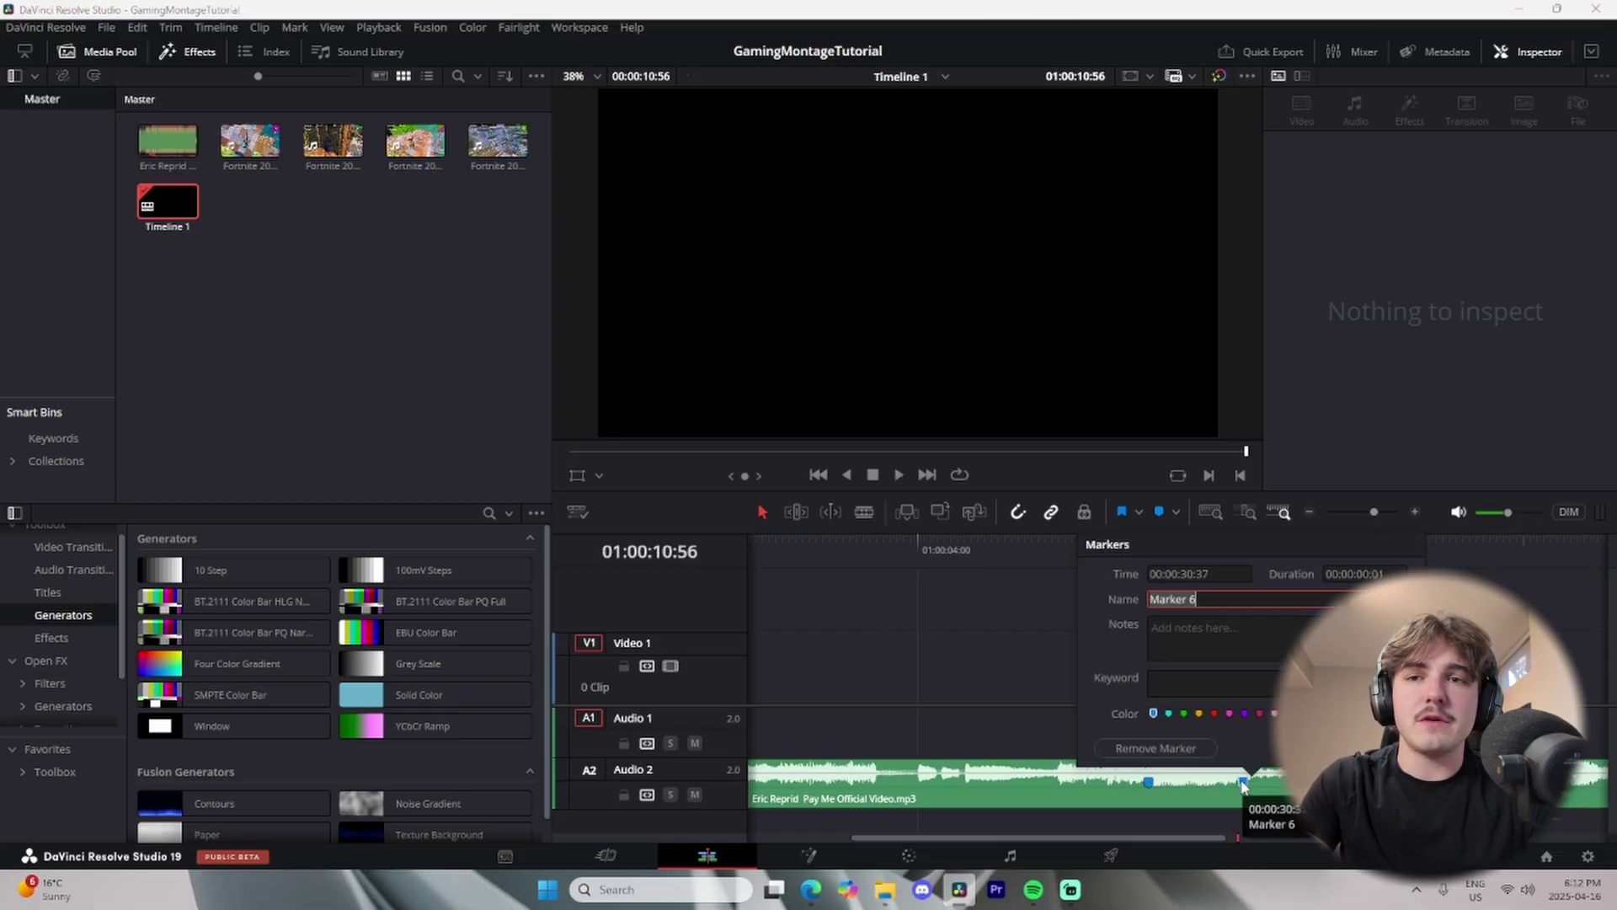
click(1176, 640)
text(end of clip)
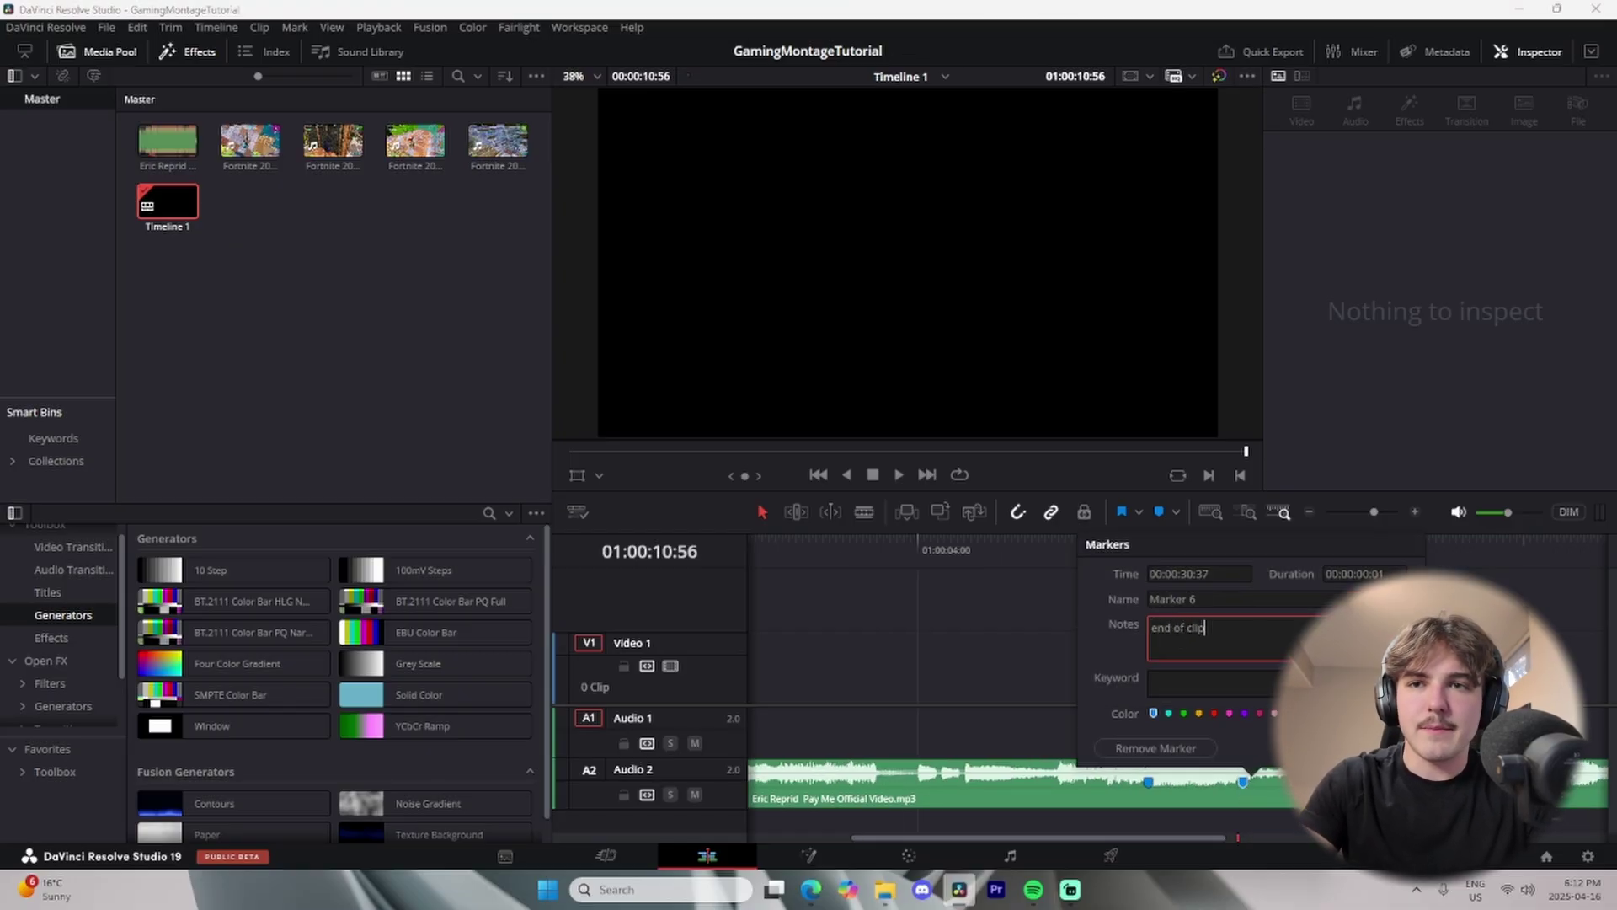
key(Return)
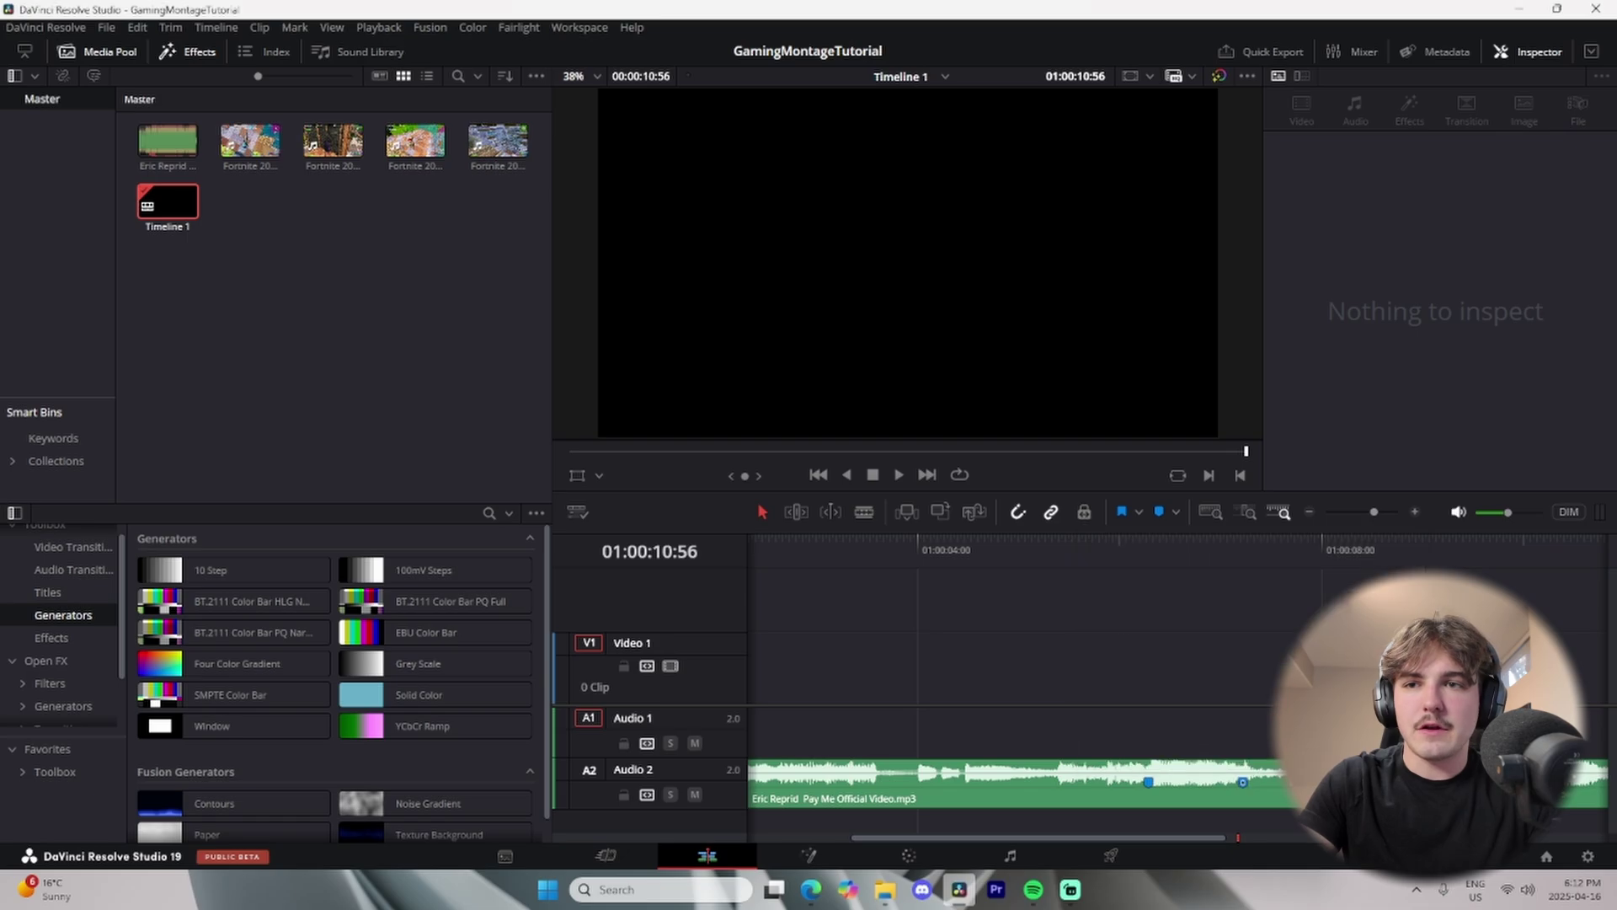
Name the song marker at 01:00:09:06 "end of clip" and enter "end" as its note.
scroll(1178, 673, right, 2)
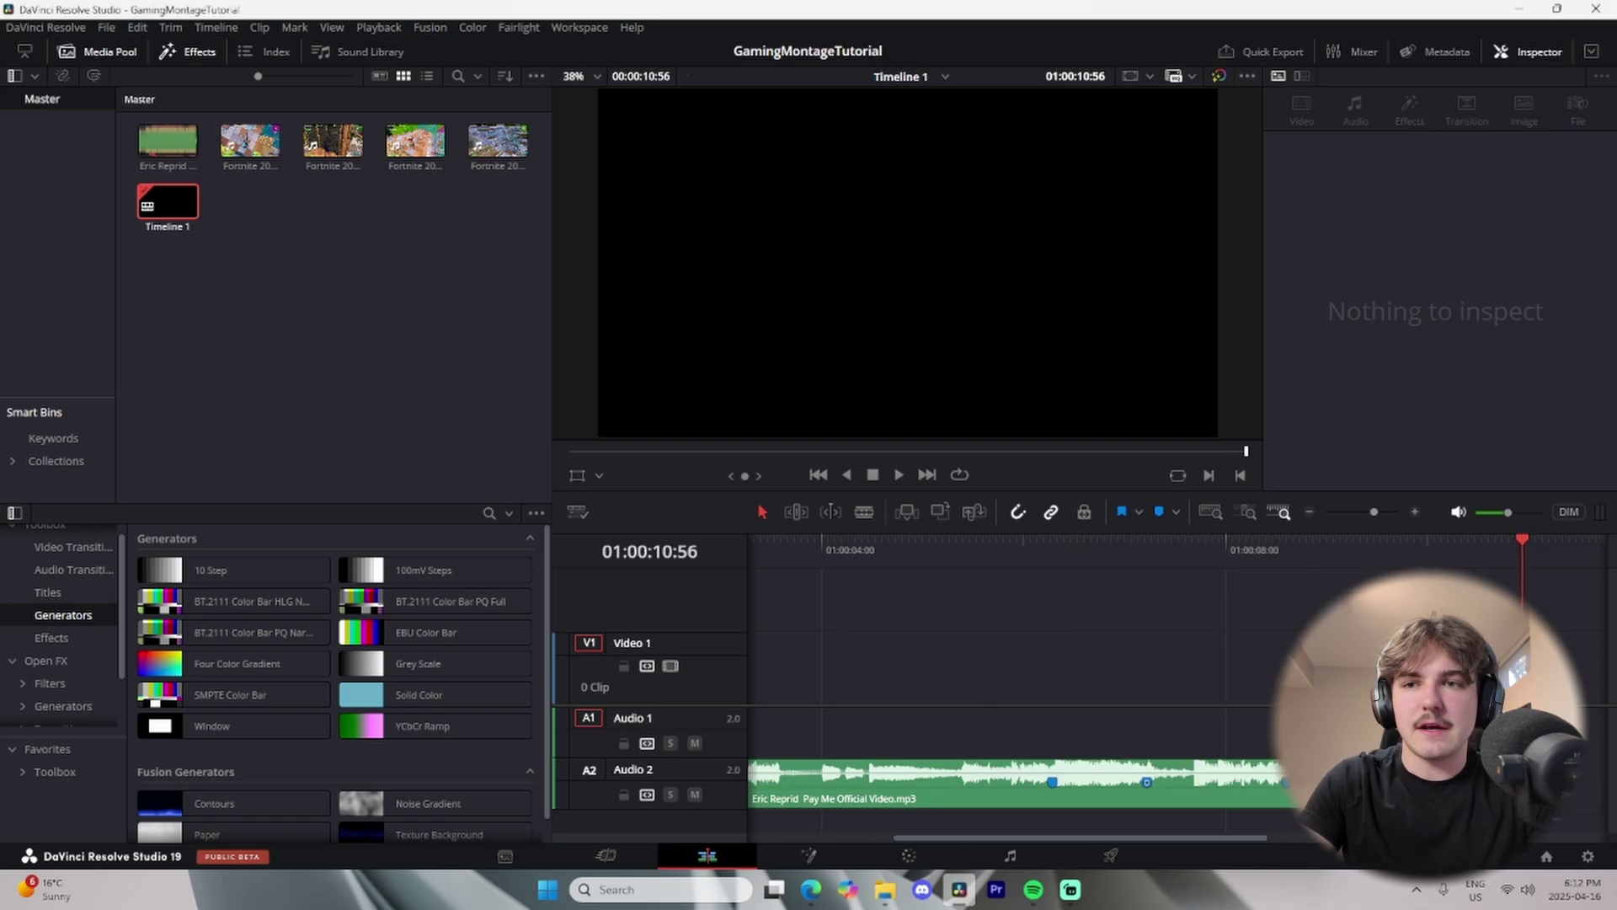
key(m)
key(m)
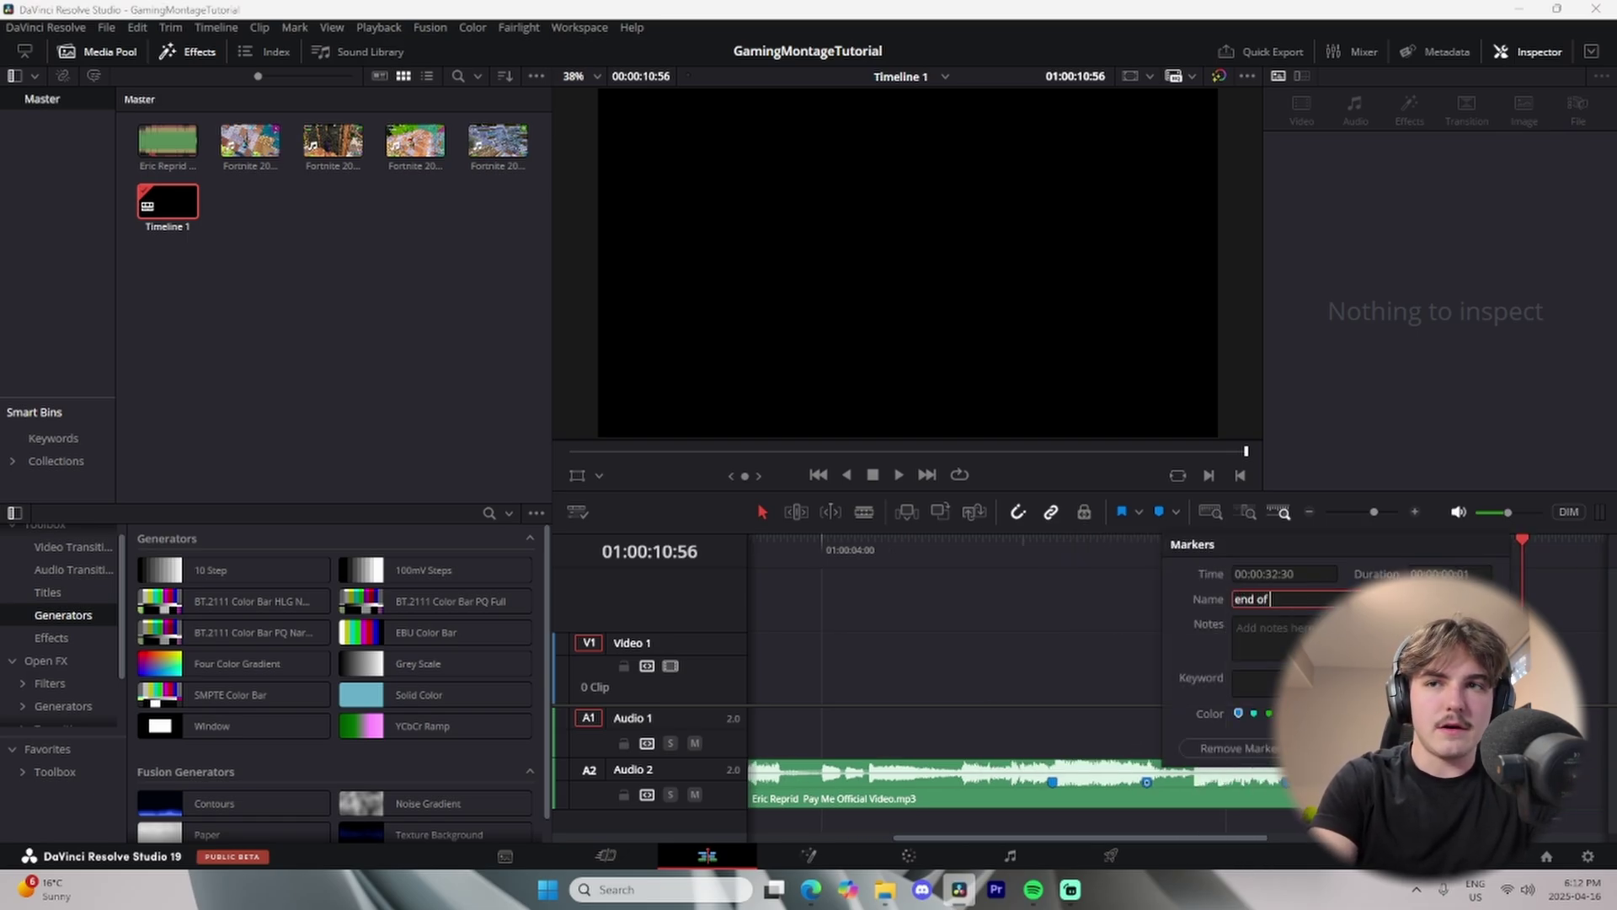
text(end of clip)
key(Escape)
text(m)
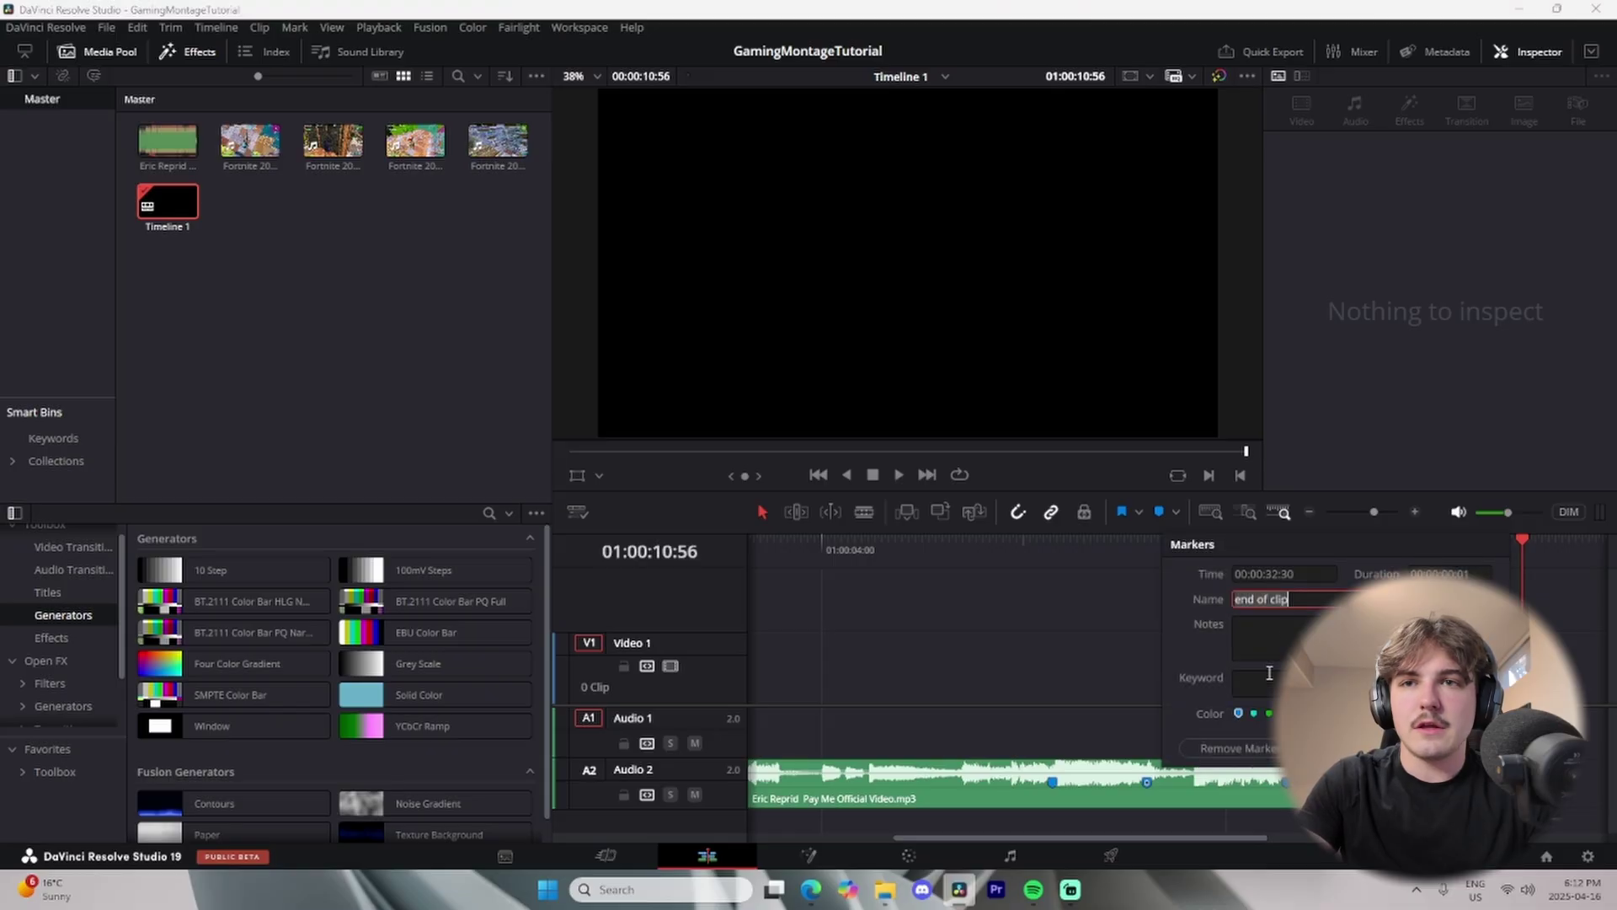
text(endf)
key(BackSpace)
key(Escape)
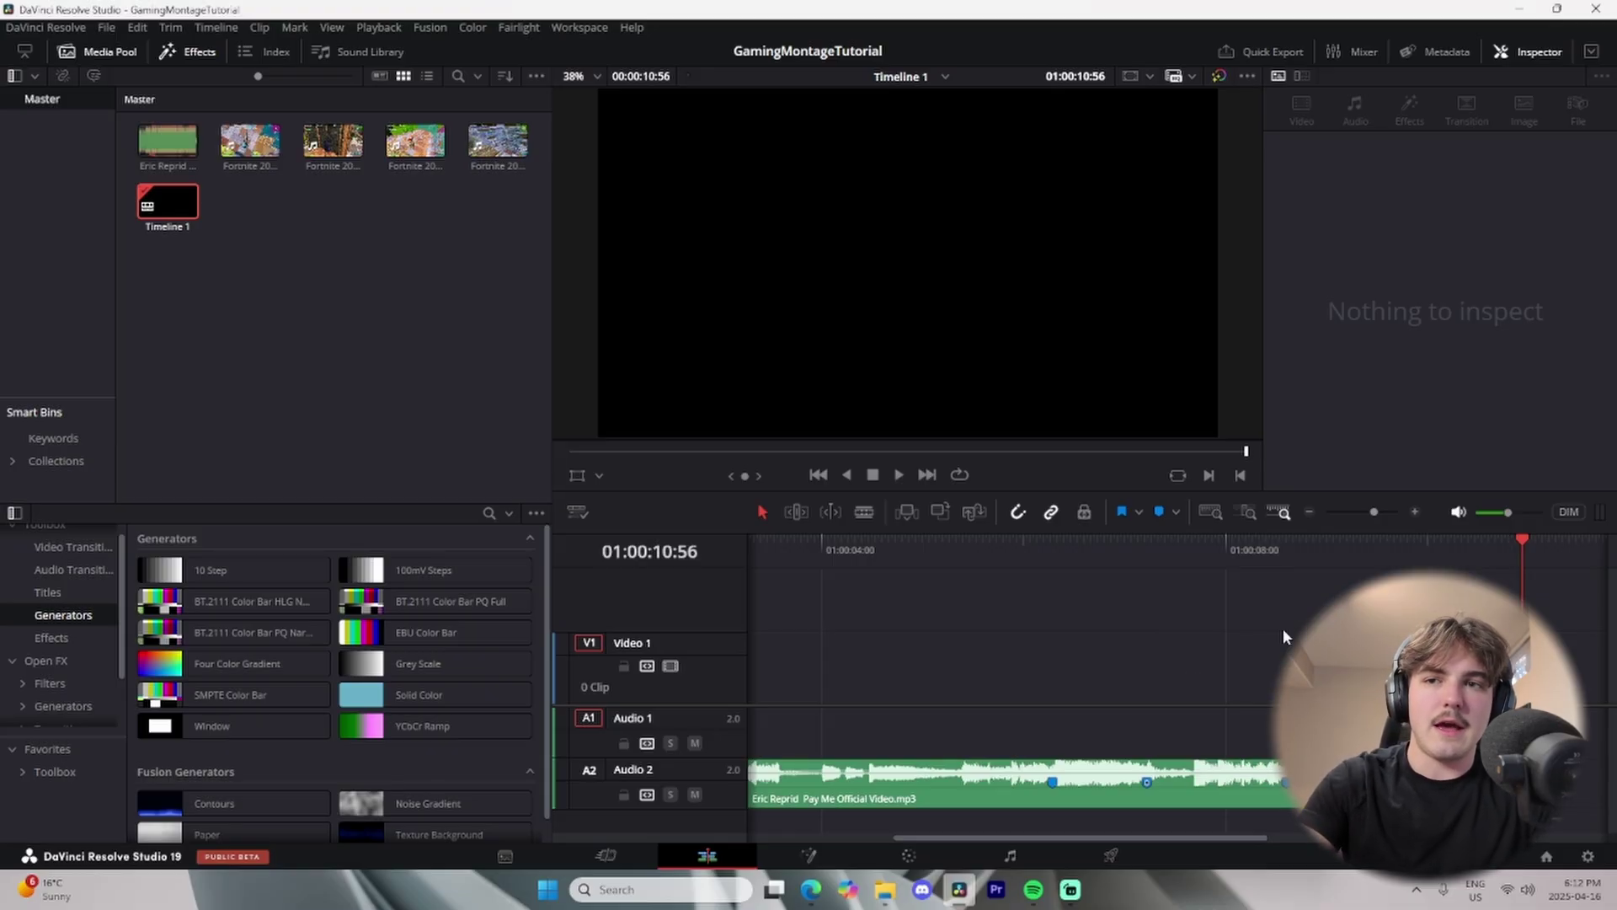
Check the name and note overlays of the markers at 01:00:09:06 and 01:00:07:13 in the viewer.
click(1342, 554)
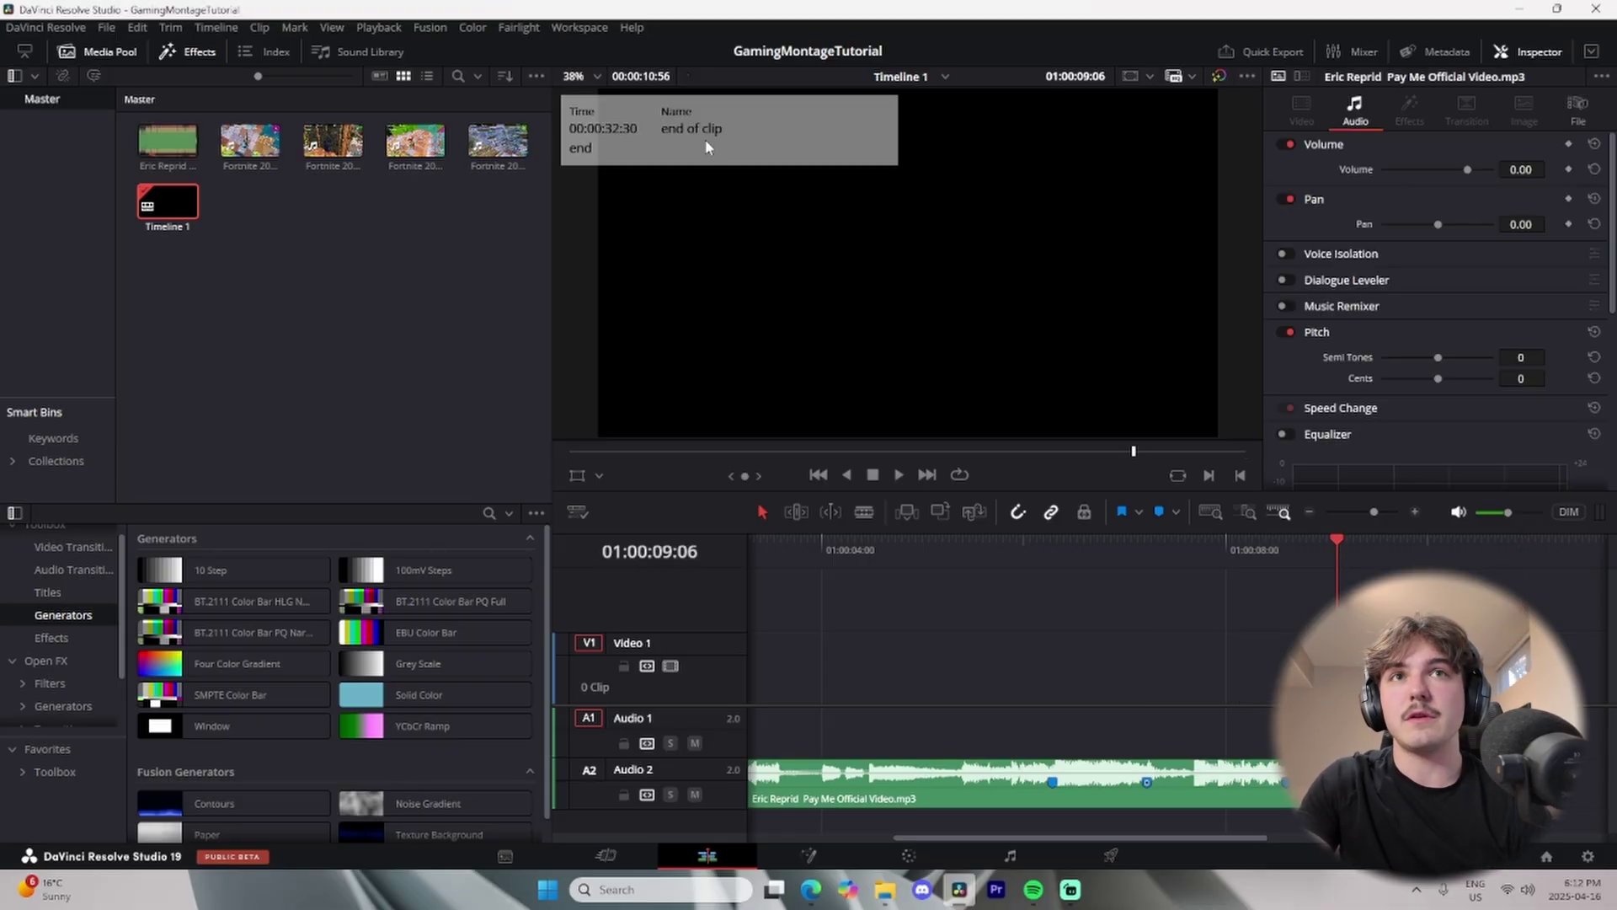
click(1150, 552)
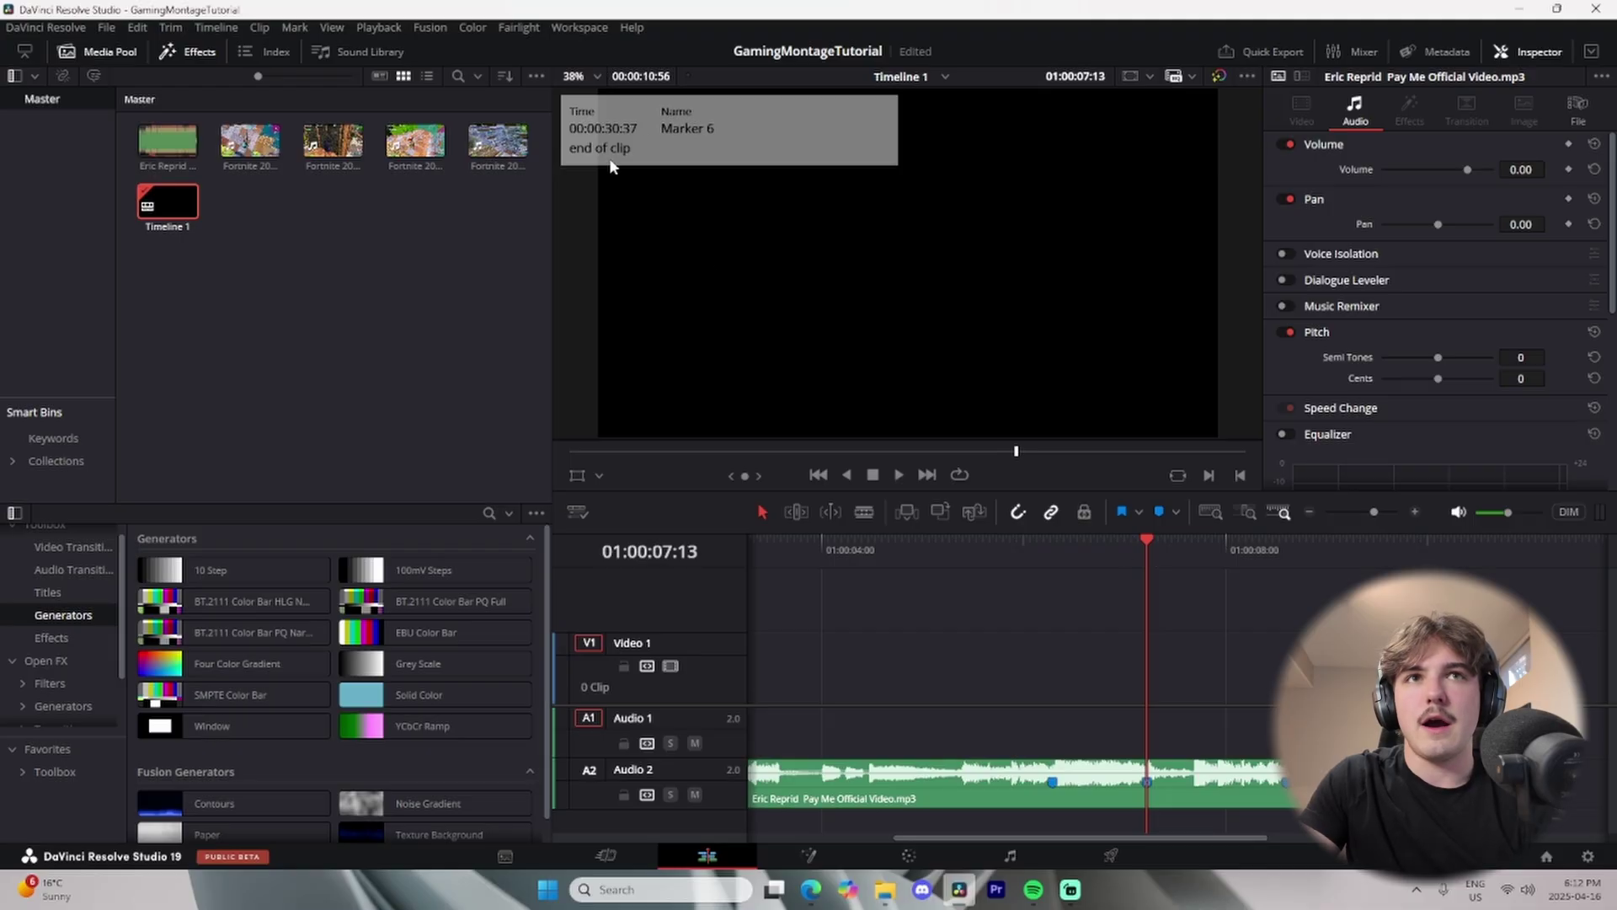
scroll(1230, 736, left, 3)
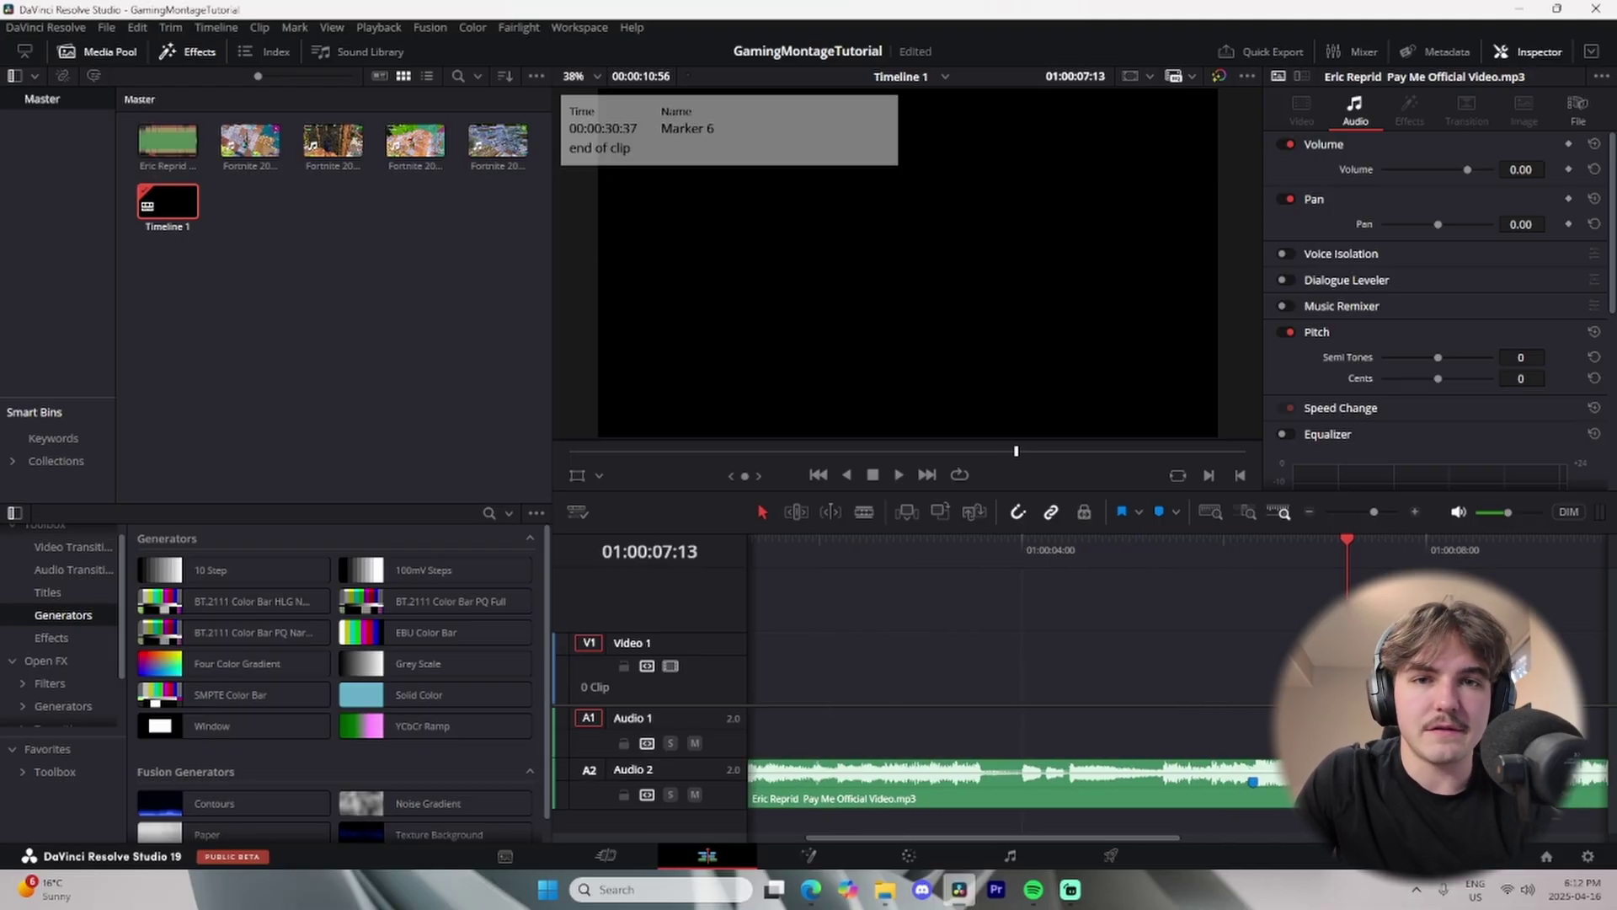
click(1308, 514)
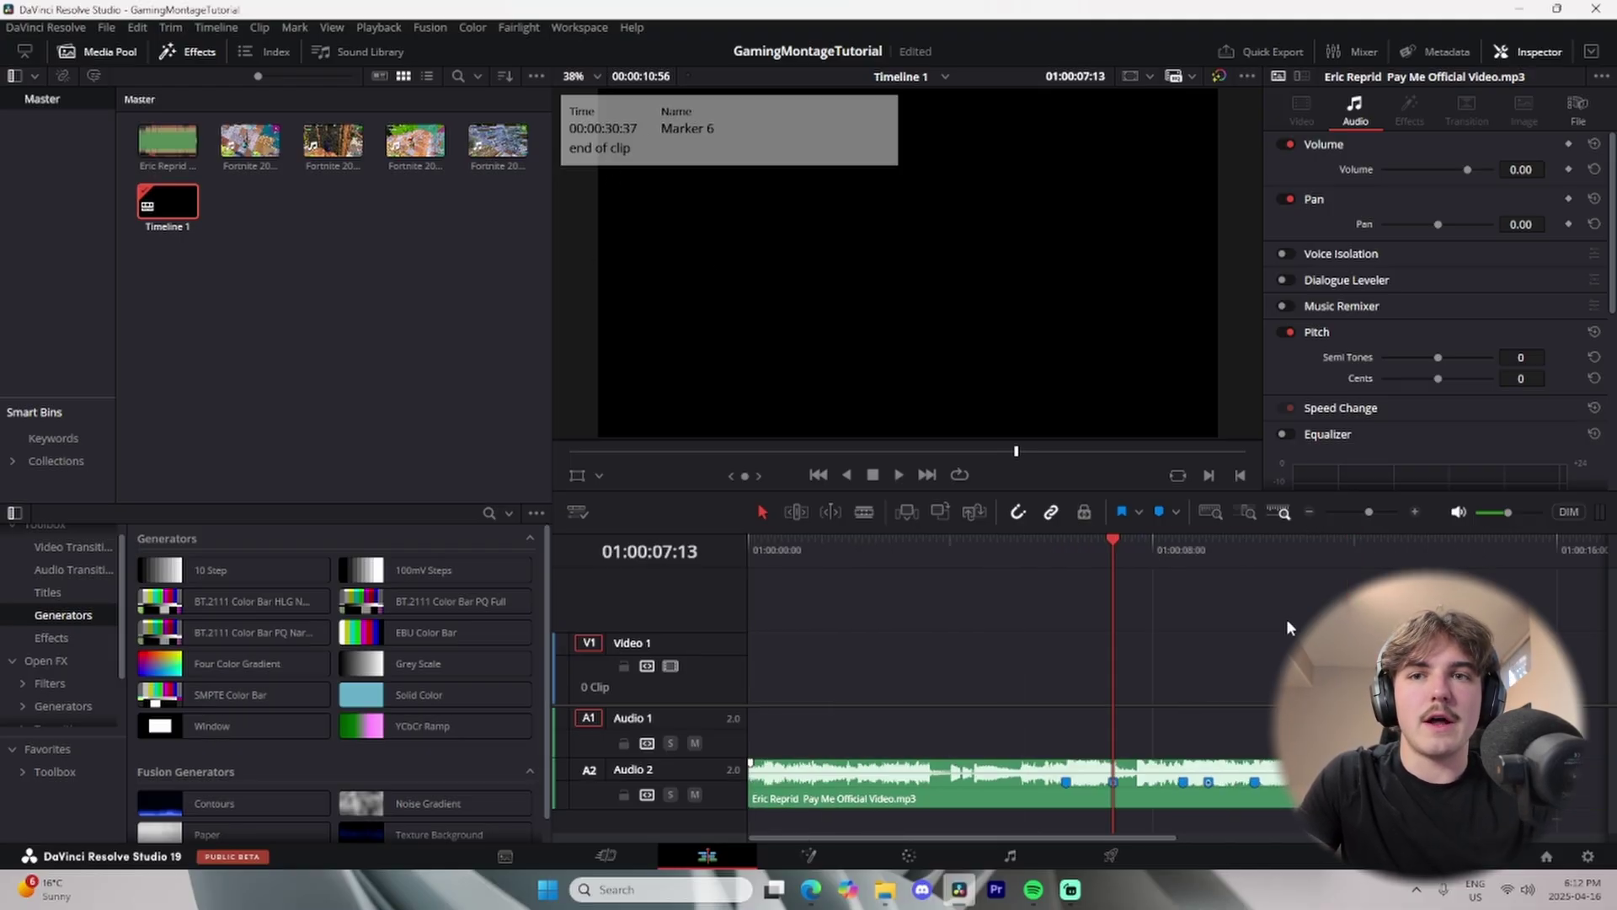
Open the first Fortnite clip in the viewer and add a marker at the moment of the shot, 00:00:06:01.
click(247, 145)
click(891, 452)
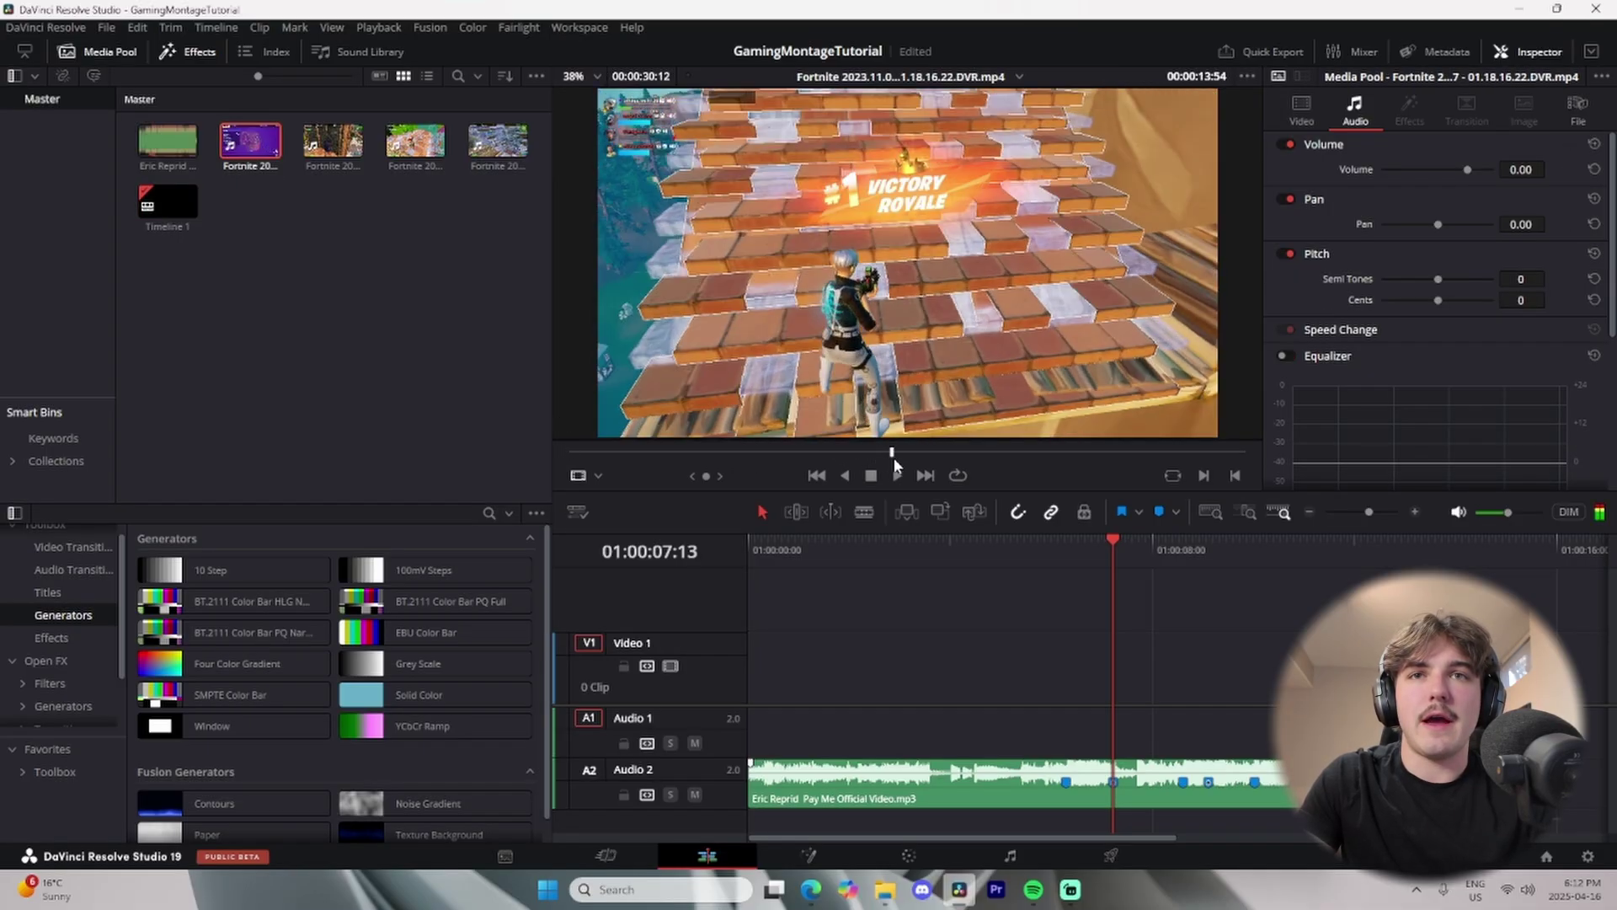
drag(893, 457, 720, 464)
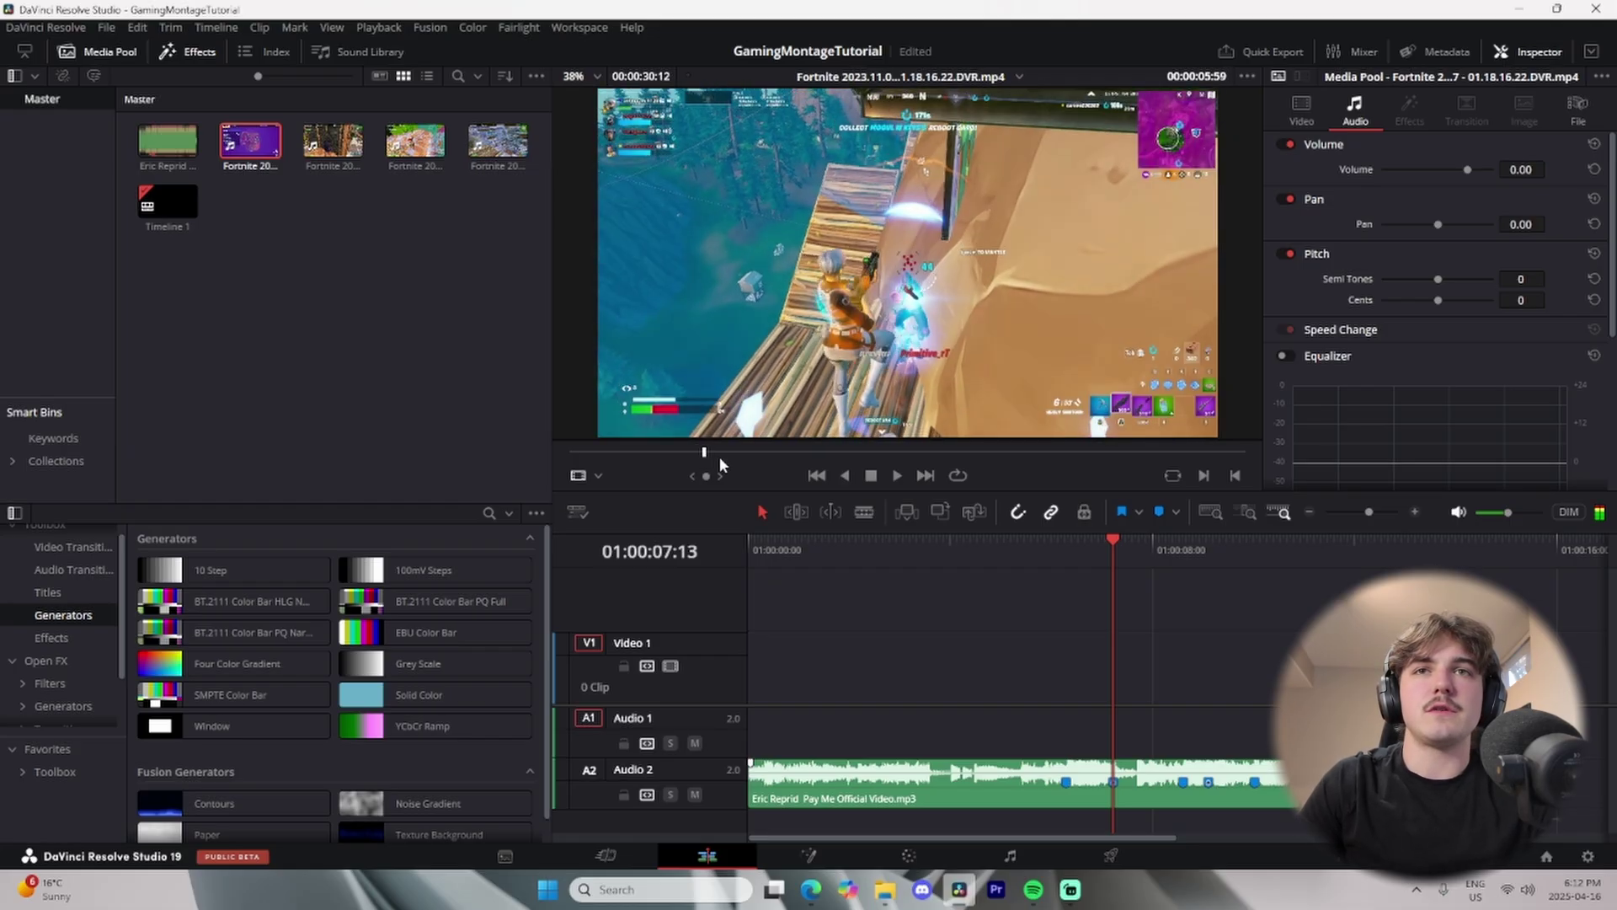
key(Right)
key(Right)
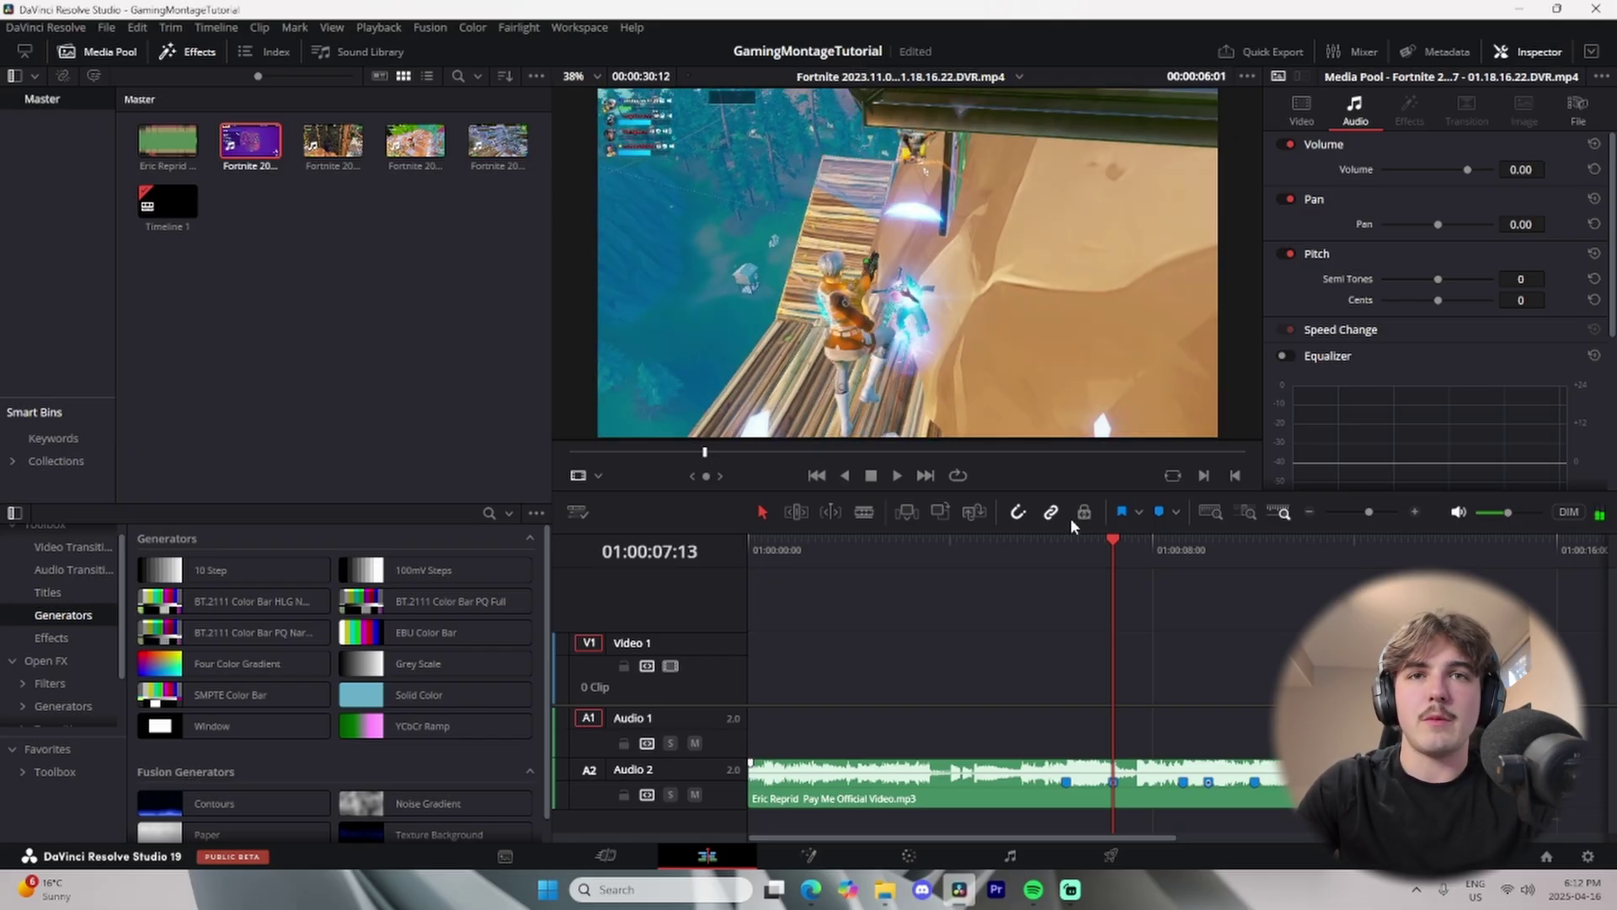
click(1159, 514)
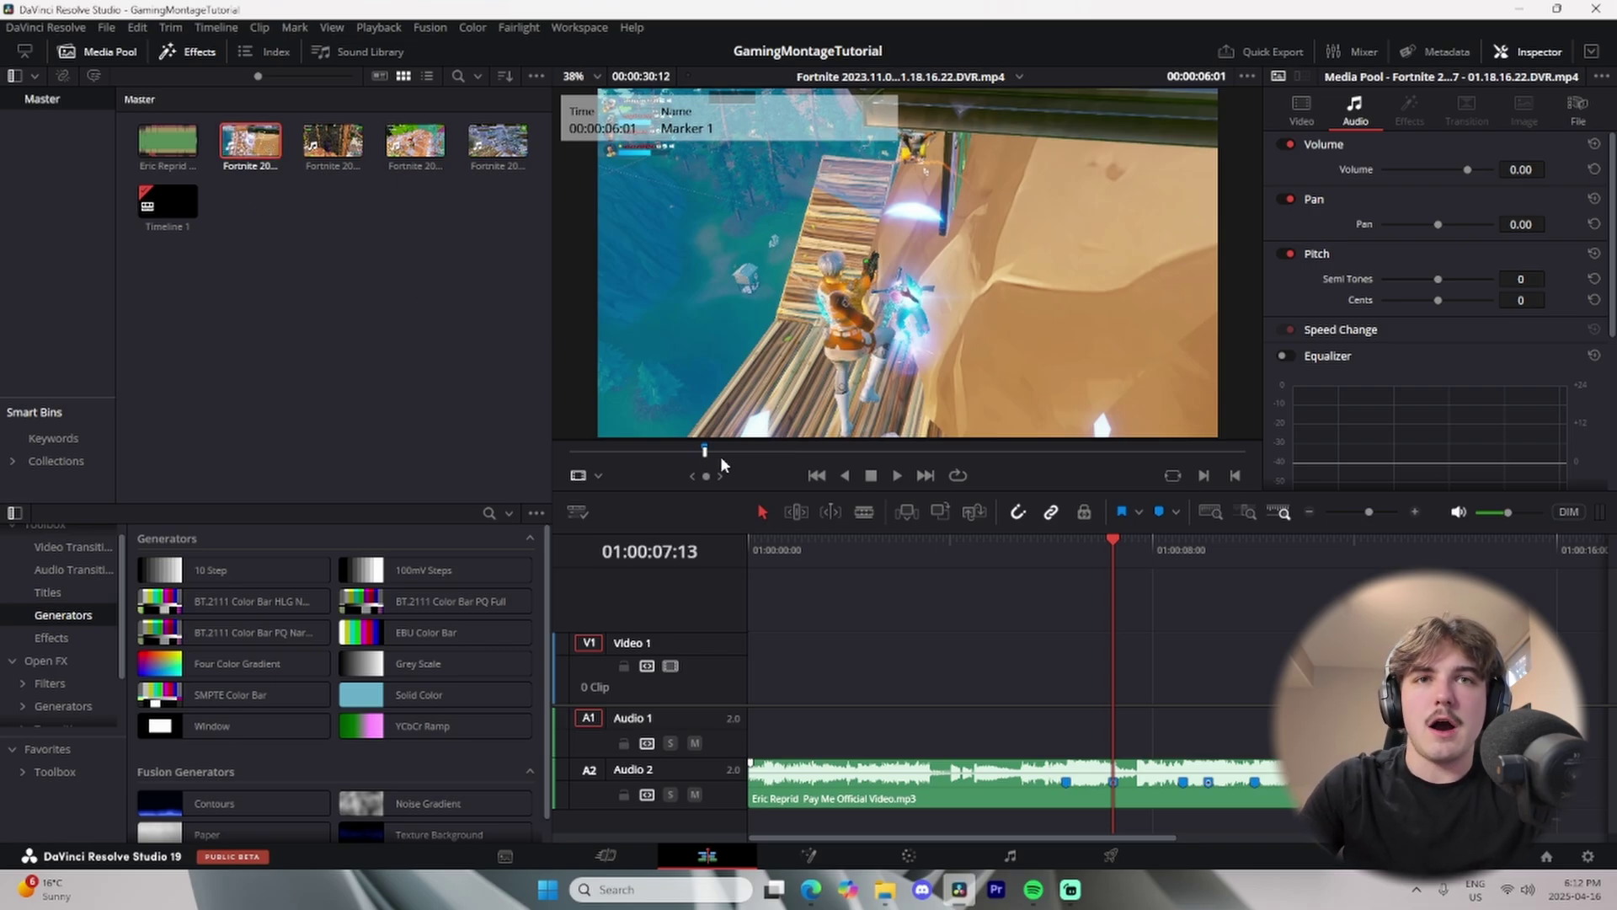
Place the marked first clip on Video 1 with its marker on the song's first beat marker and adjust its start.
drag(281, 158, 1125, 677)
drag(1337, 674, 1145, 673)
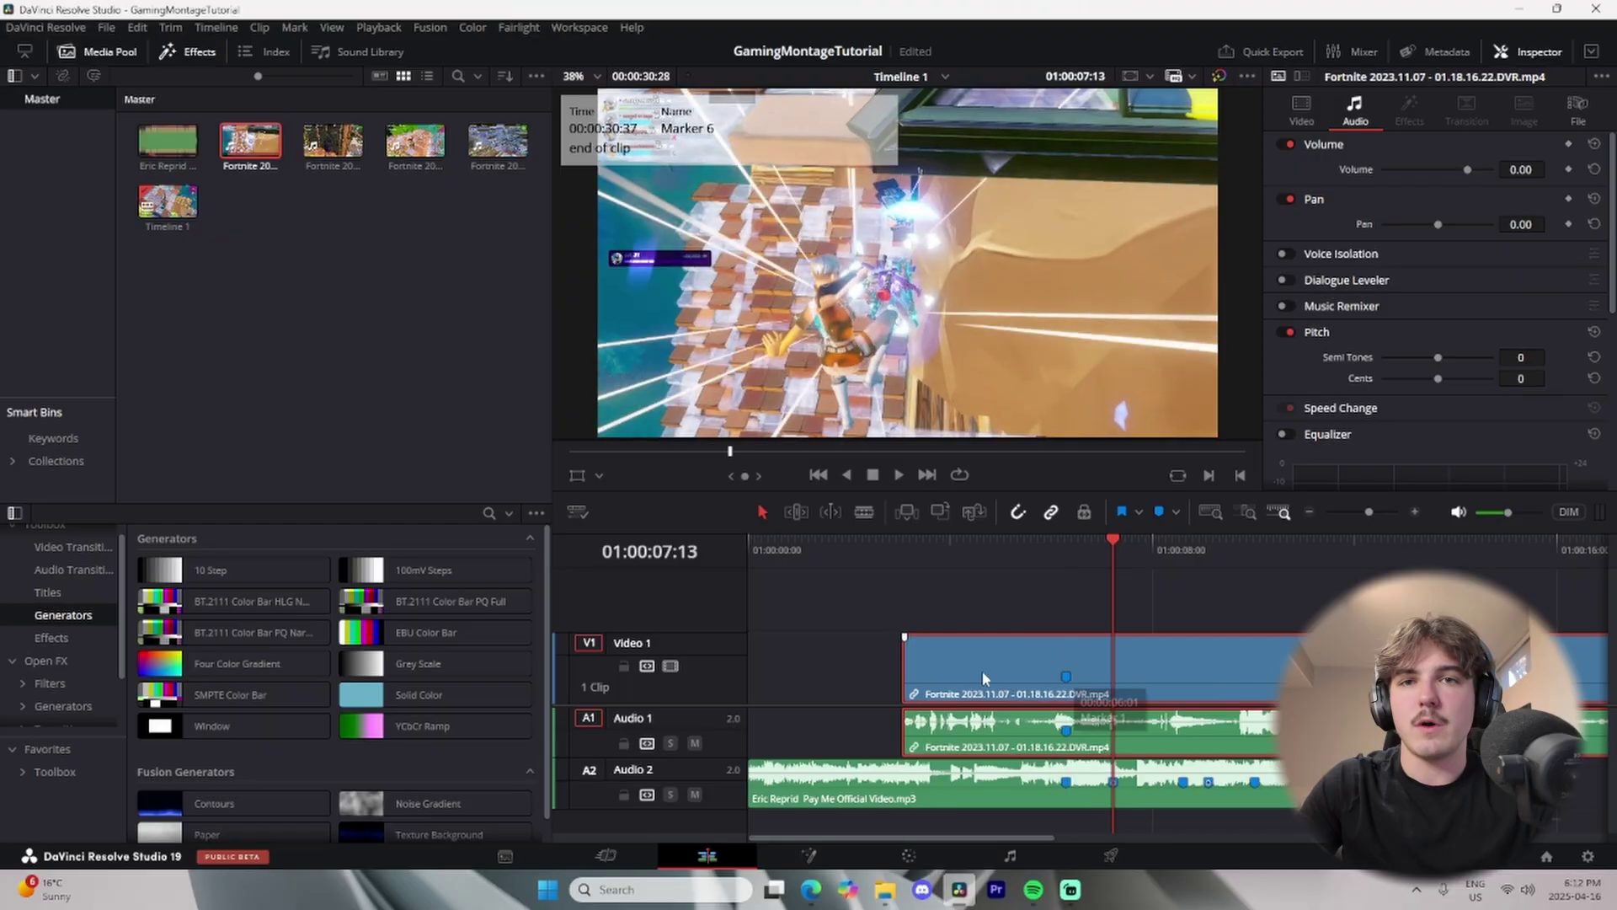
drag(909, 667, 763, 666)
Trim the song's start to match the gameplay clip and move both to the start of the timeline.
drag(756, 785, 770, 771)
drag(764, 689, 891, 689)
drag(766, 791, 803, 784)
key(ctrl+a)
click(831, 573)
key(Home)
Play the timeline from the start to check the first clip against the beat.
right_click(986, 723)
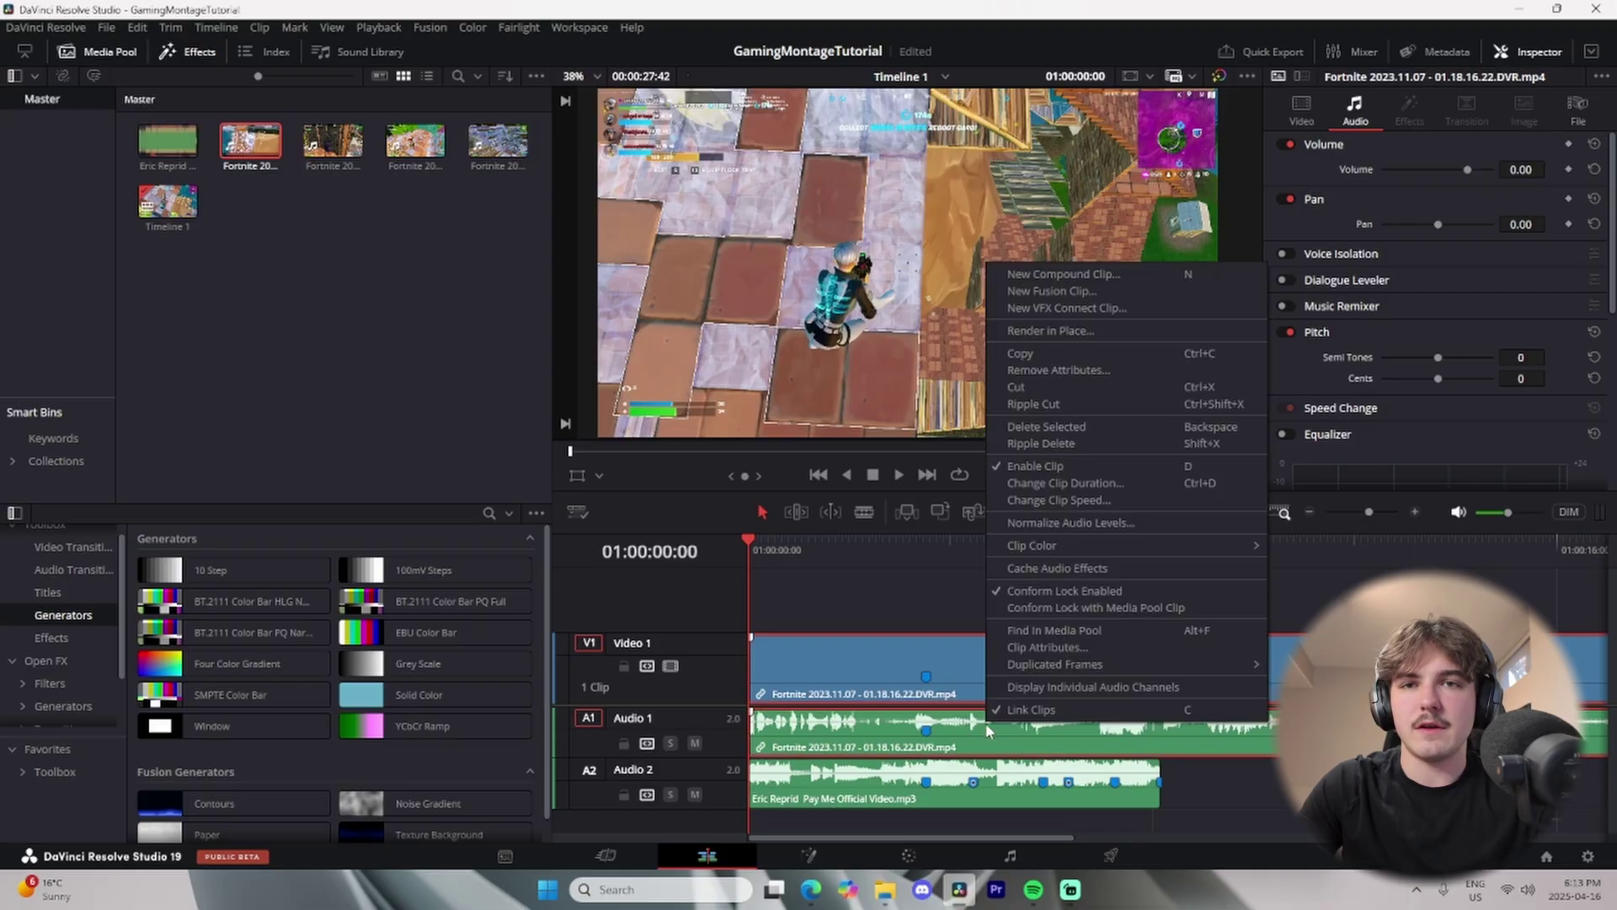
click(937, 630)
key(space)
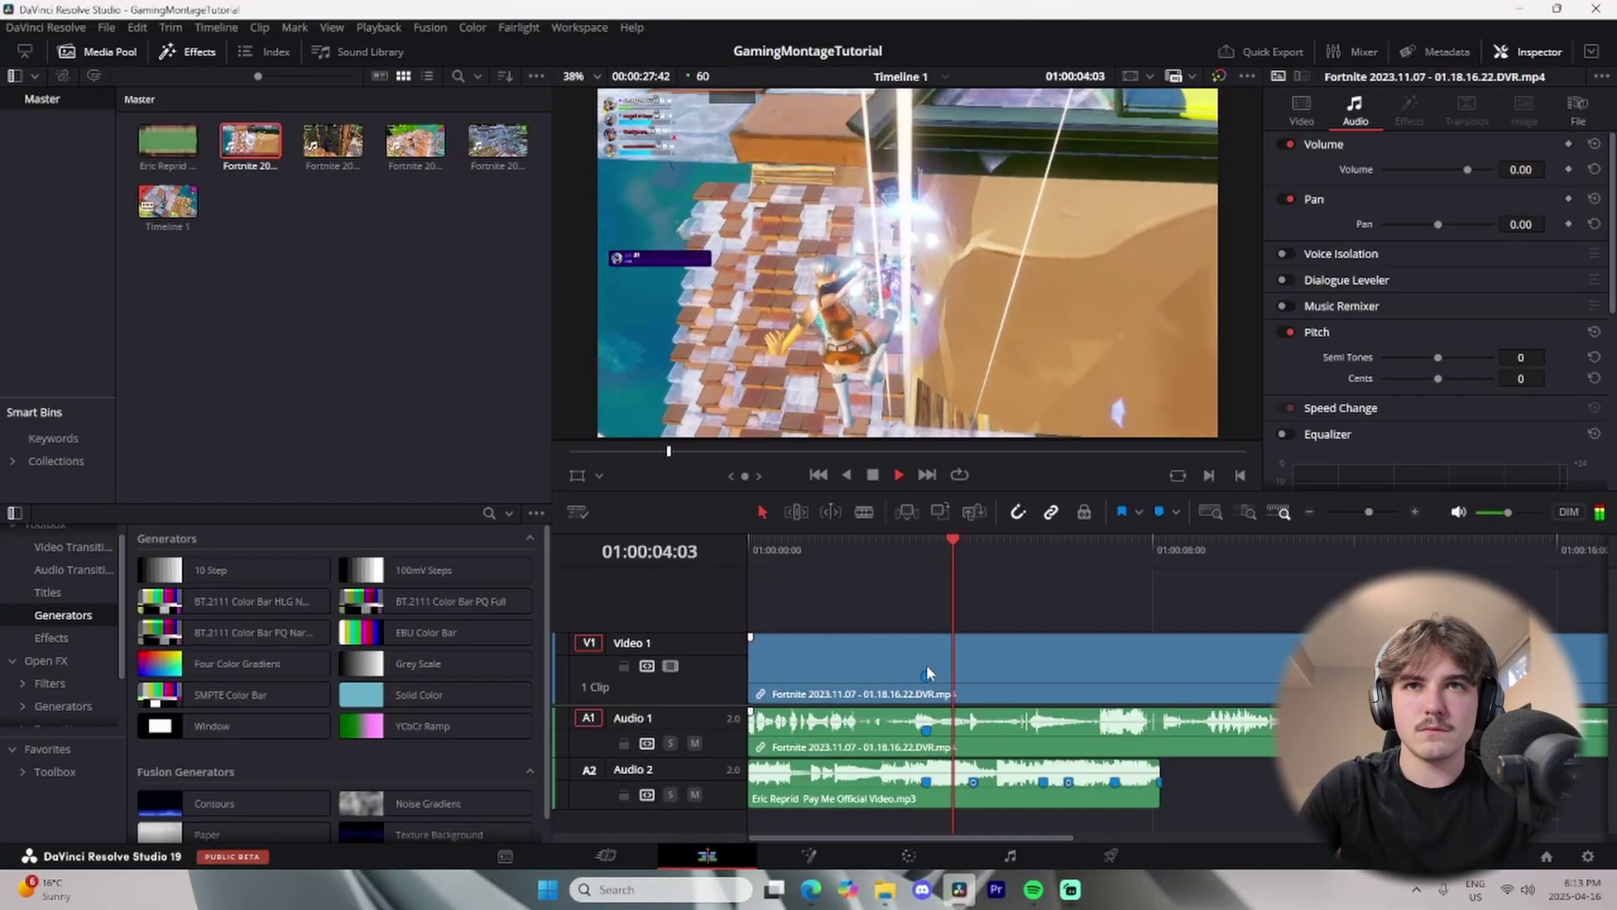
key(space)
Cut the first gameplay clip at the song's "end of clip" marker at 01:00:04:27 and delete the remainder.
key(b)
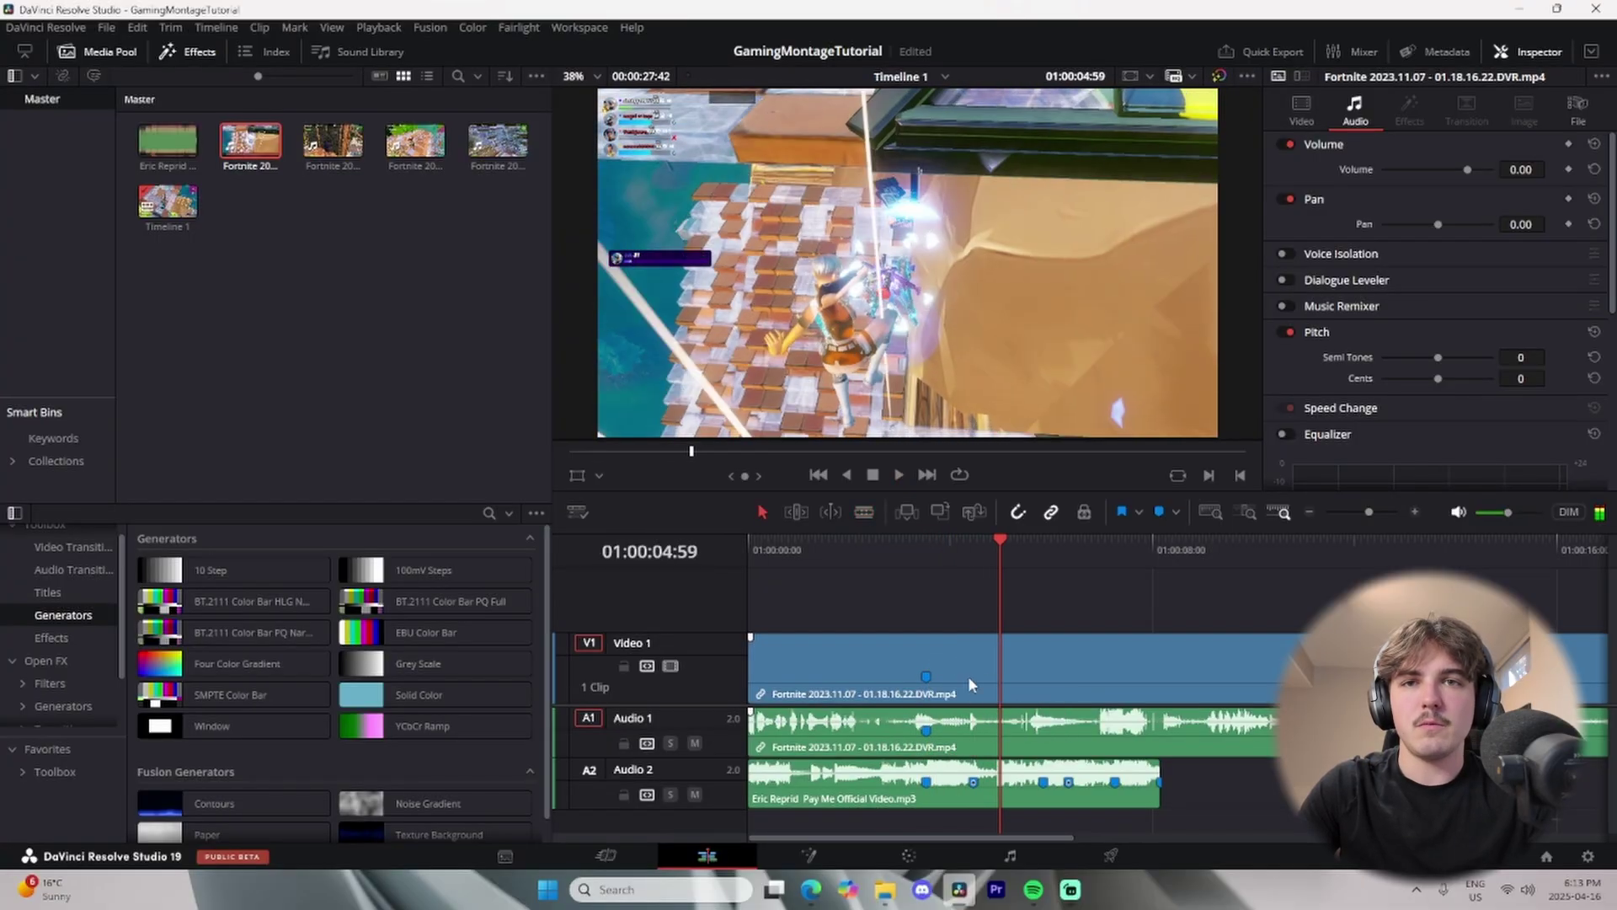
click(971, 680)
key(a)
click(1011, 689)
key(Delete)
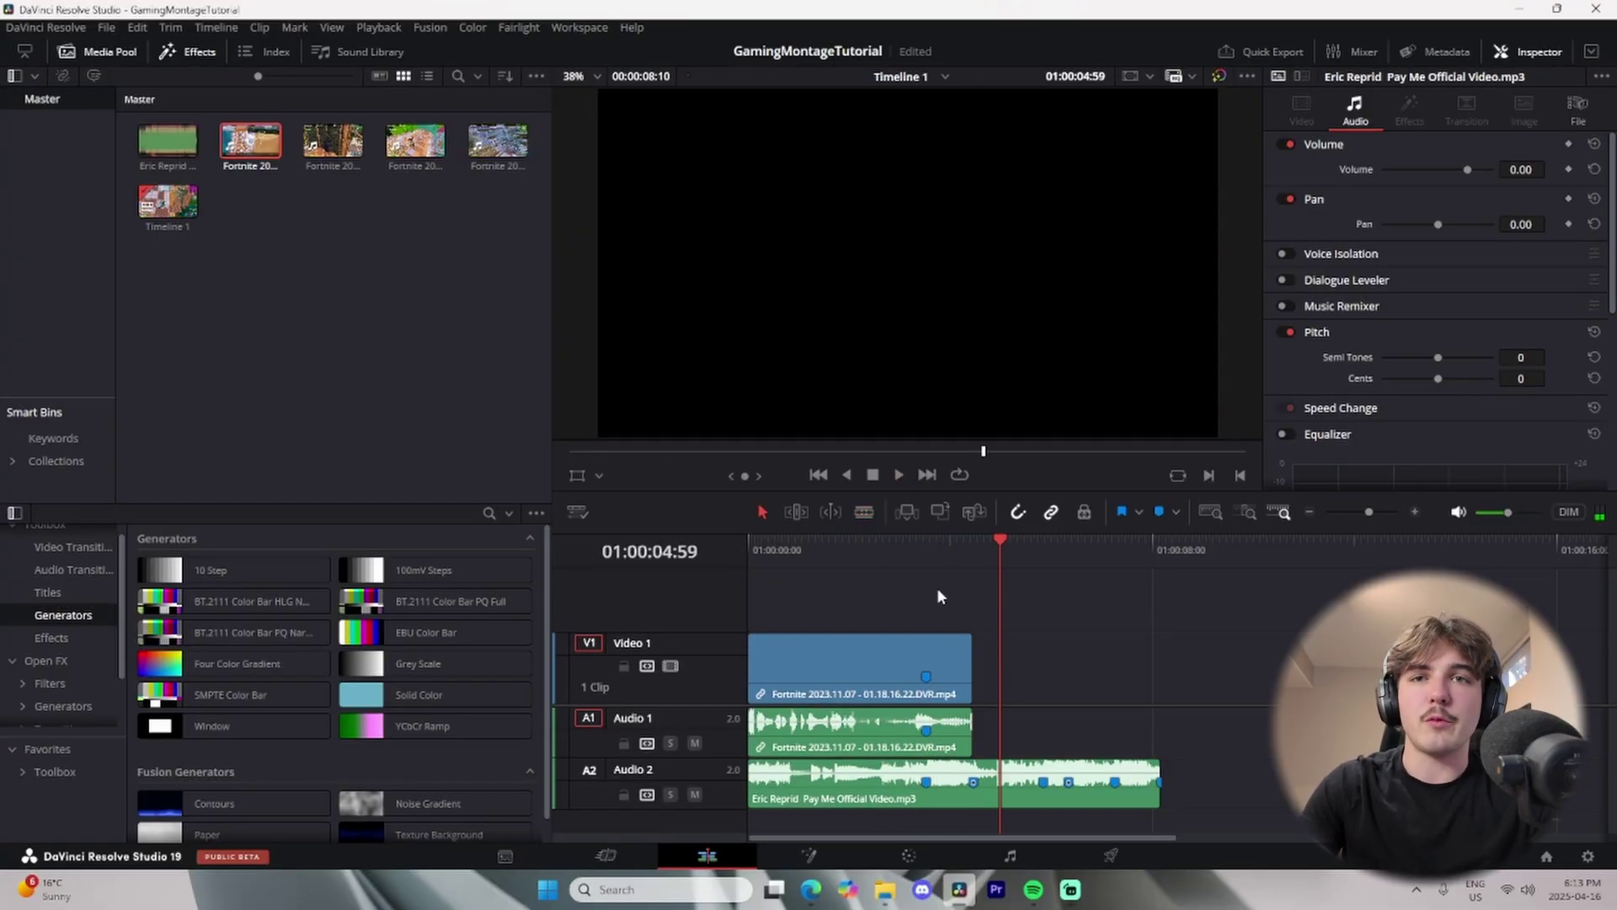
click(971, 547)
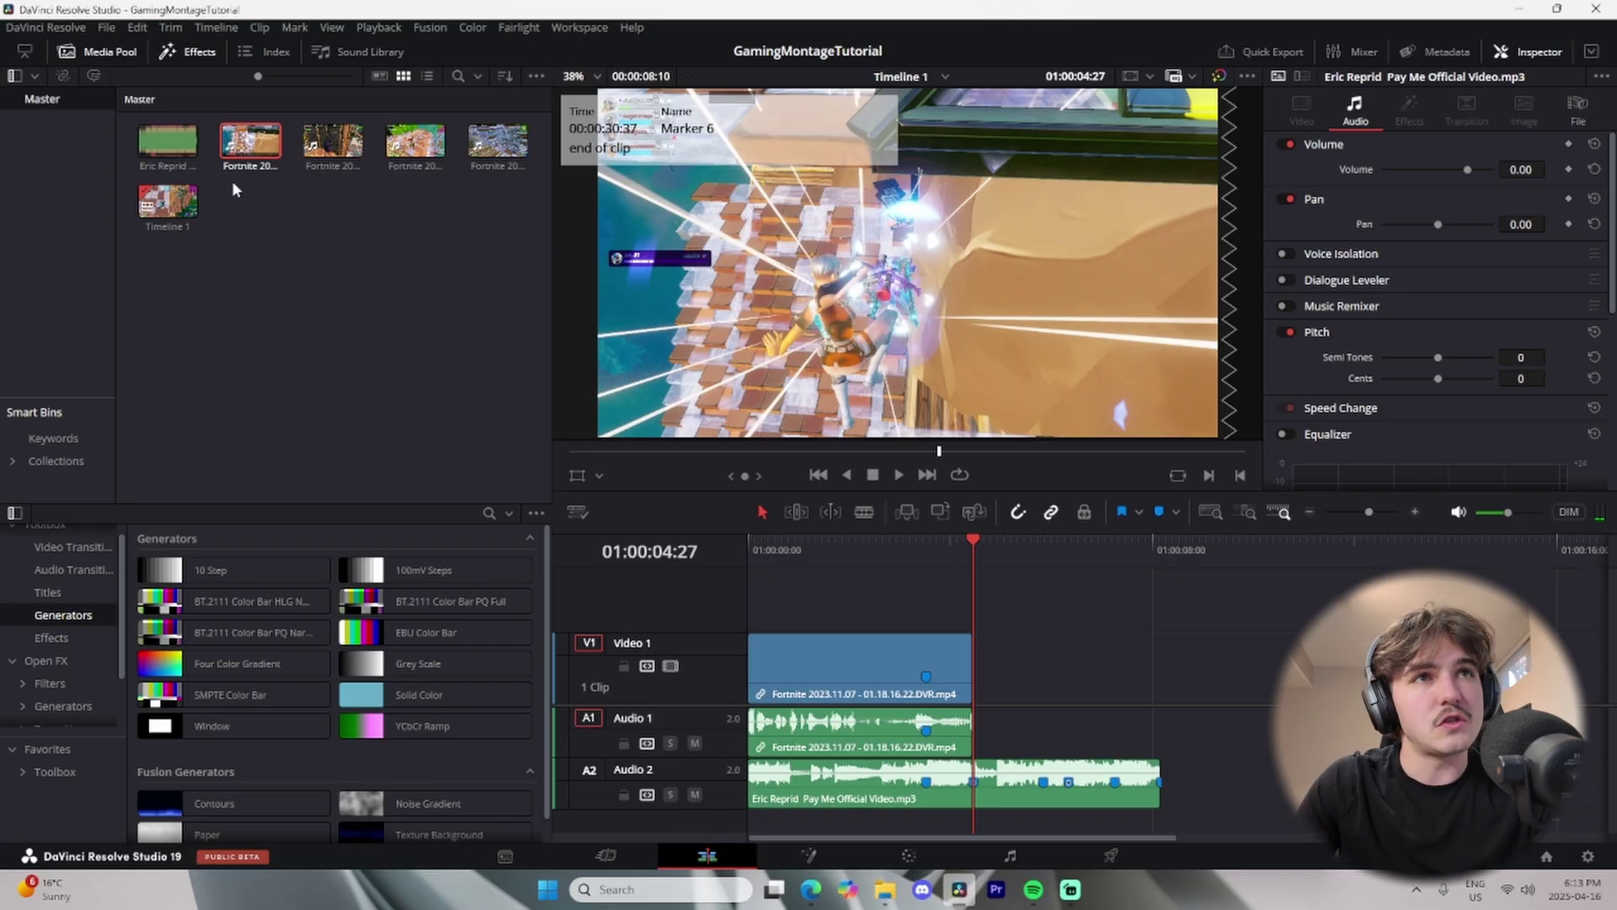
Open the second Fortnite clip in the viewer and add a marker at the hit, 00:00:14:45.
double_click(332, 141)
drag(876, 453, 911, 448)
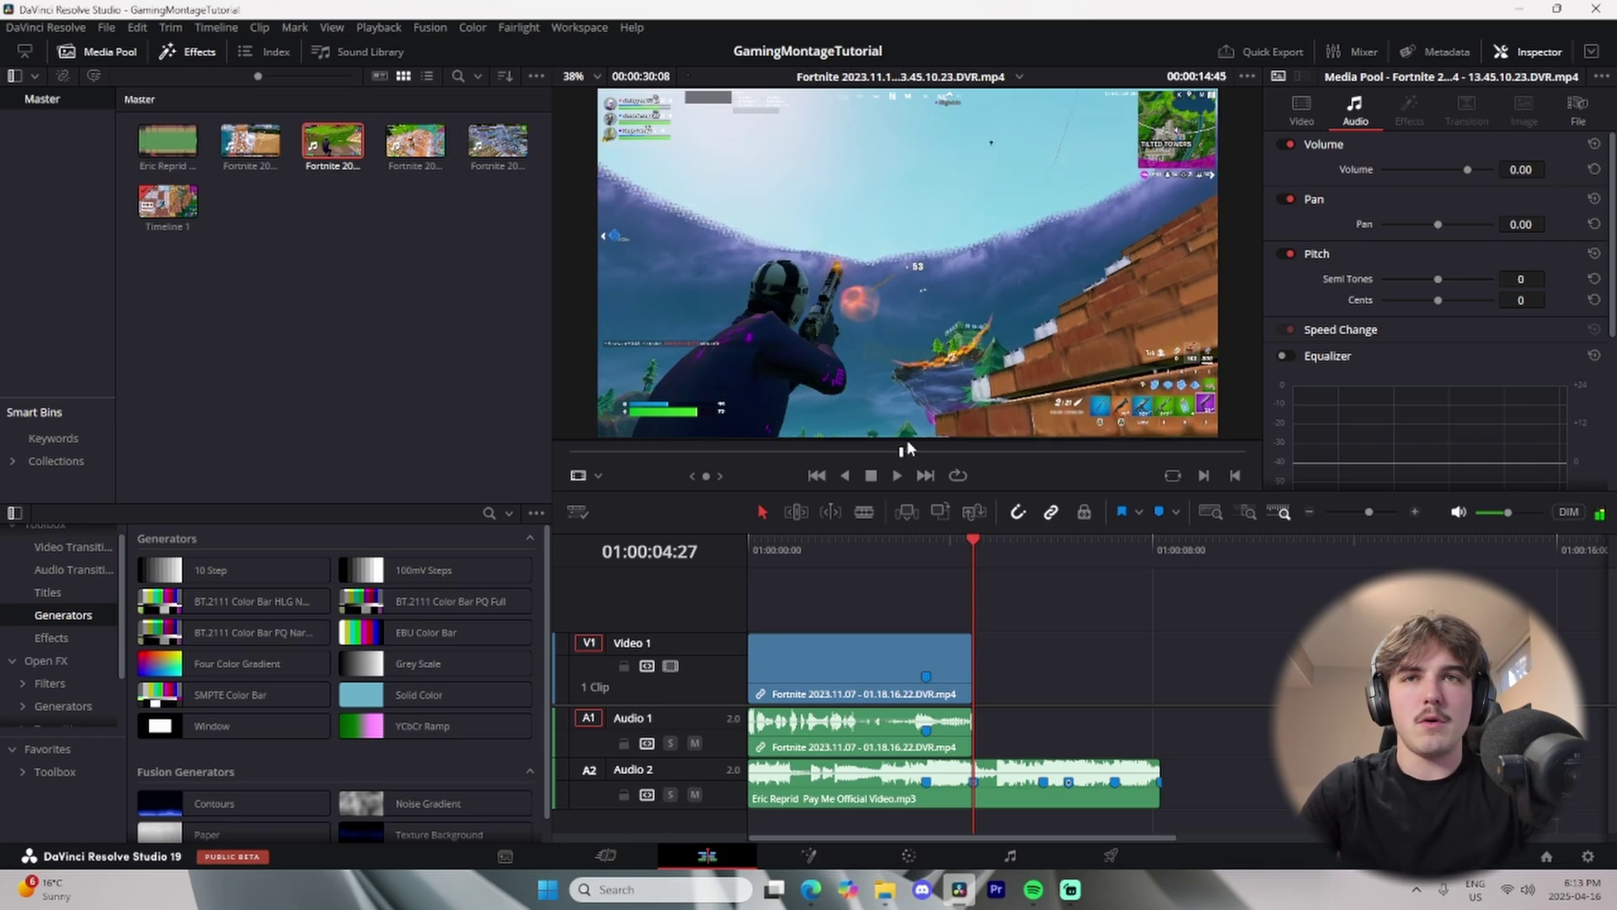
key(m)
Place the second clip on Video 1 with its marker on the third song marker and extend its start to the first clip's end.
mouse_move(338, 145)
mouse_down()
mouse_move(1139, 638)
mouse_move(1085, 663)
mouse_move(1597, 692)
mouse_move(1042, 670)
mouse_move(1248, 672)
mouse_up()
drag(1414, 670, 1124, 668)
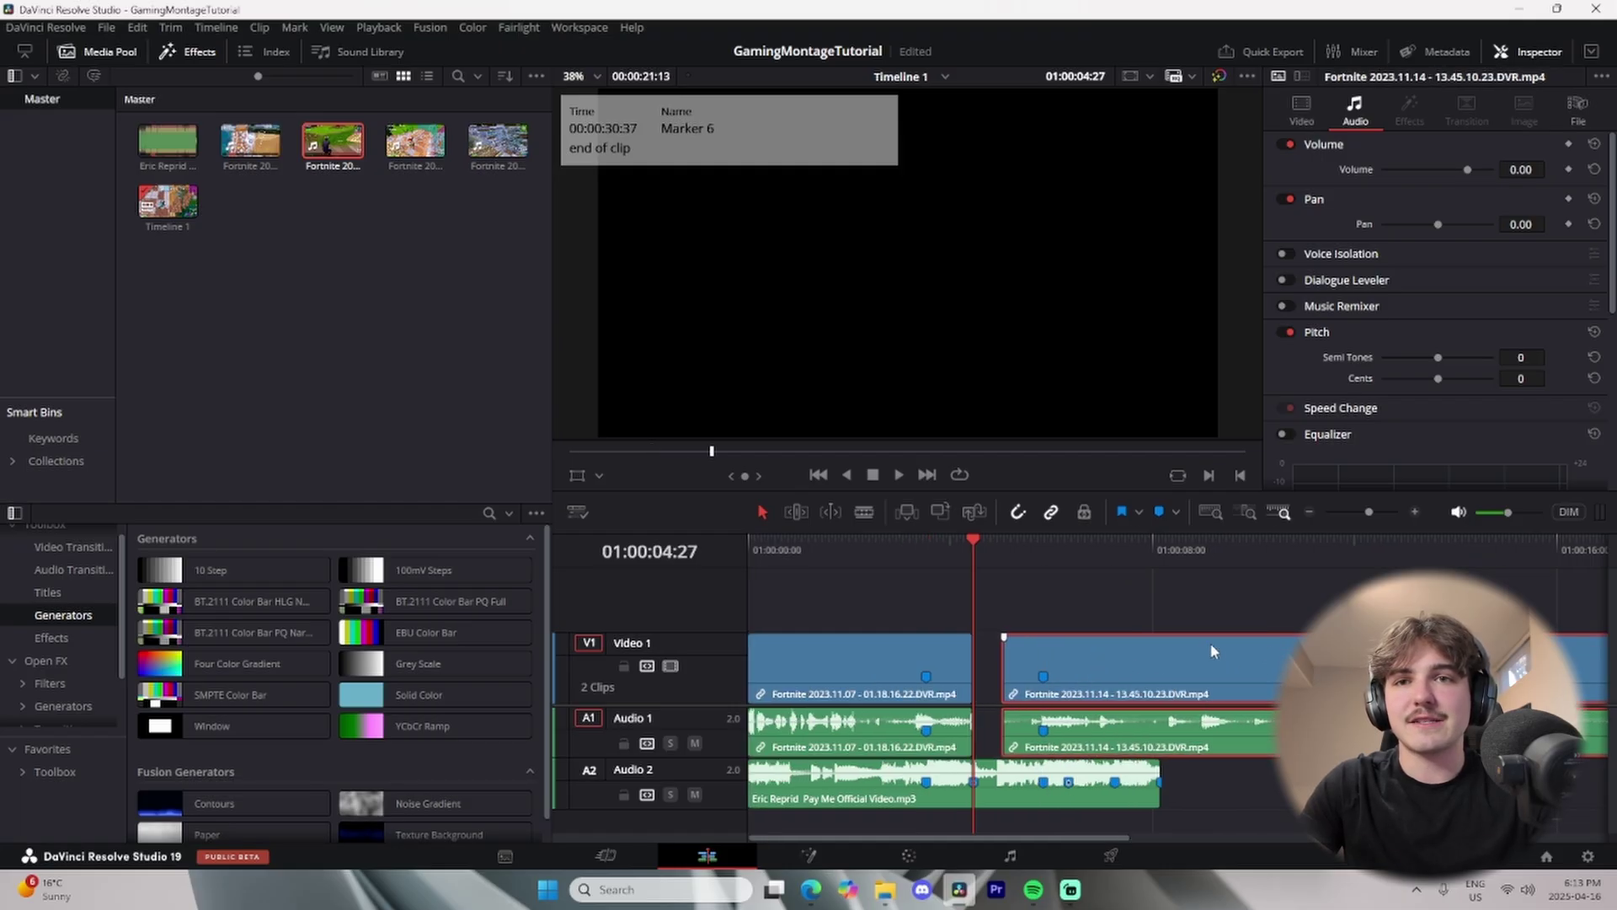
drag(1007, 667, 974, 668)
Trim the second clip's end to the fourth song marker, removing the excess footage, and play back the edit.
key(b)
click(1078, 678)
key(a)
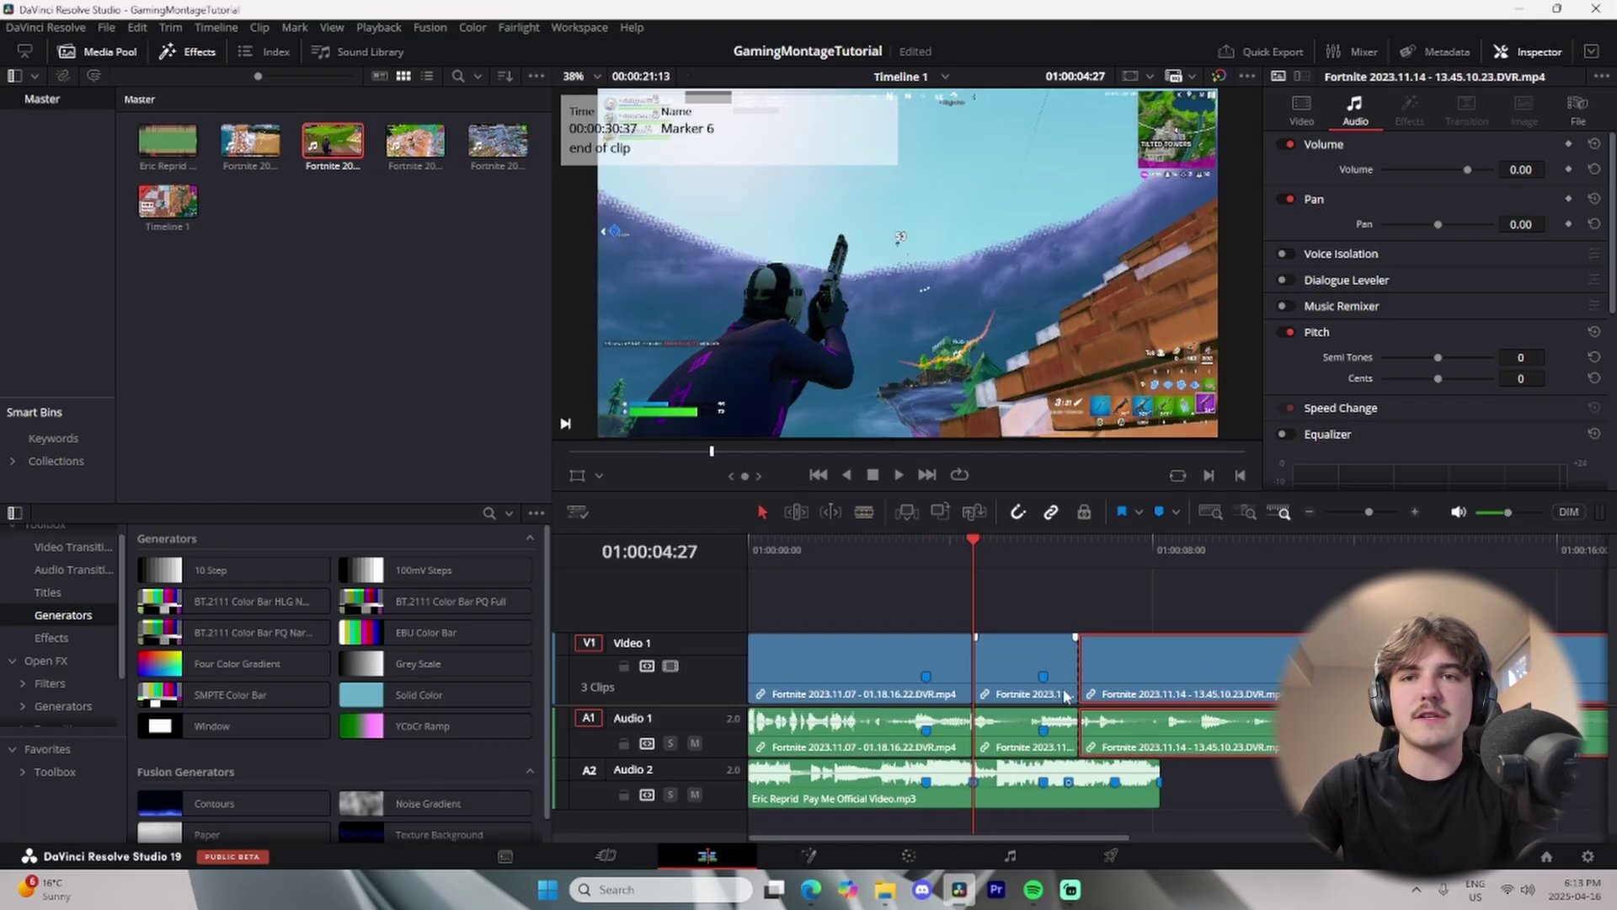
key(BackSpace)
drag(1077, 670, 1067, 670)
click(924, 544)
key(space)
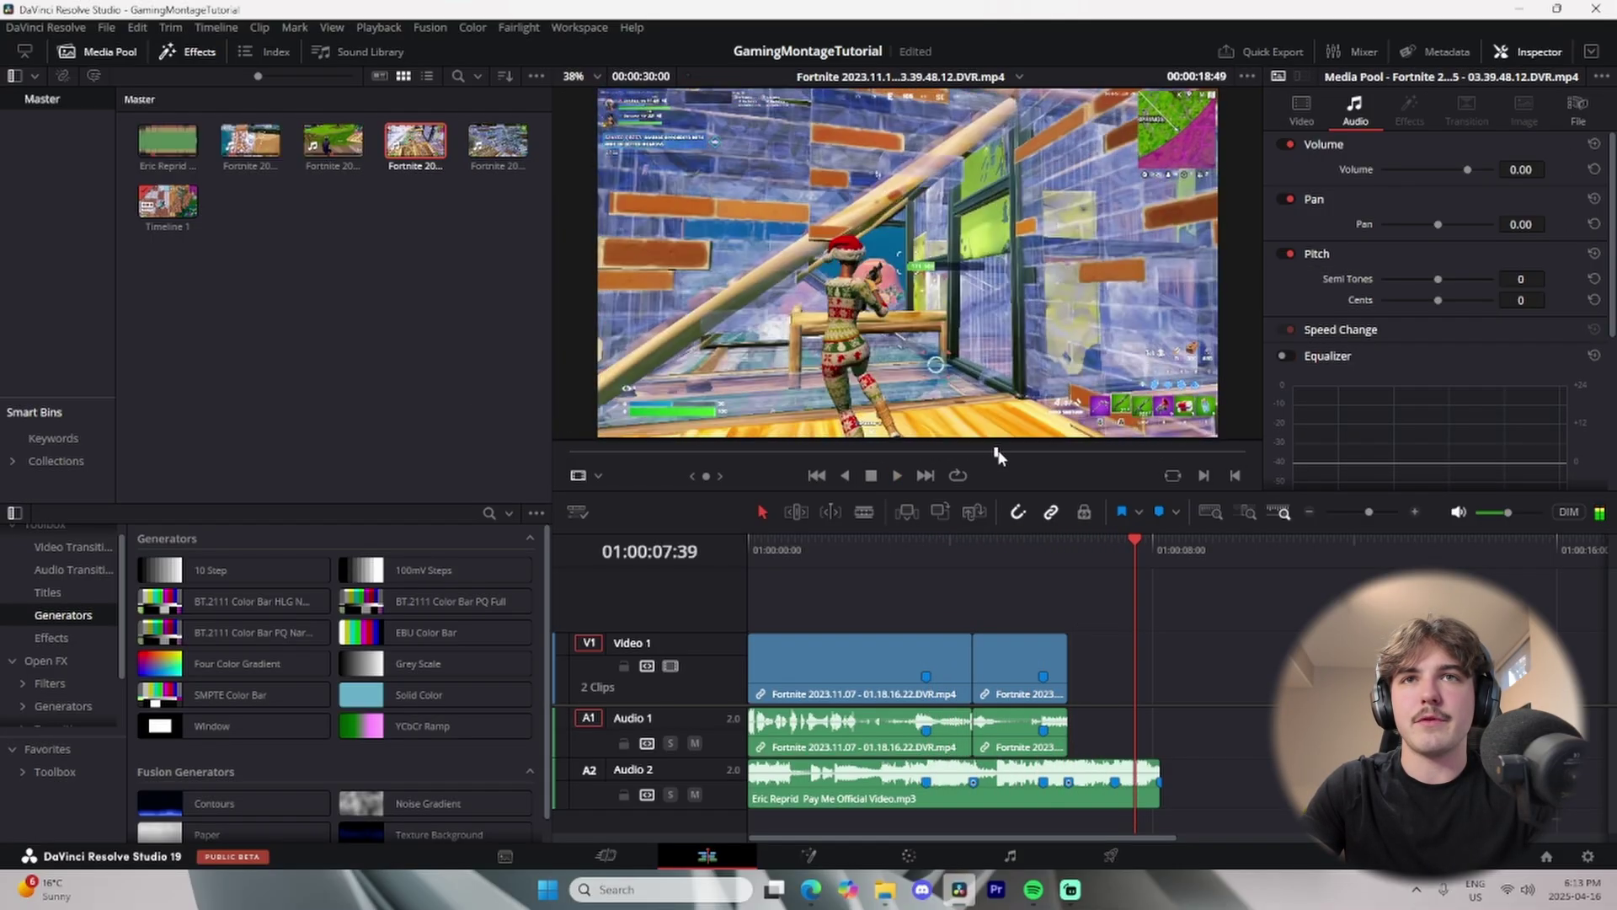
Mark the third Fortnite clip at 00:00:25:19 and place it on Video 1 with that marker on the song's next beat marker.
mouse_move(999, 458)
mouse_down()
mouse_move(1050, 455)
mouse_move(1149, 486)
mouse_move(1142, 497)
mouse_up()
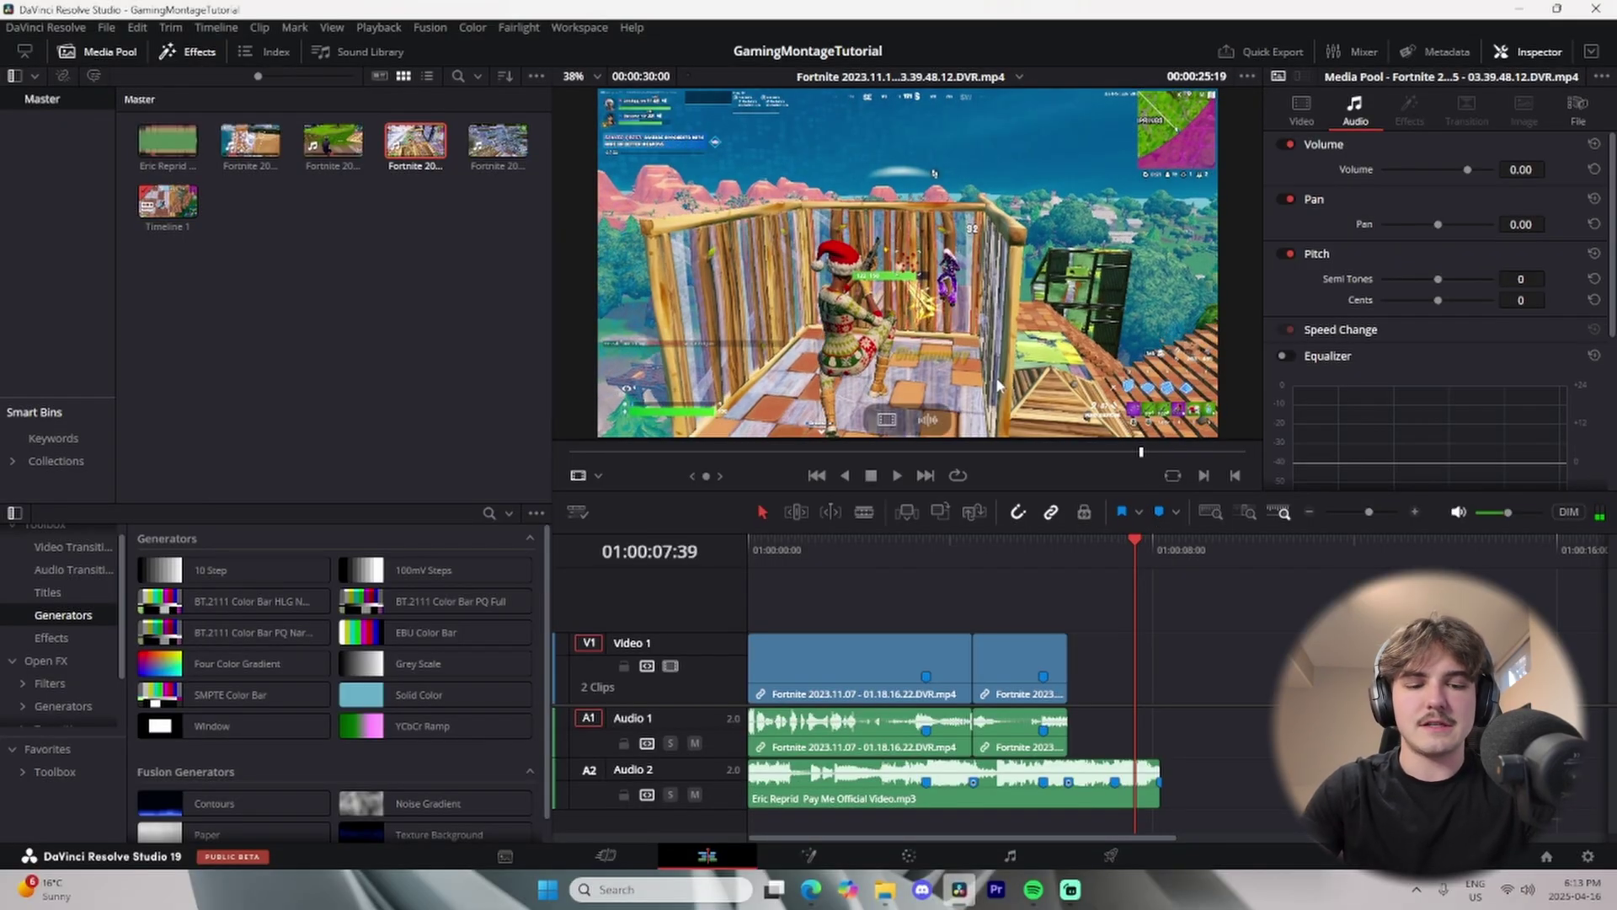
drag(410, 169, 1145, 665)
click(1309, 511)
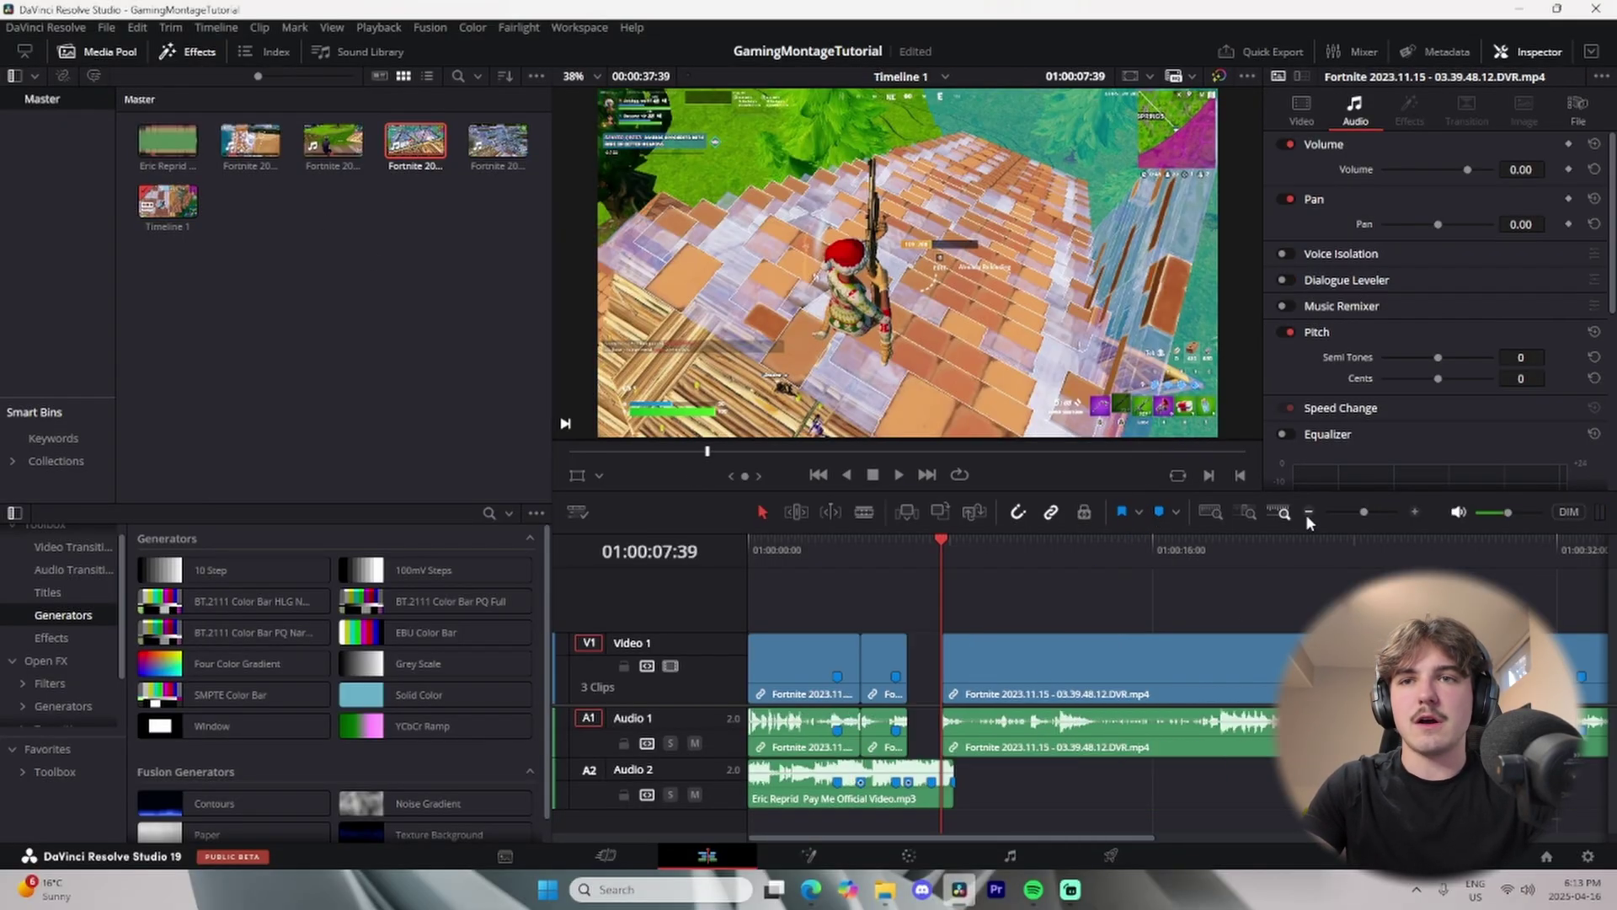
drag(945, 670, 1480, 671)
drag(1515, 673, 1082, 671)
drag(1139, 671, 1009, 671)
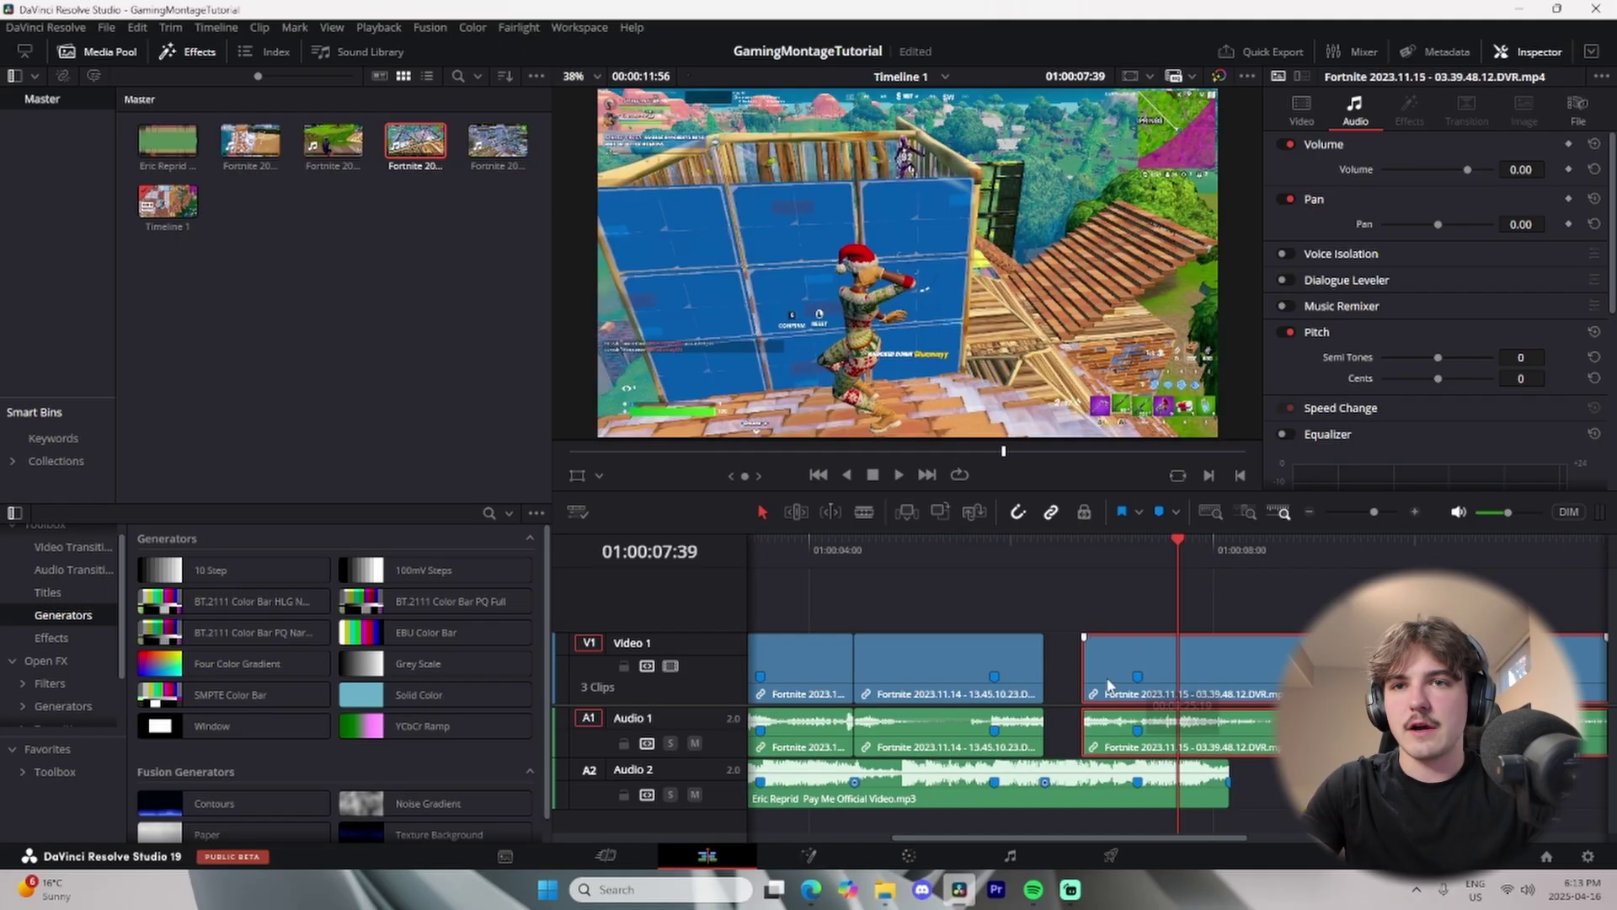
Extend the third clip's start to the second clip and trim the ends of the clip and song to match.
drag(1084, 674, 1045, 661)
drag(1605, 678, 1226, 671)
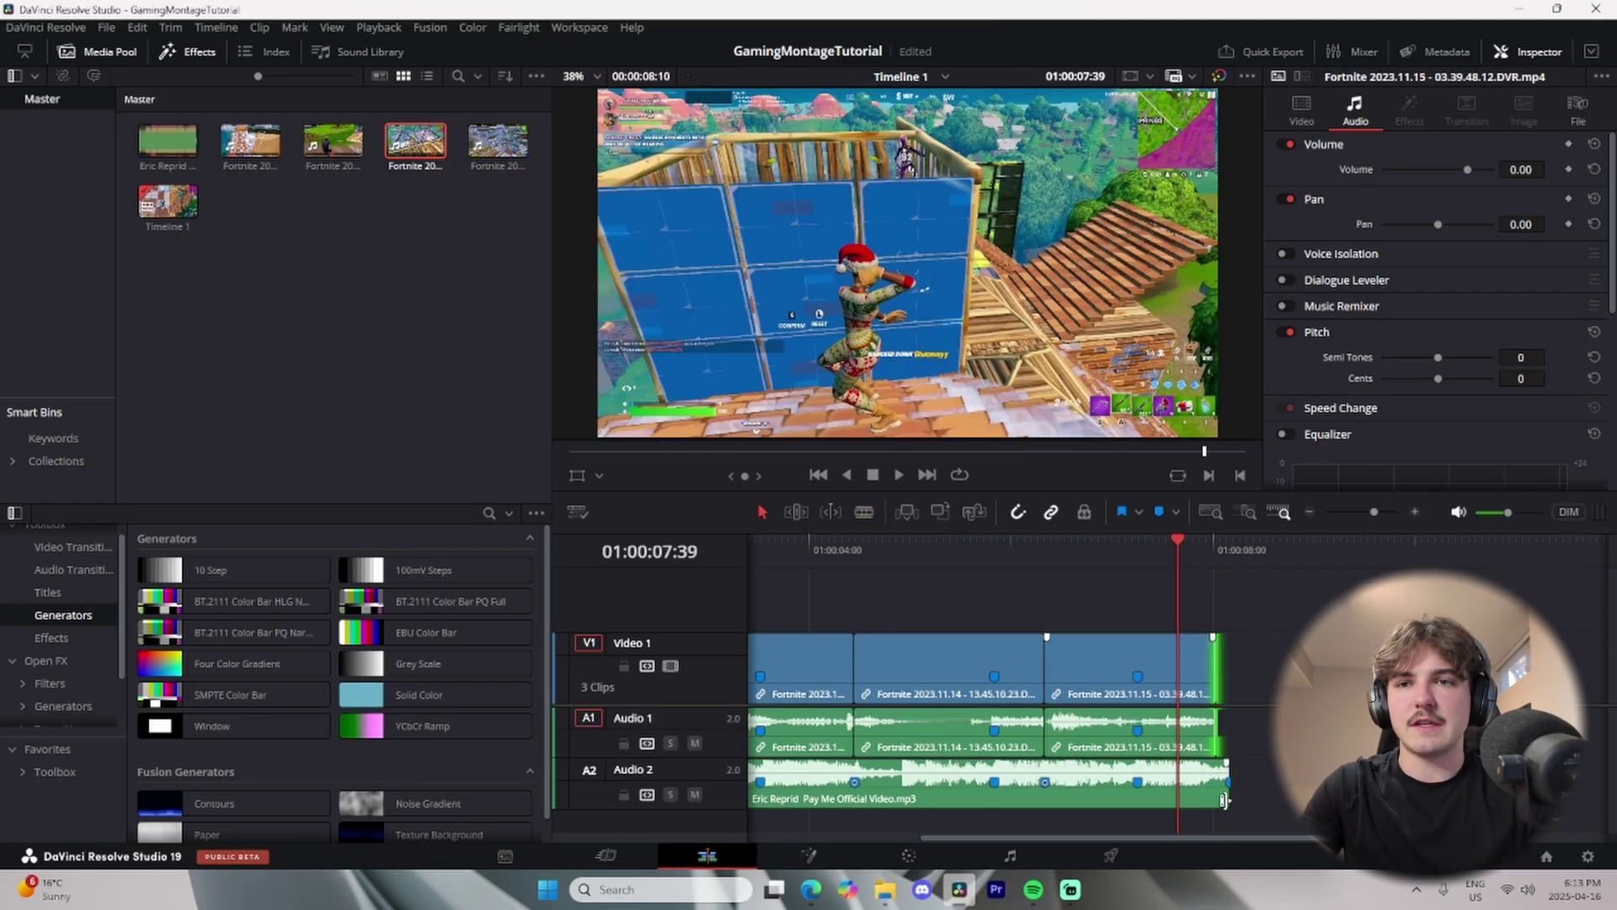
drag(1225, 799, 1214, 800)
Split all three gameplay clips on Video 1 at their own markers.
scroll(1273, 785, left, 2)
scroll(1129, 598, left, 4)
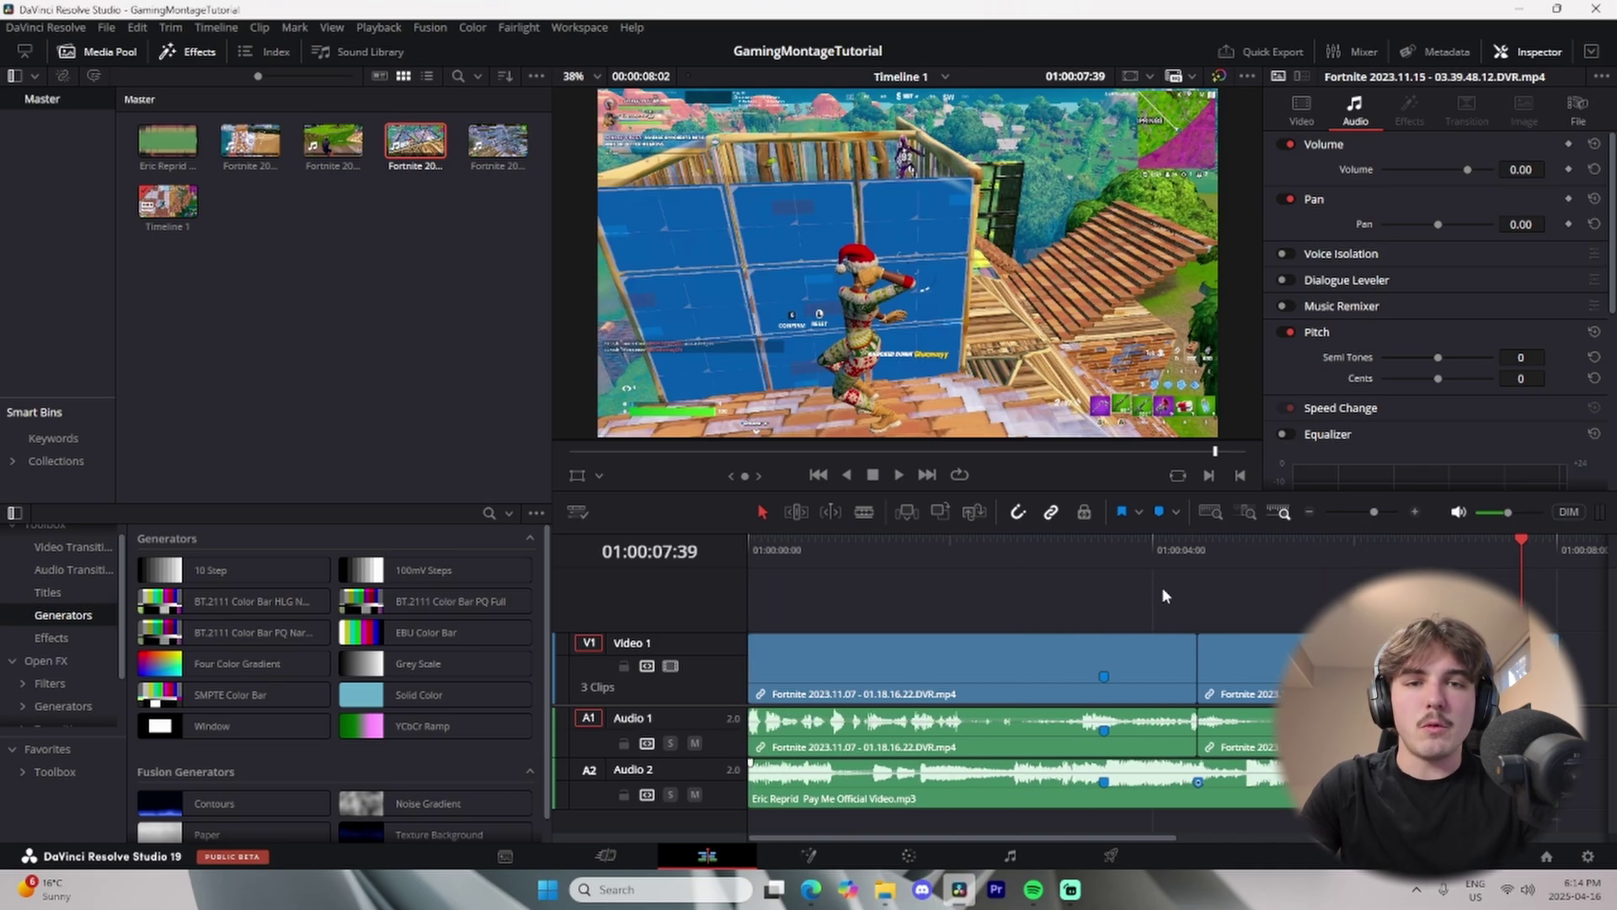
key(b)
click(1104, 674)
click(1200, 674)
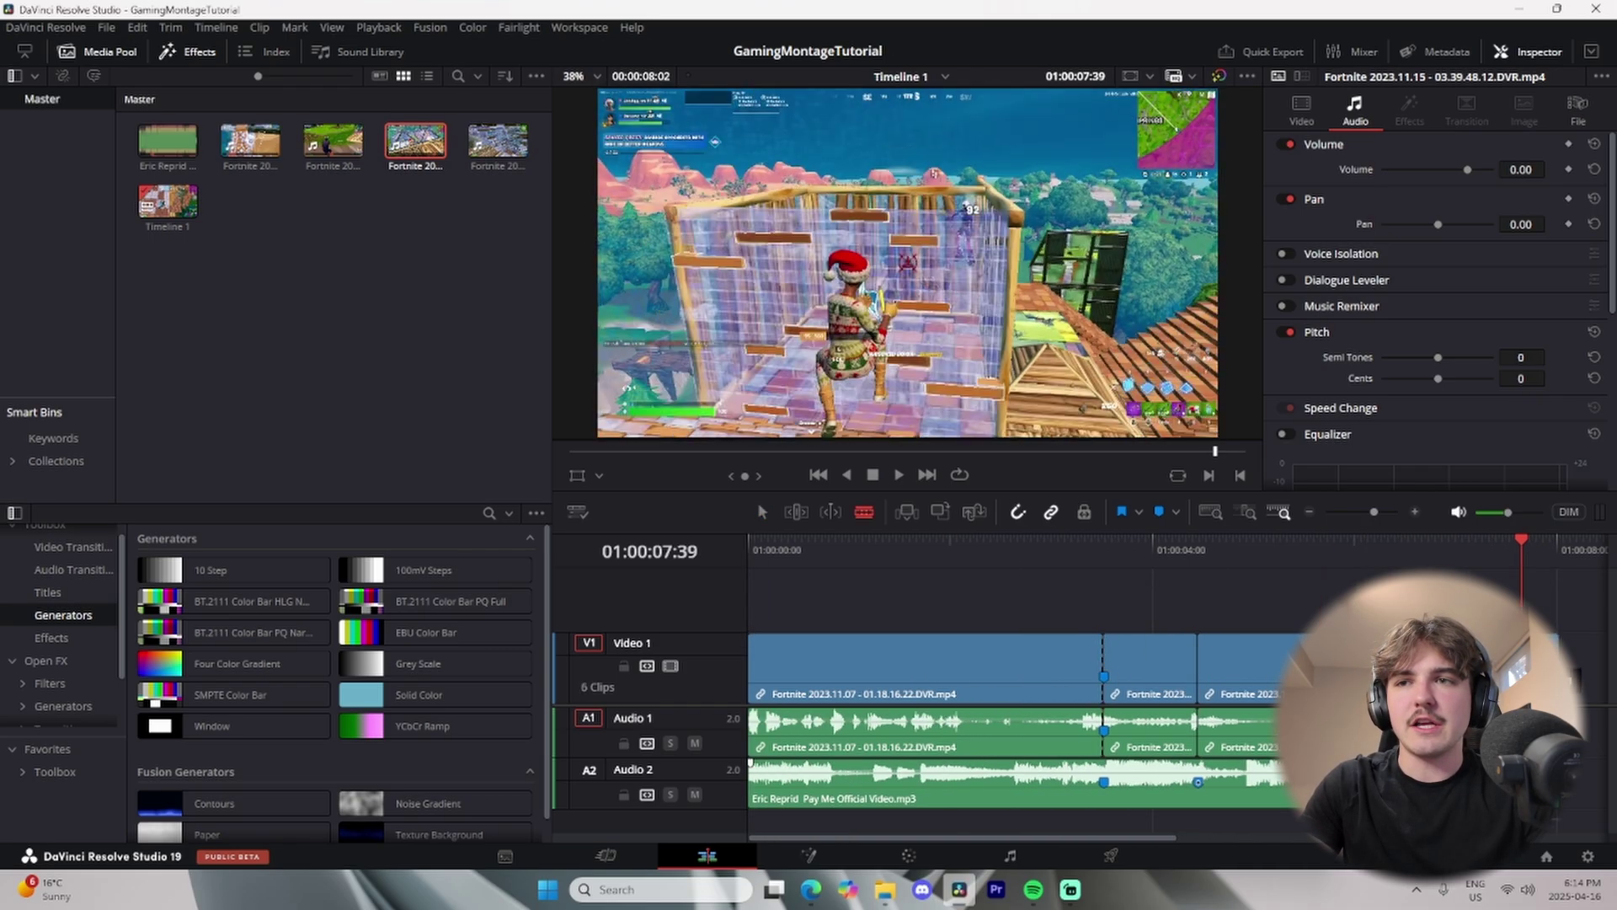
key(a)
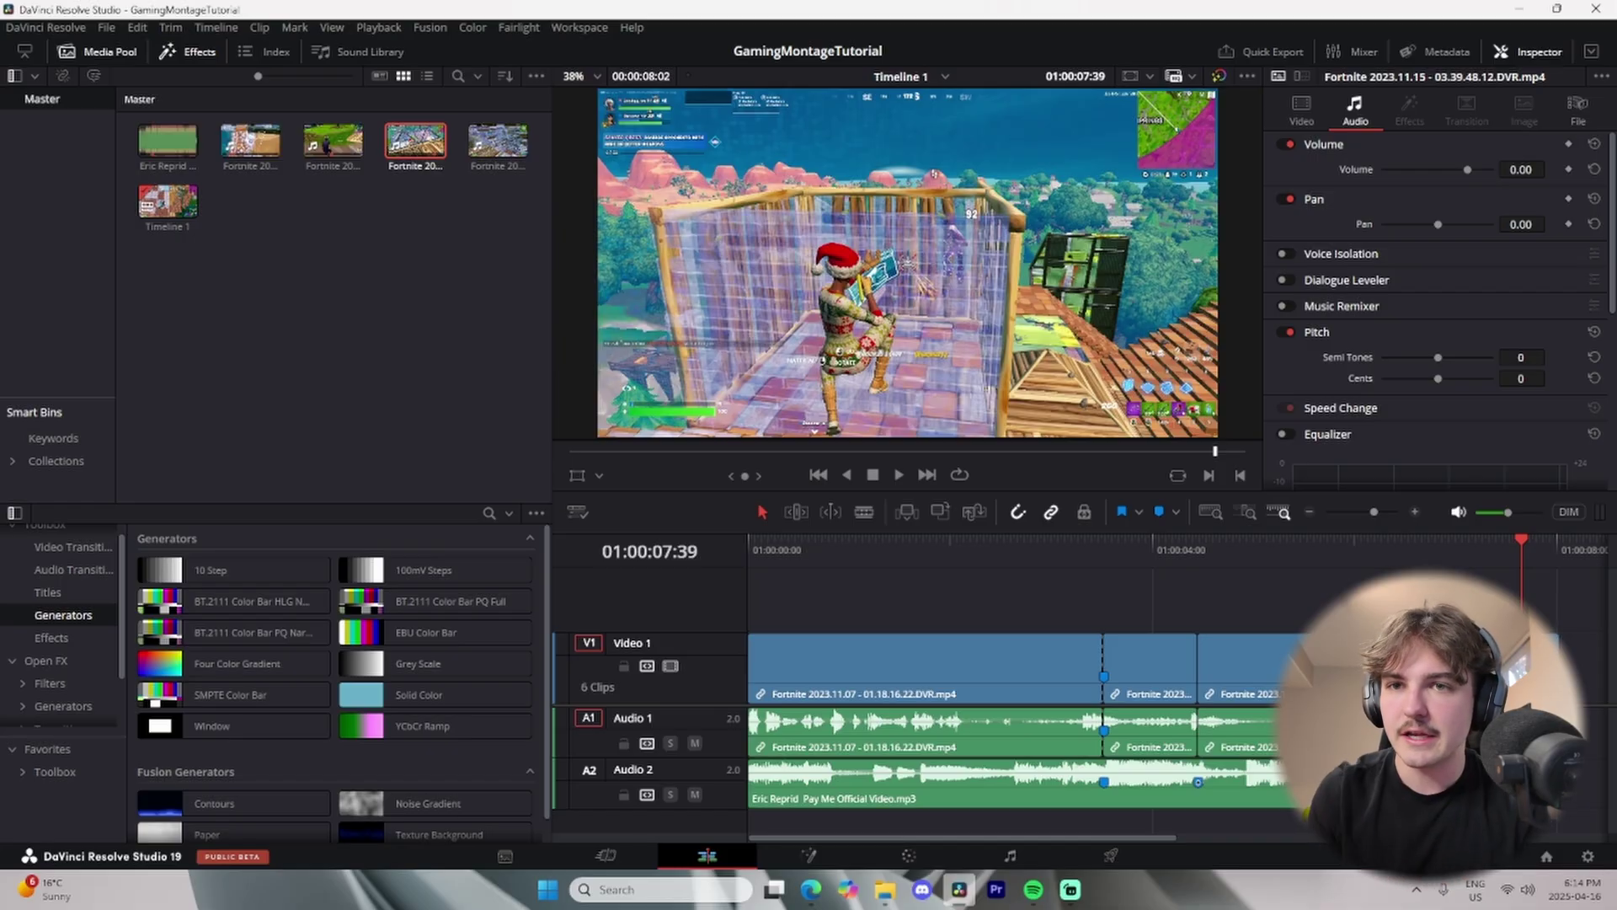
Set the speed of the first clip's segment after its marker at 01:00:03:31 to 75%.
click(1068, 545)
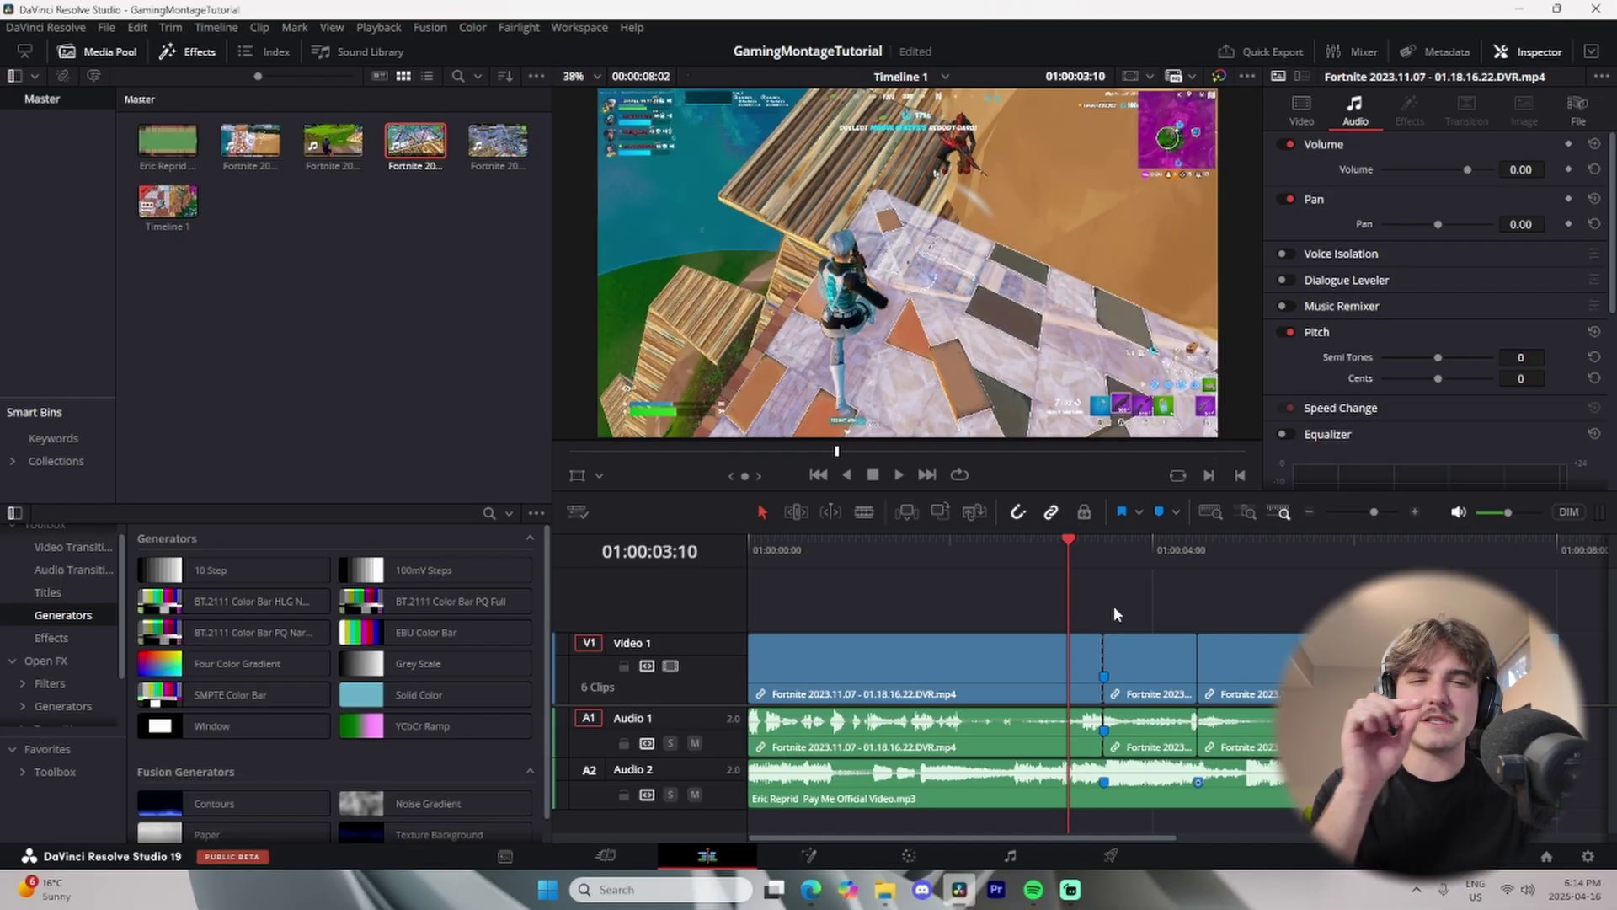
click(1113, 613)
right_click(1151, 669)
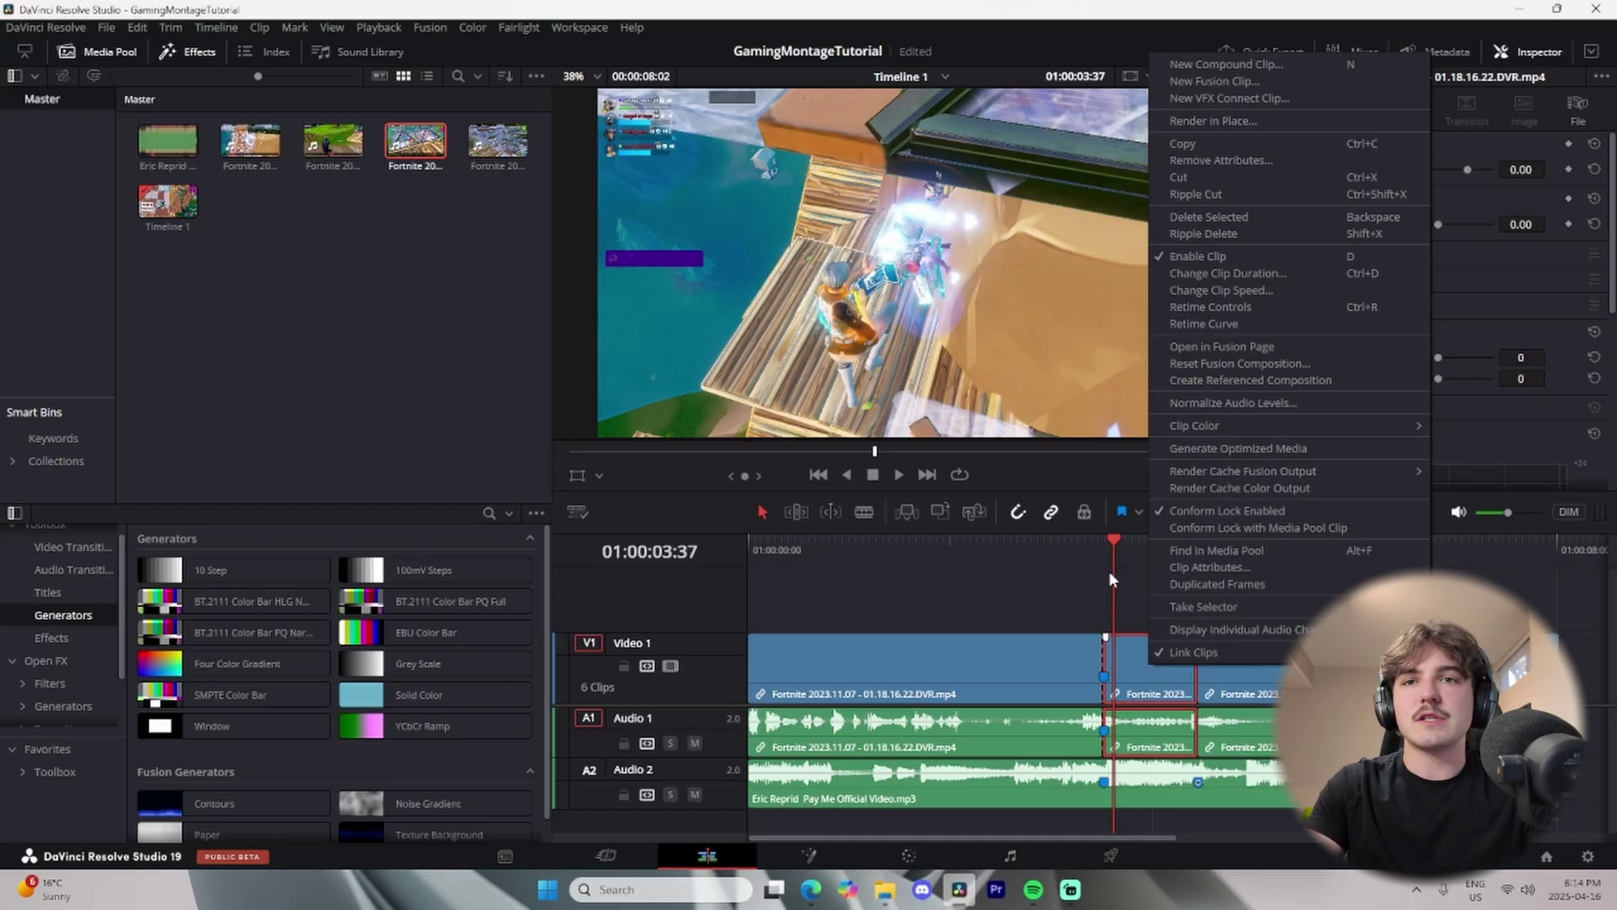
click(1111, 571)
key(Up)
right_click(1143, 645)
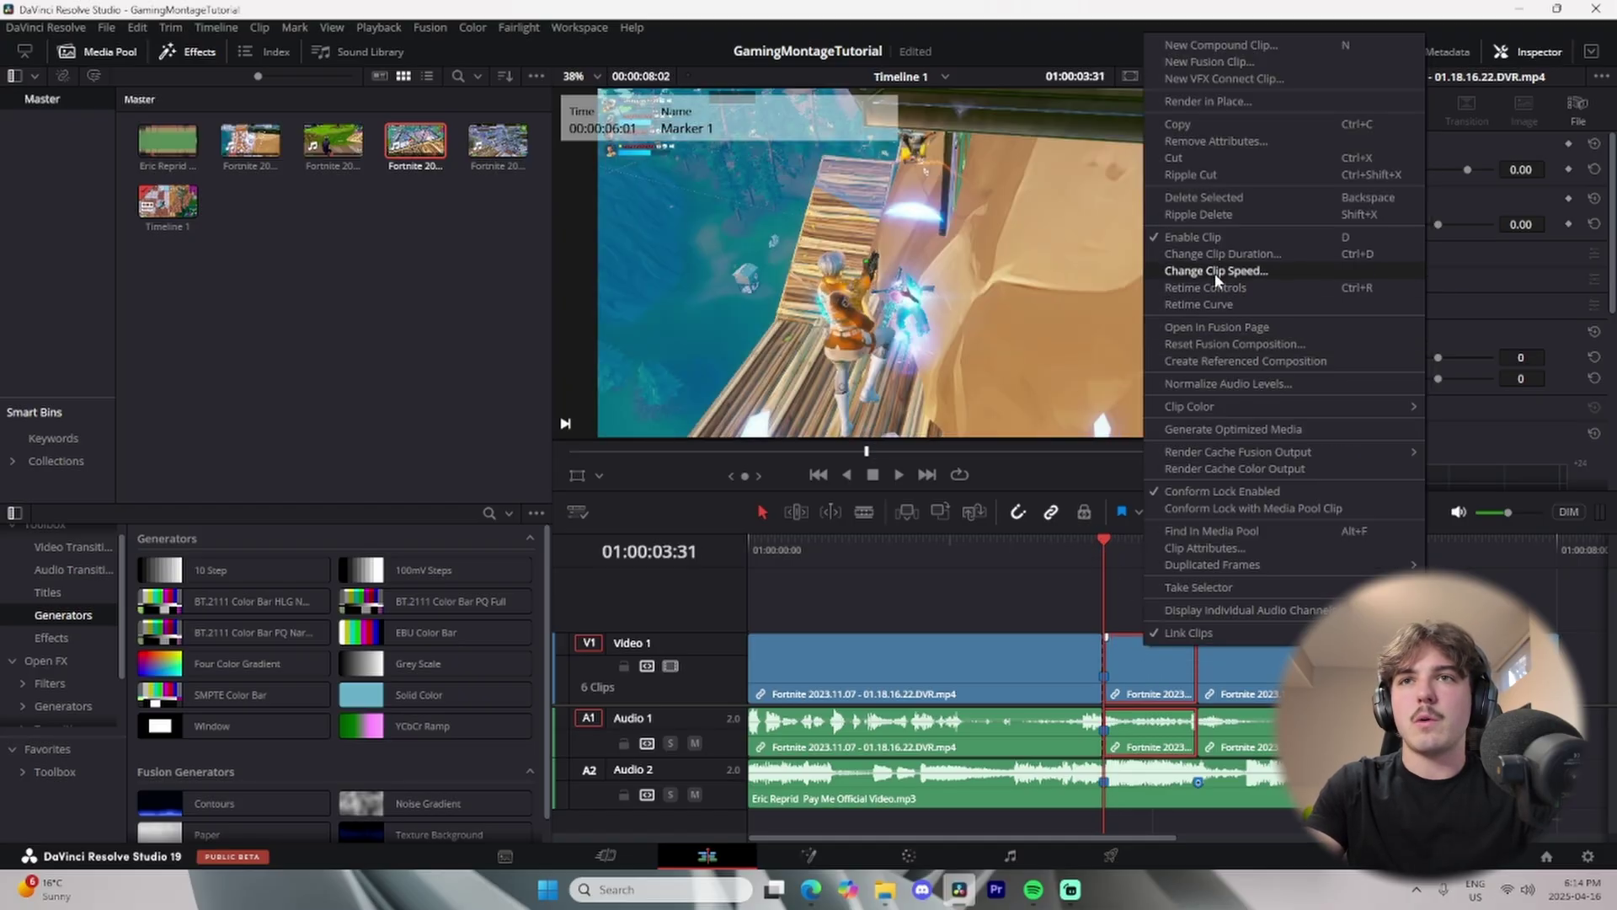
click(1216, 272)
click(1118, 421)
text(75)
key(Return)
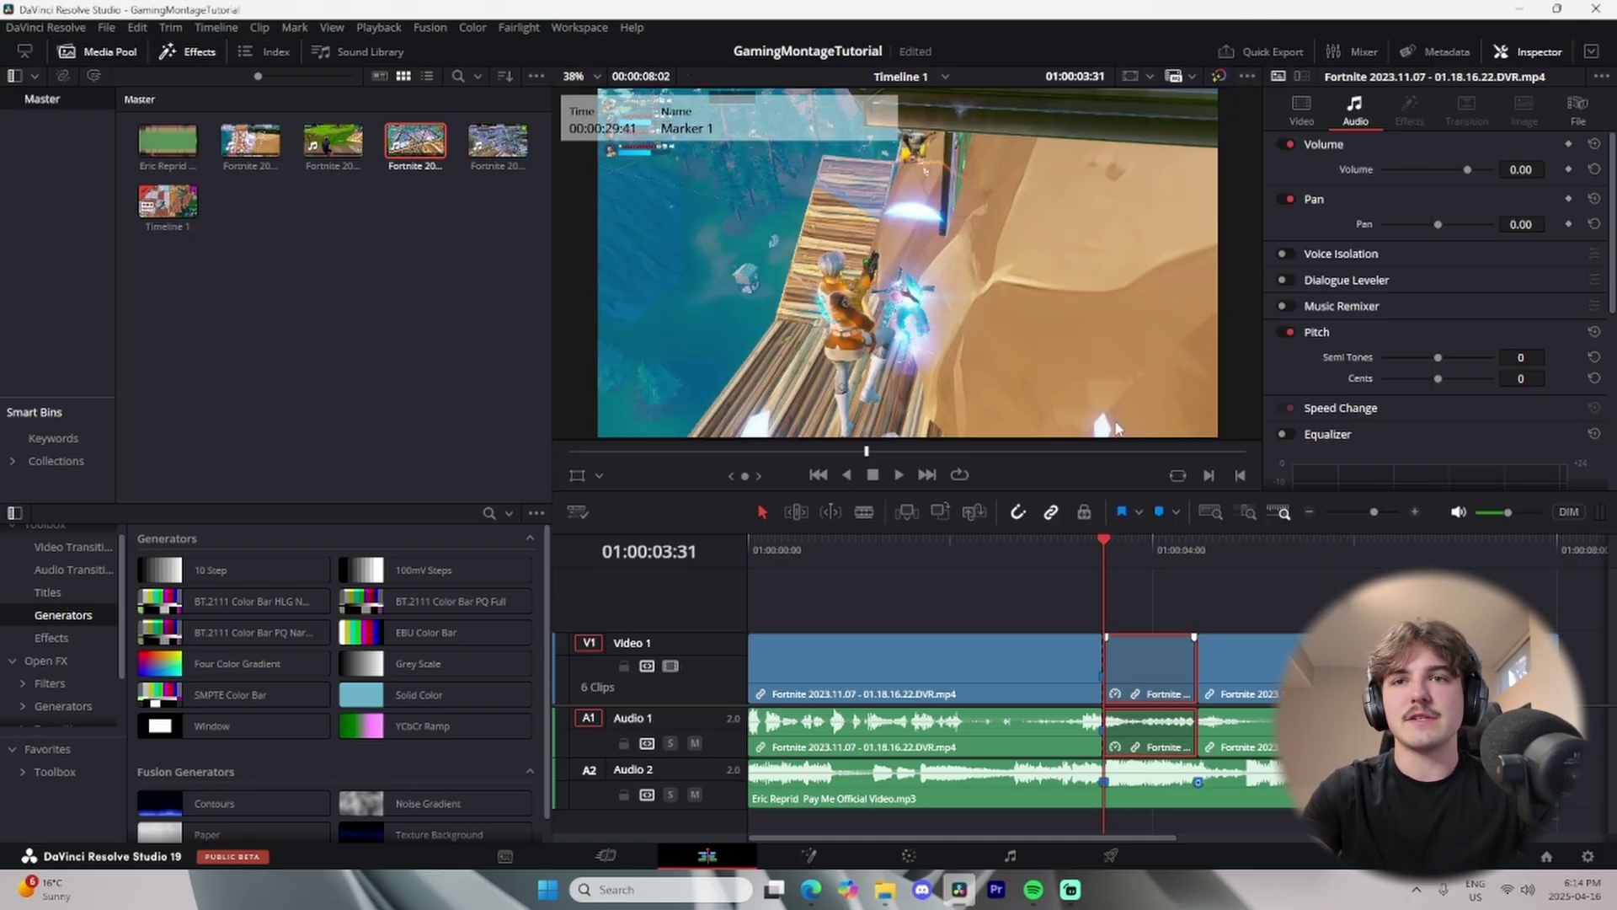
Set the speed of the second clip's segment after its marker at 01:00:05:50 to 75% and play it back.
key(space)
key(space)
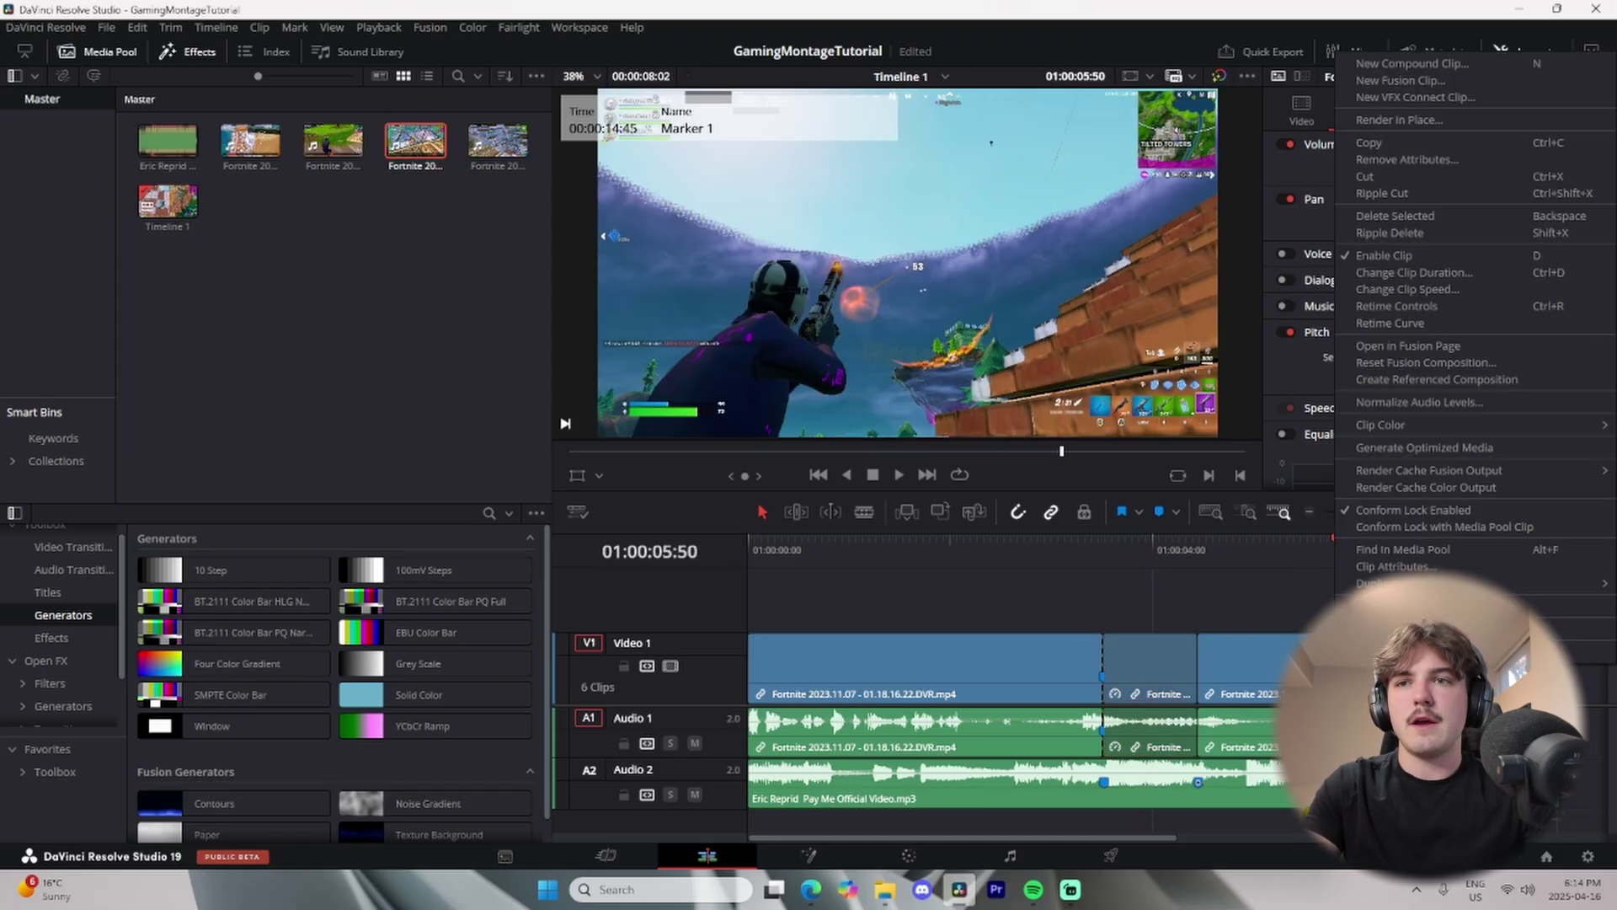
click(1381, 302)
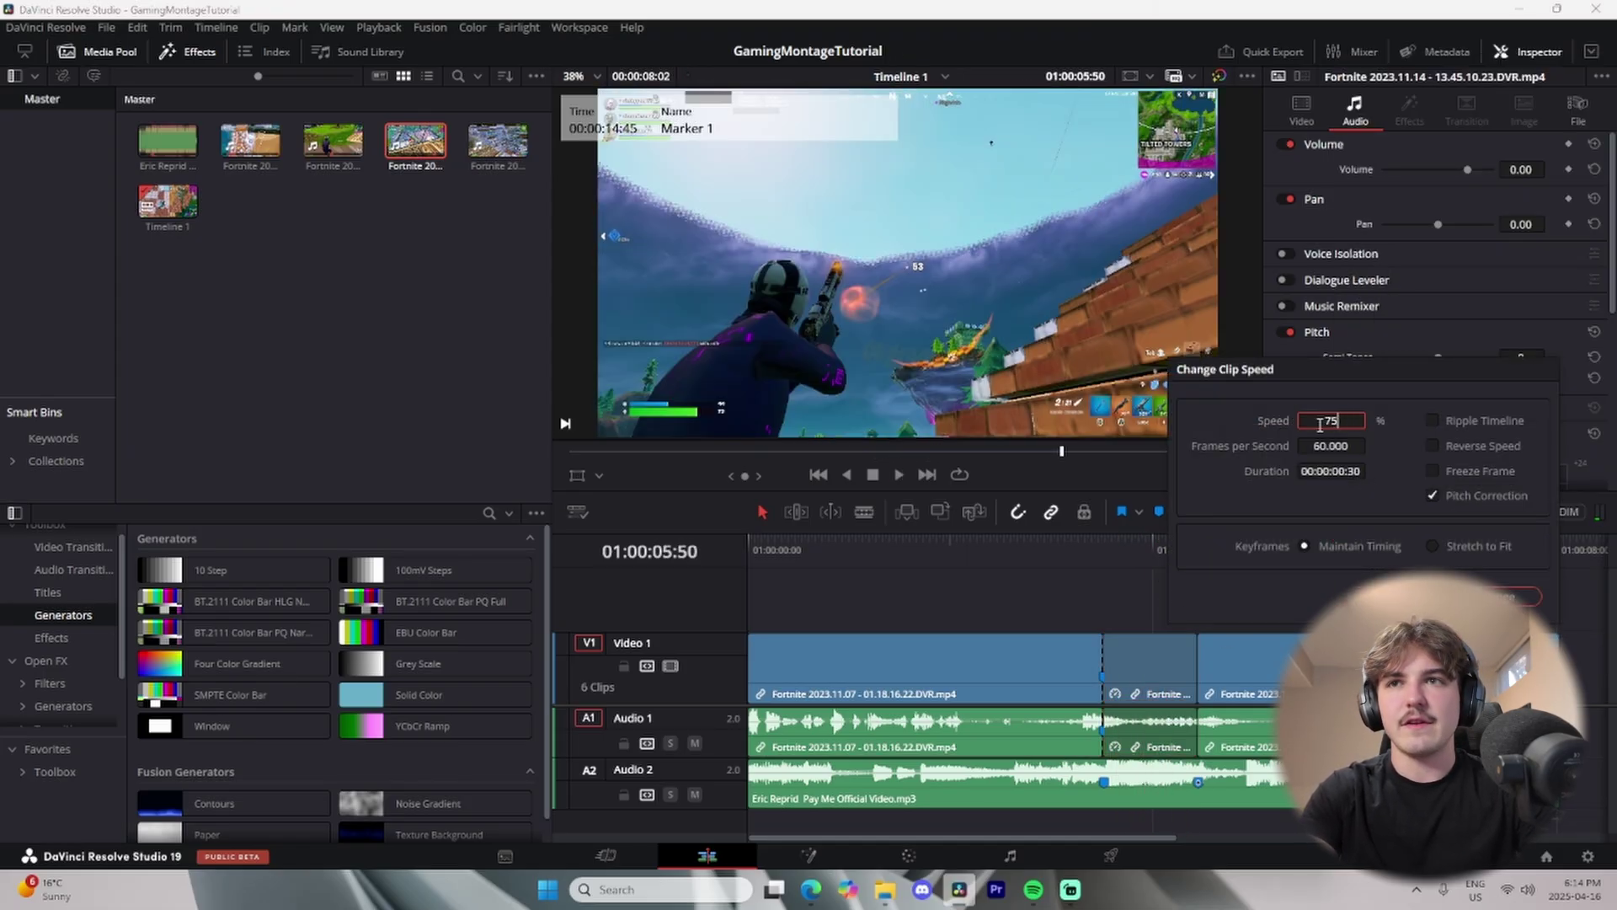
key(Return)
key(space)
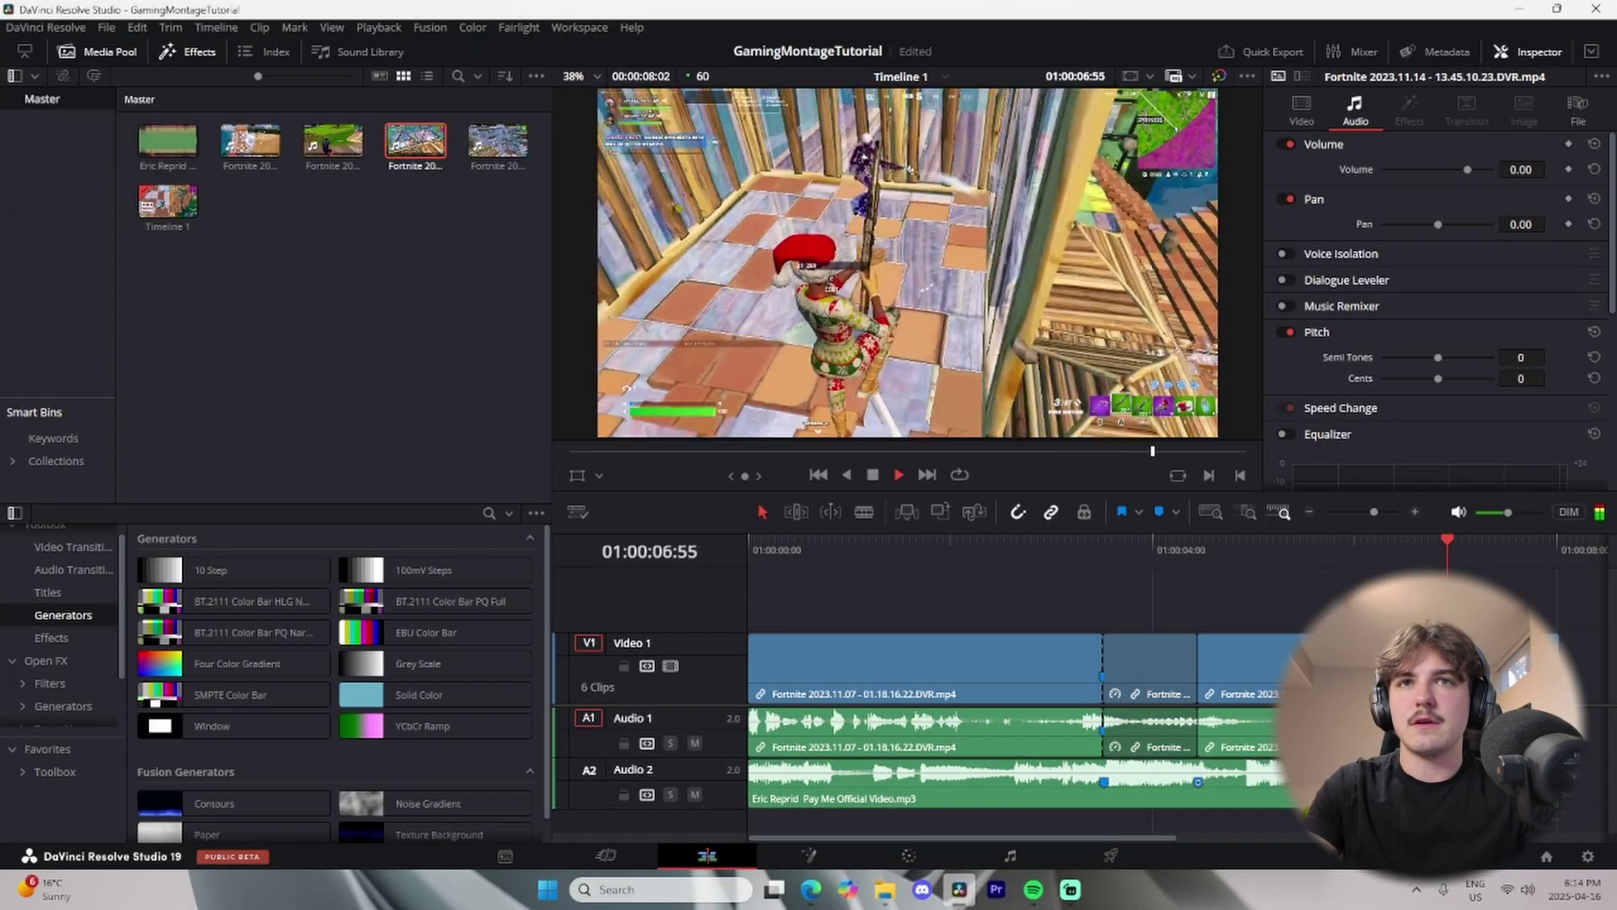
key(space)
Undo the speed changes on the segments after the clip markers.
click(1351, 546)
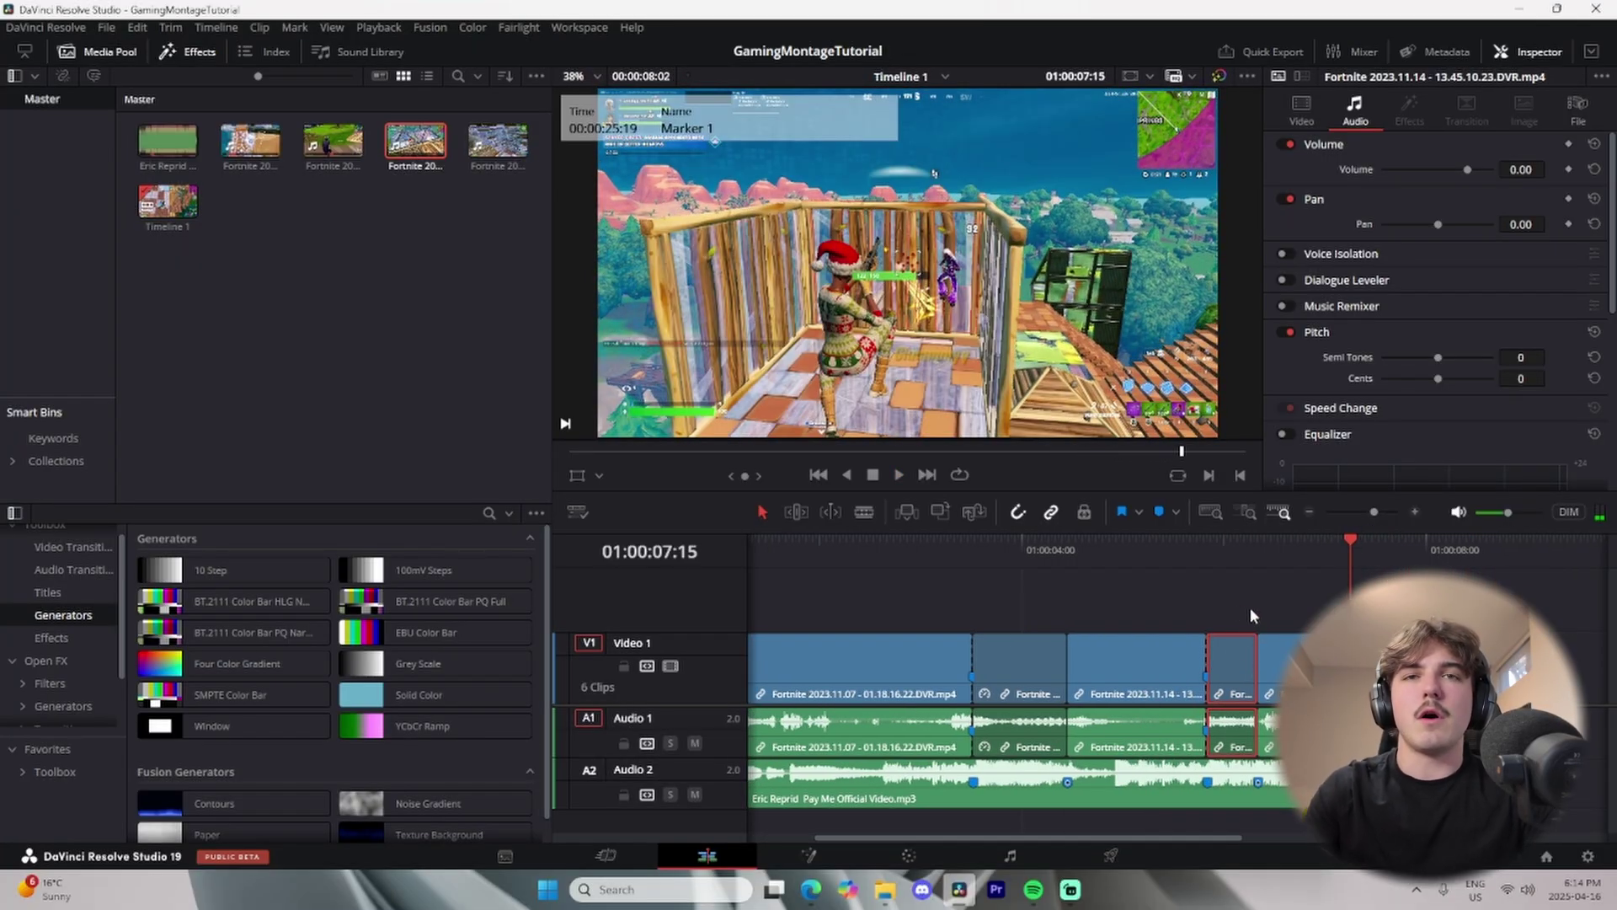
key(ctrl+z)
key(ctrl+z)
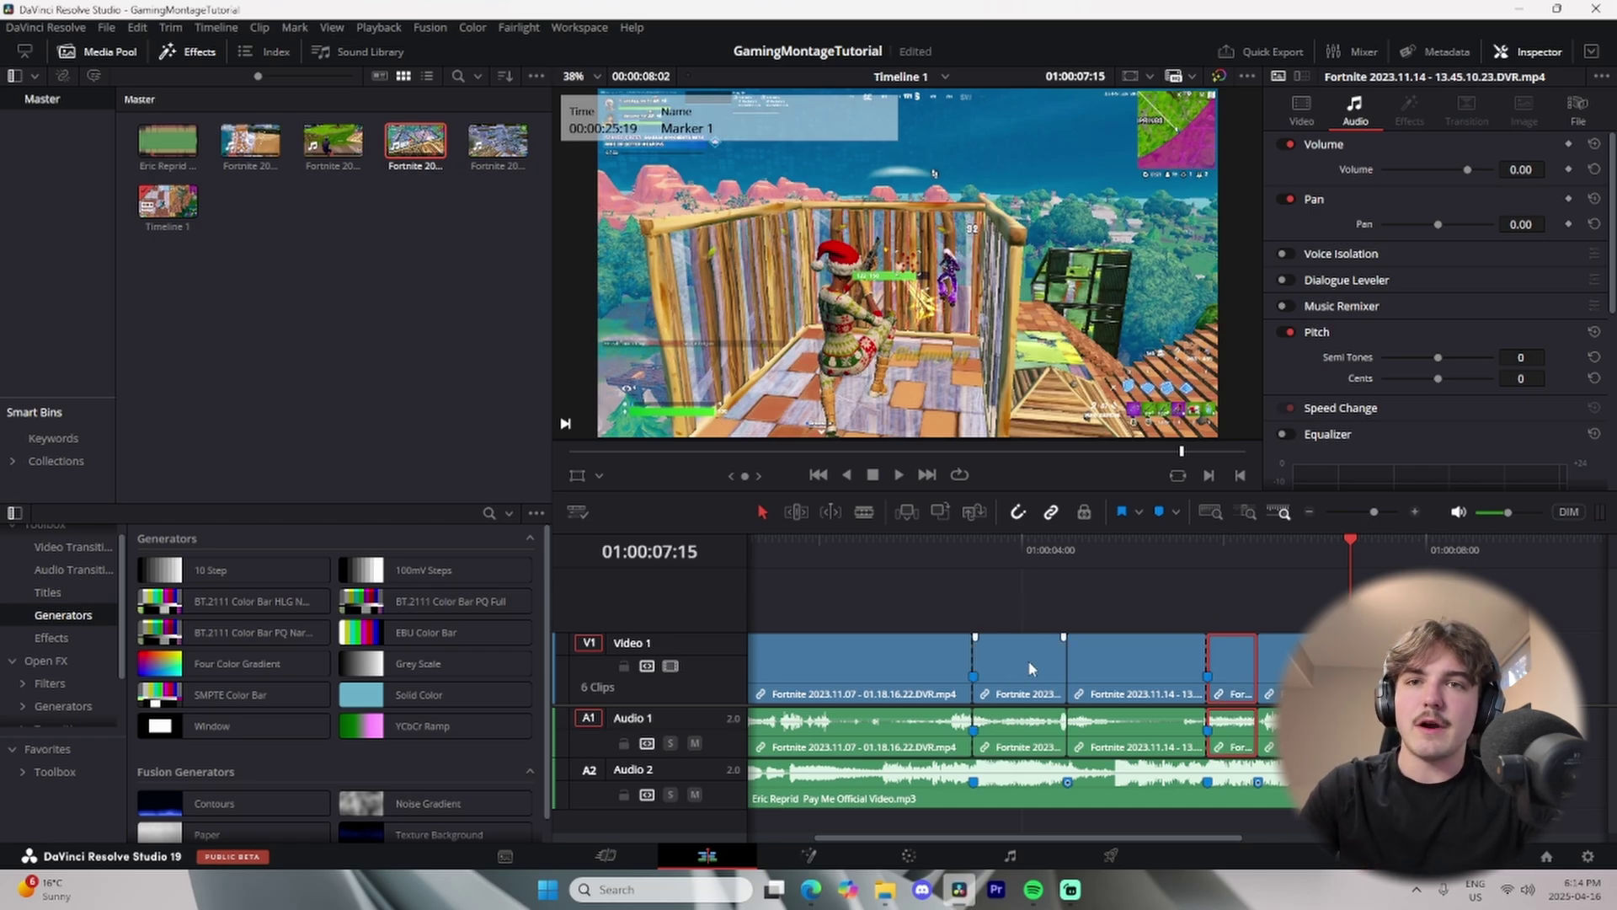
click(969, 599)
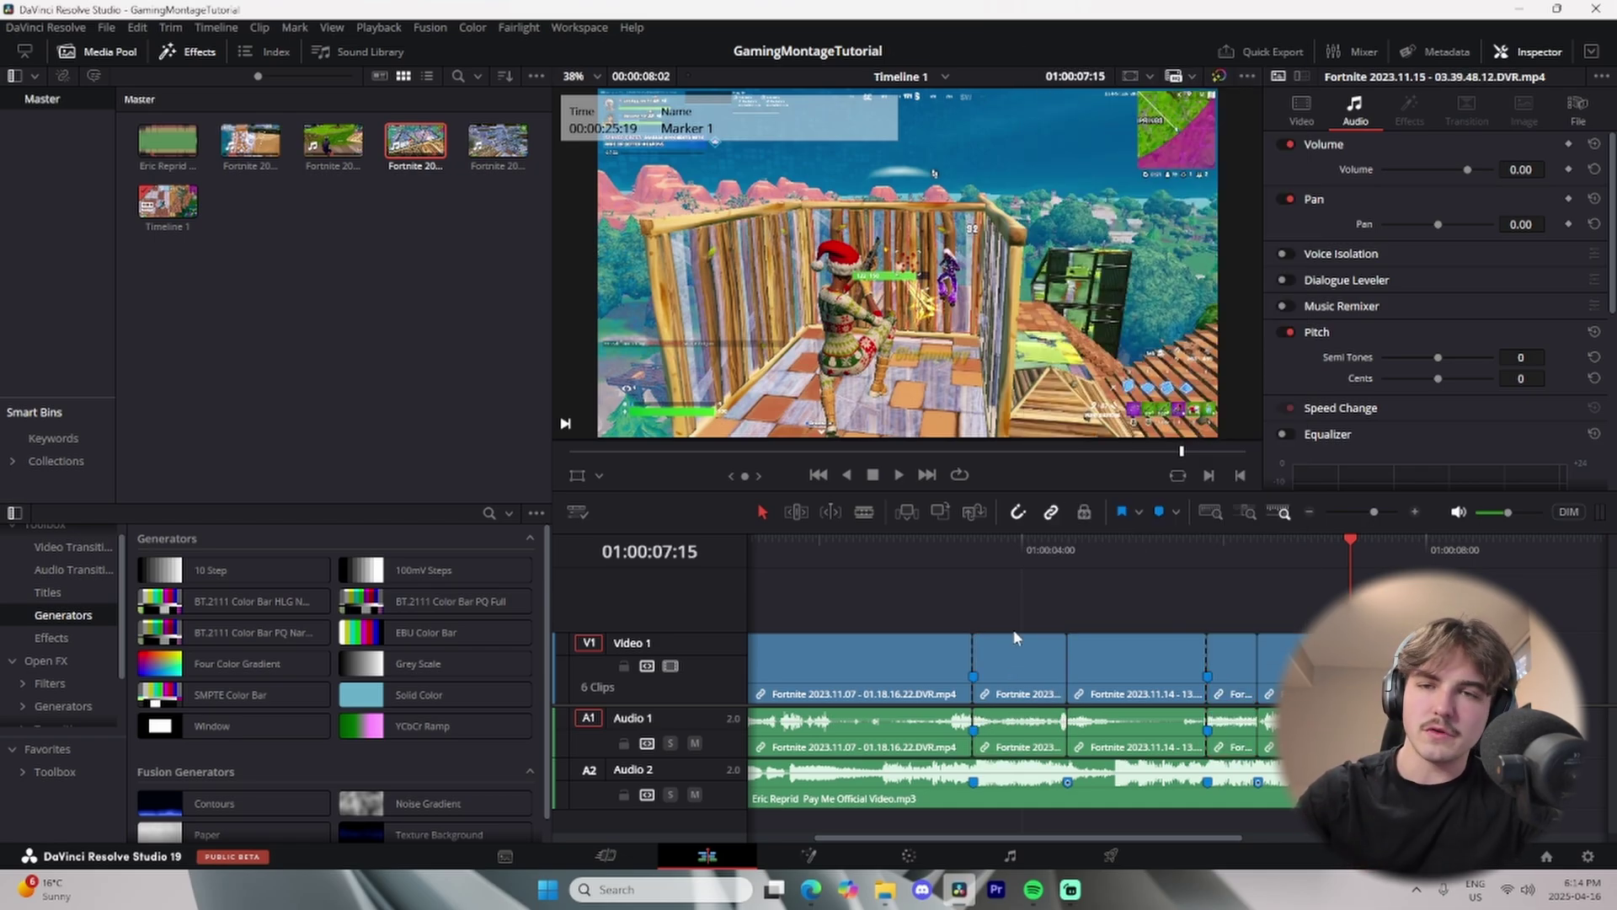
Unlink the audio from the video on the segments after the markers in the first and second gameplay clips.
click(1007, 665)
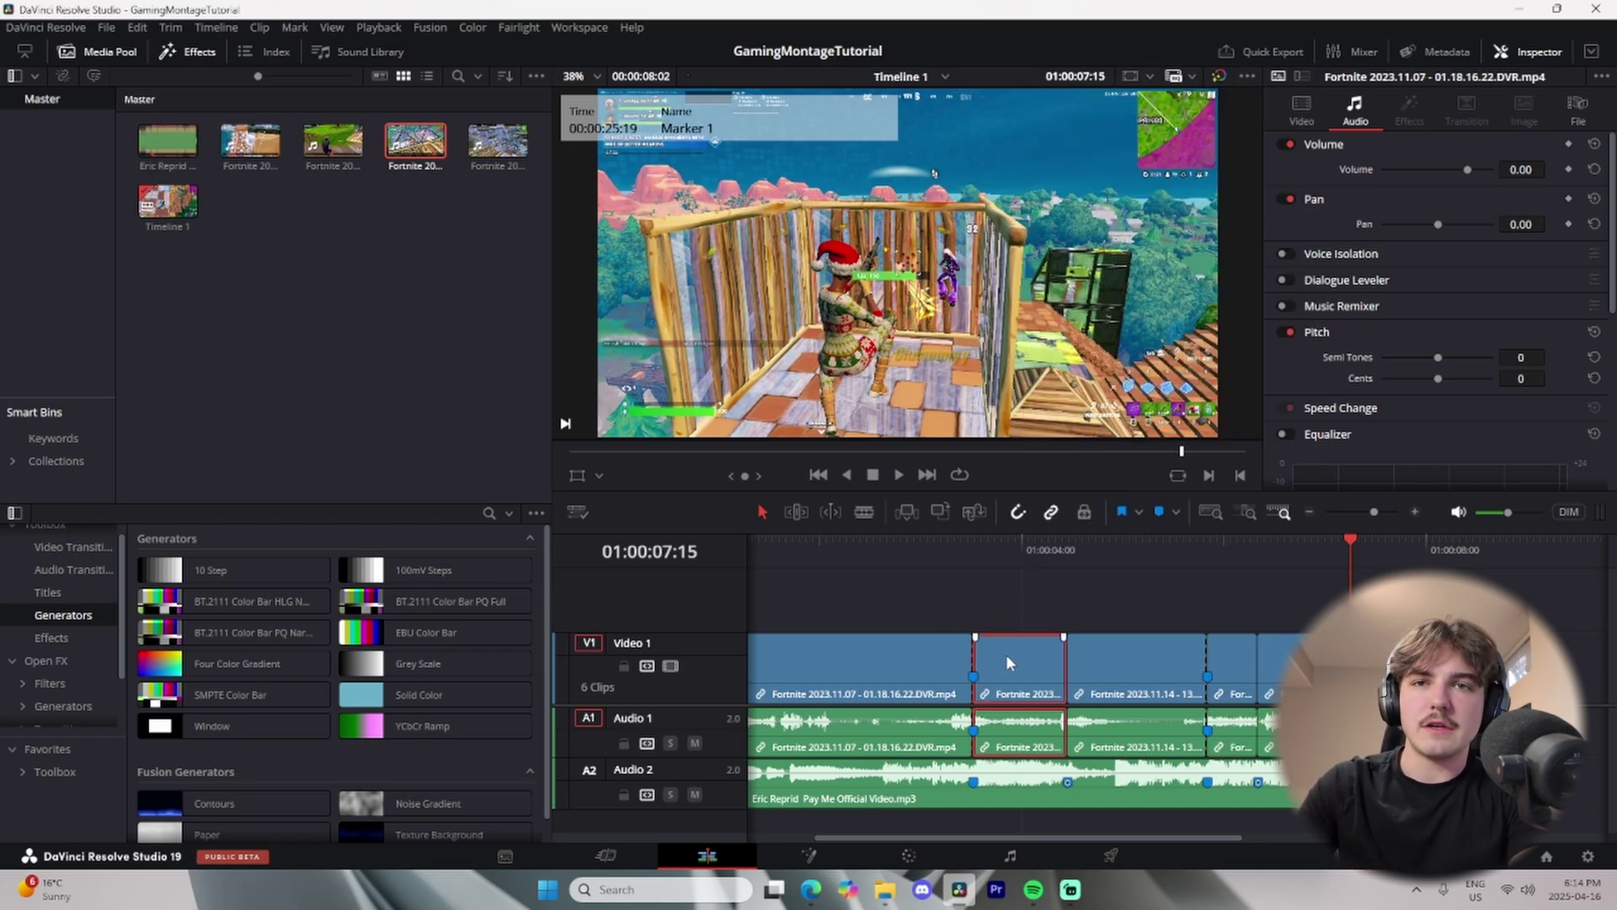
right_click(999, 656)
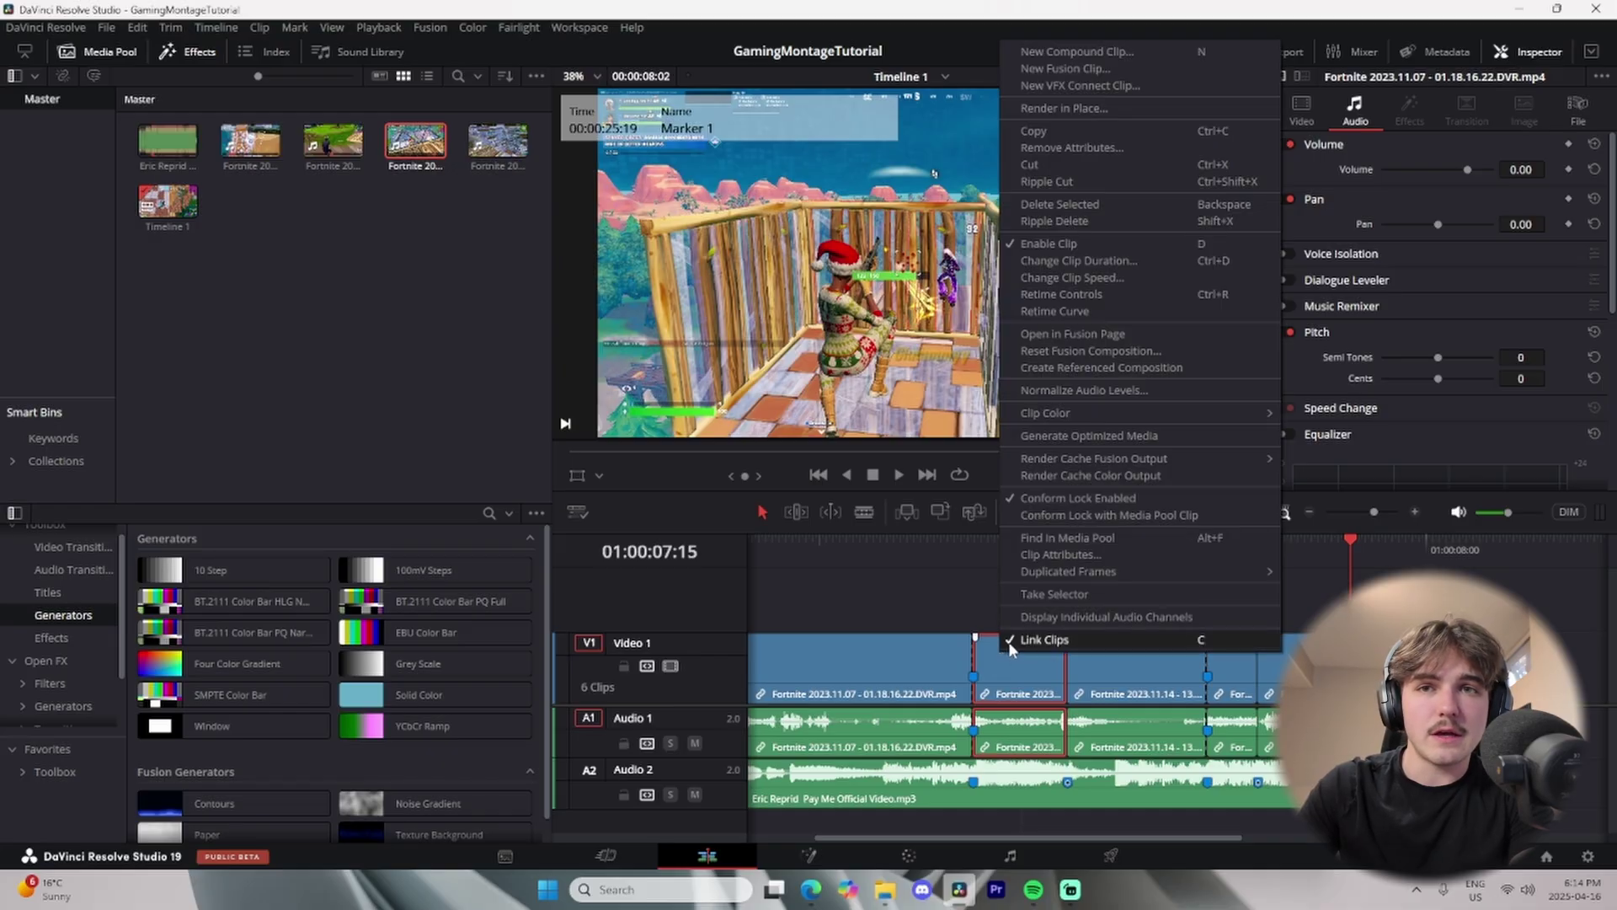
click(999, 647)
right_click(1011, 670)
click(1027, 639)
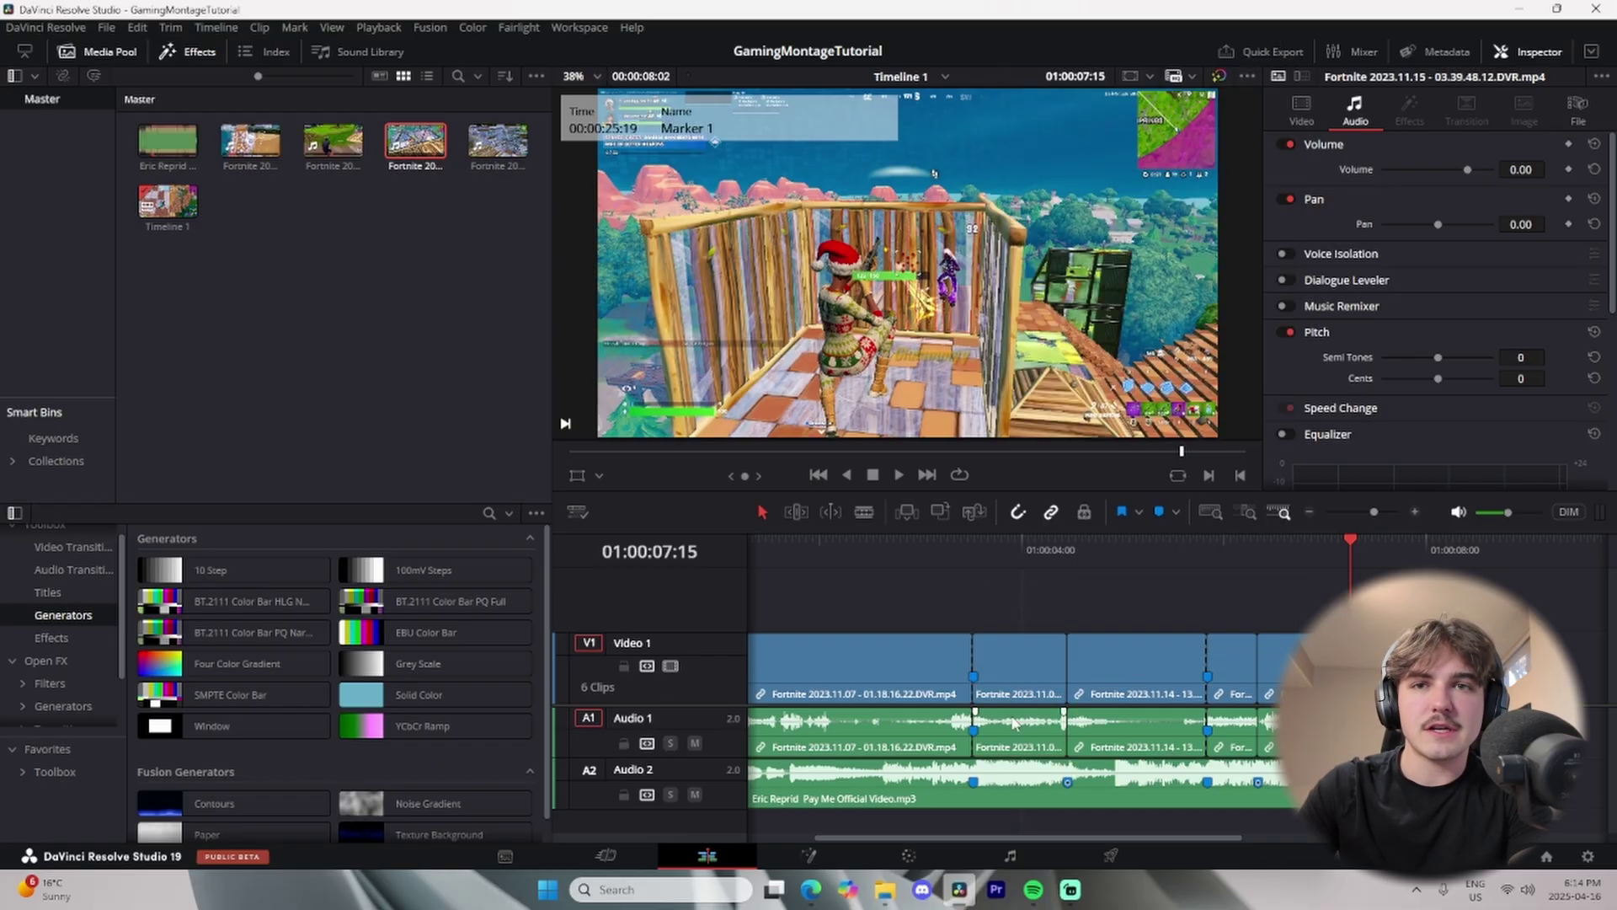
right_click(1242, 728)
click(1249, 615)
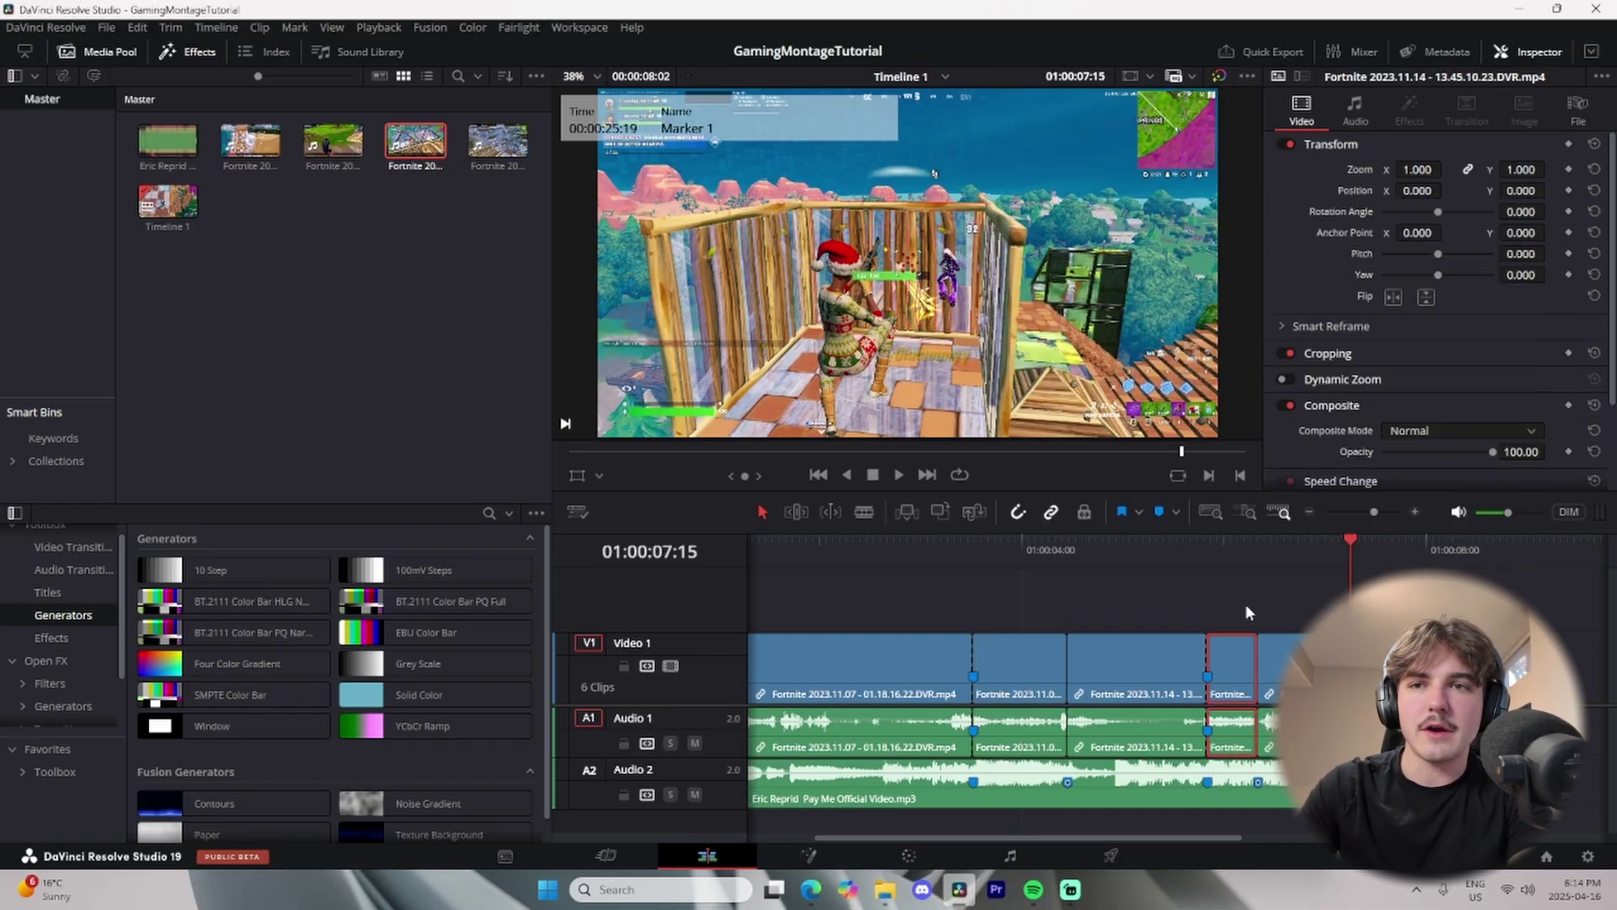
Set the speed of the first clip's video segment after its marker at 01:00:03:31 to 50%.
click(971, 549)
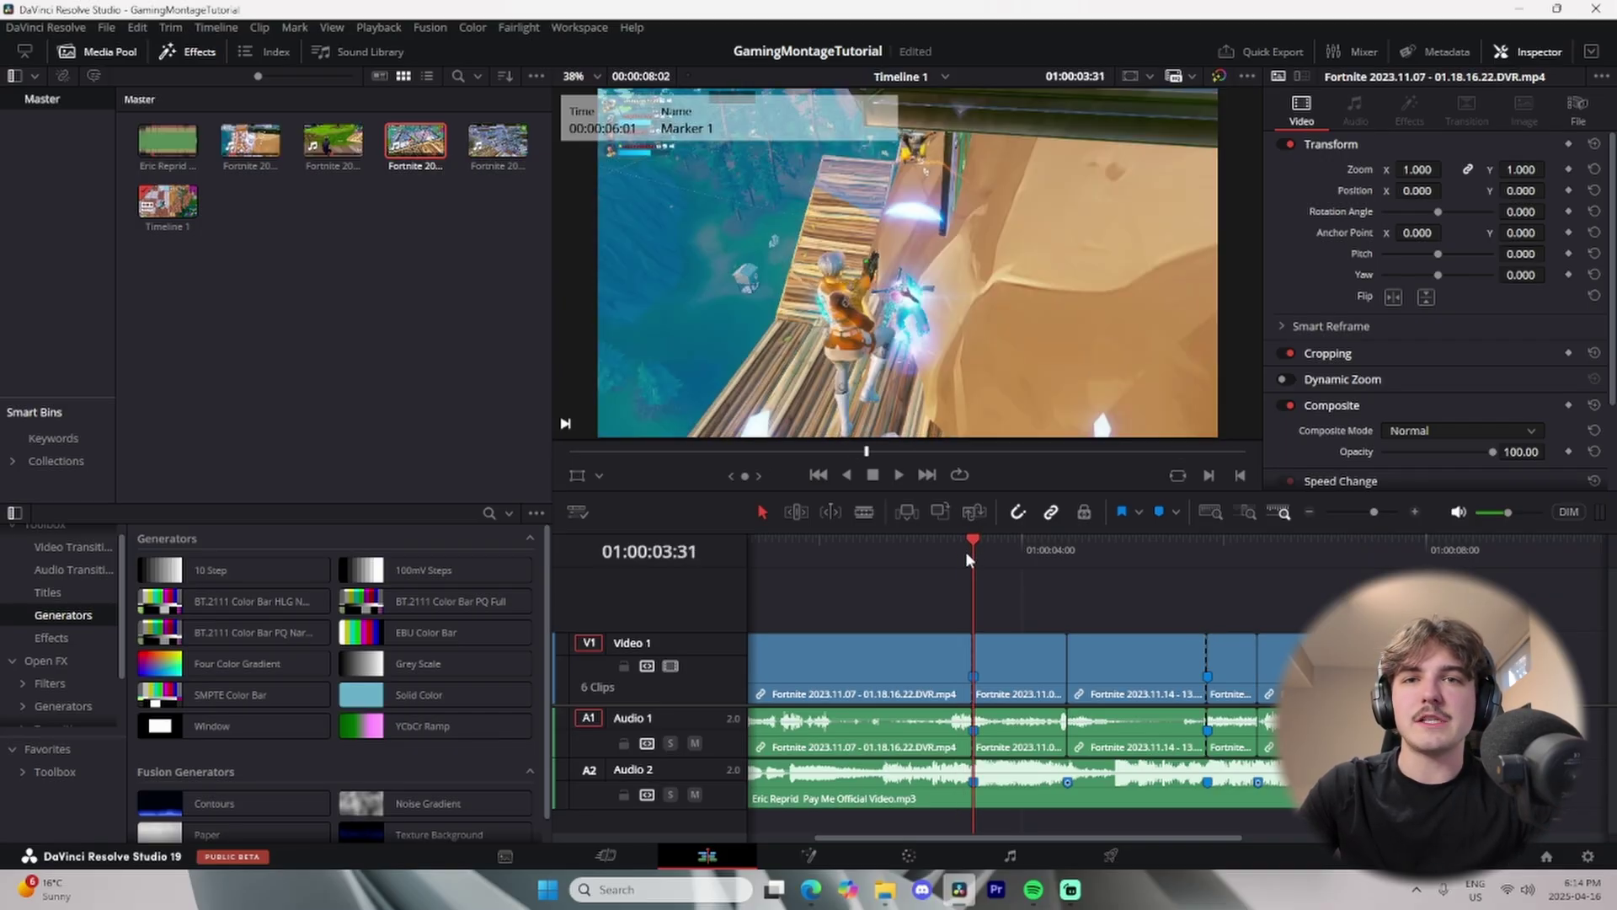
right_click(991, 664)
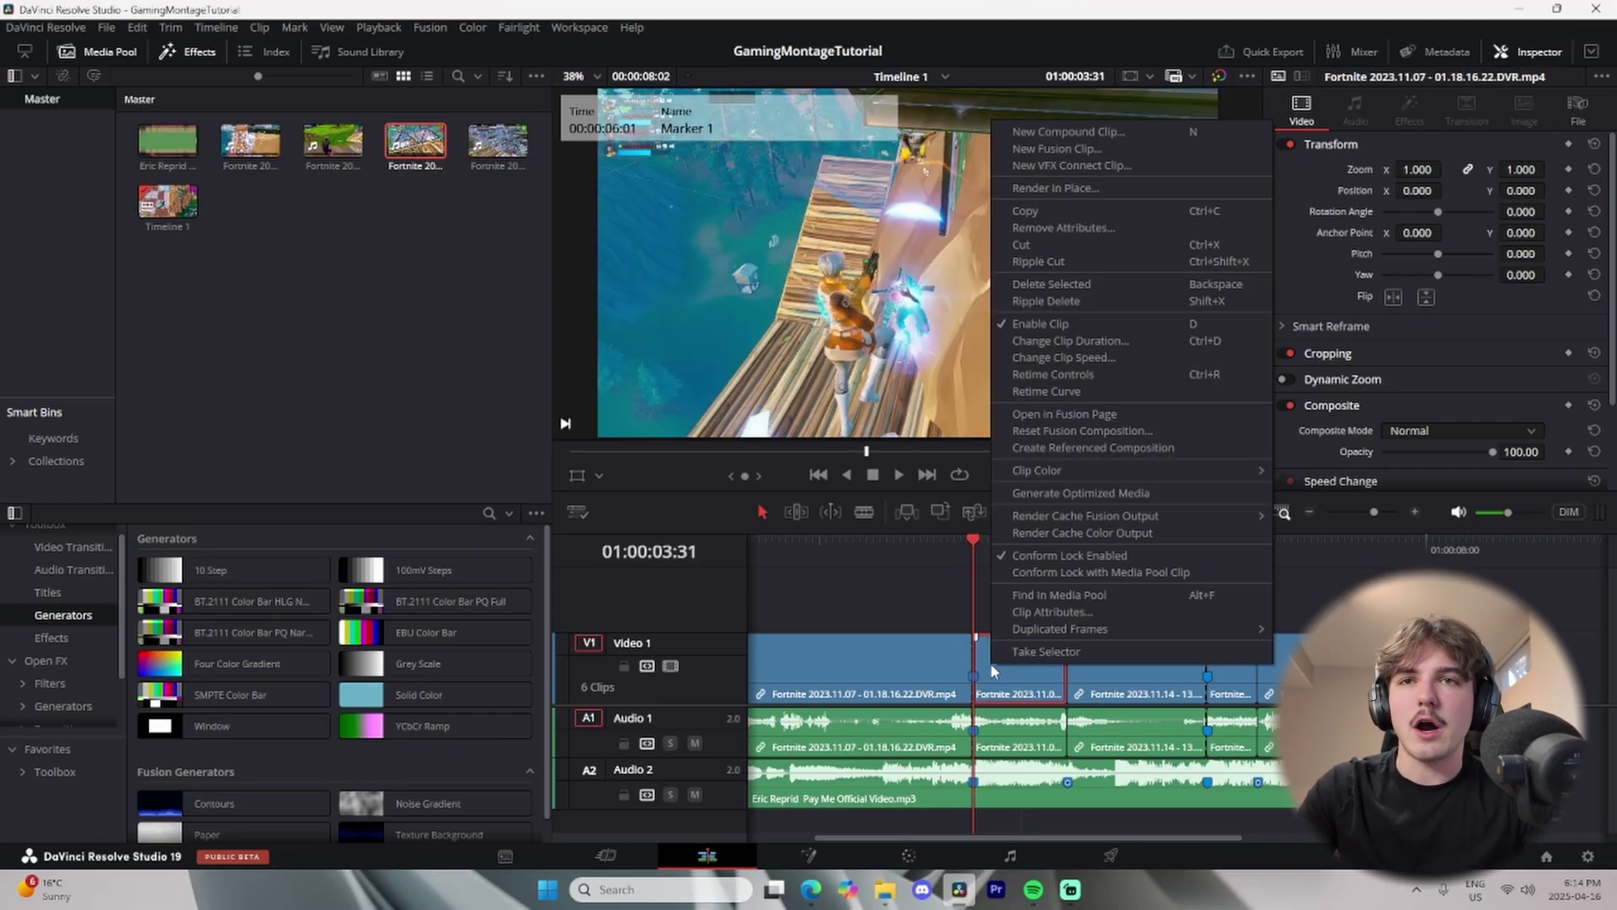
click(1050, 361)
double_click(983, 422)
text(50)
key(Return)
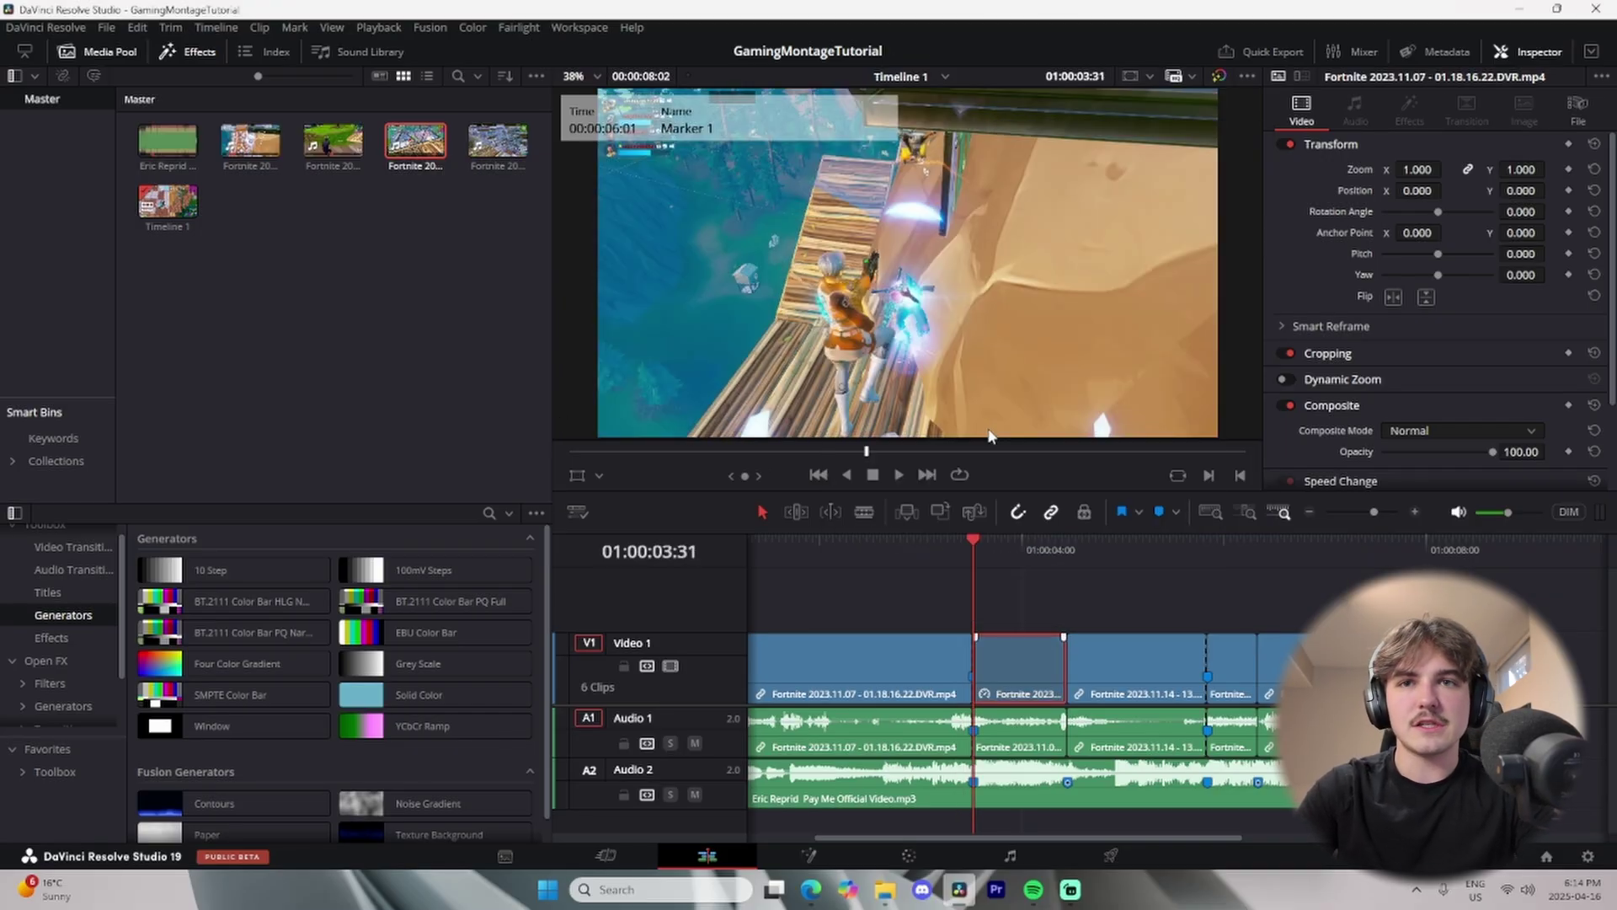
Reduce the speed of the second clip's video segment after its marker at 01:00:05:50.
click(1220, 547)
right_click(1226, 642)
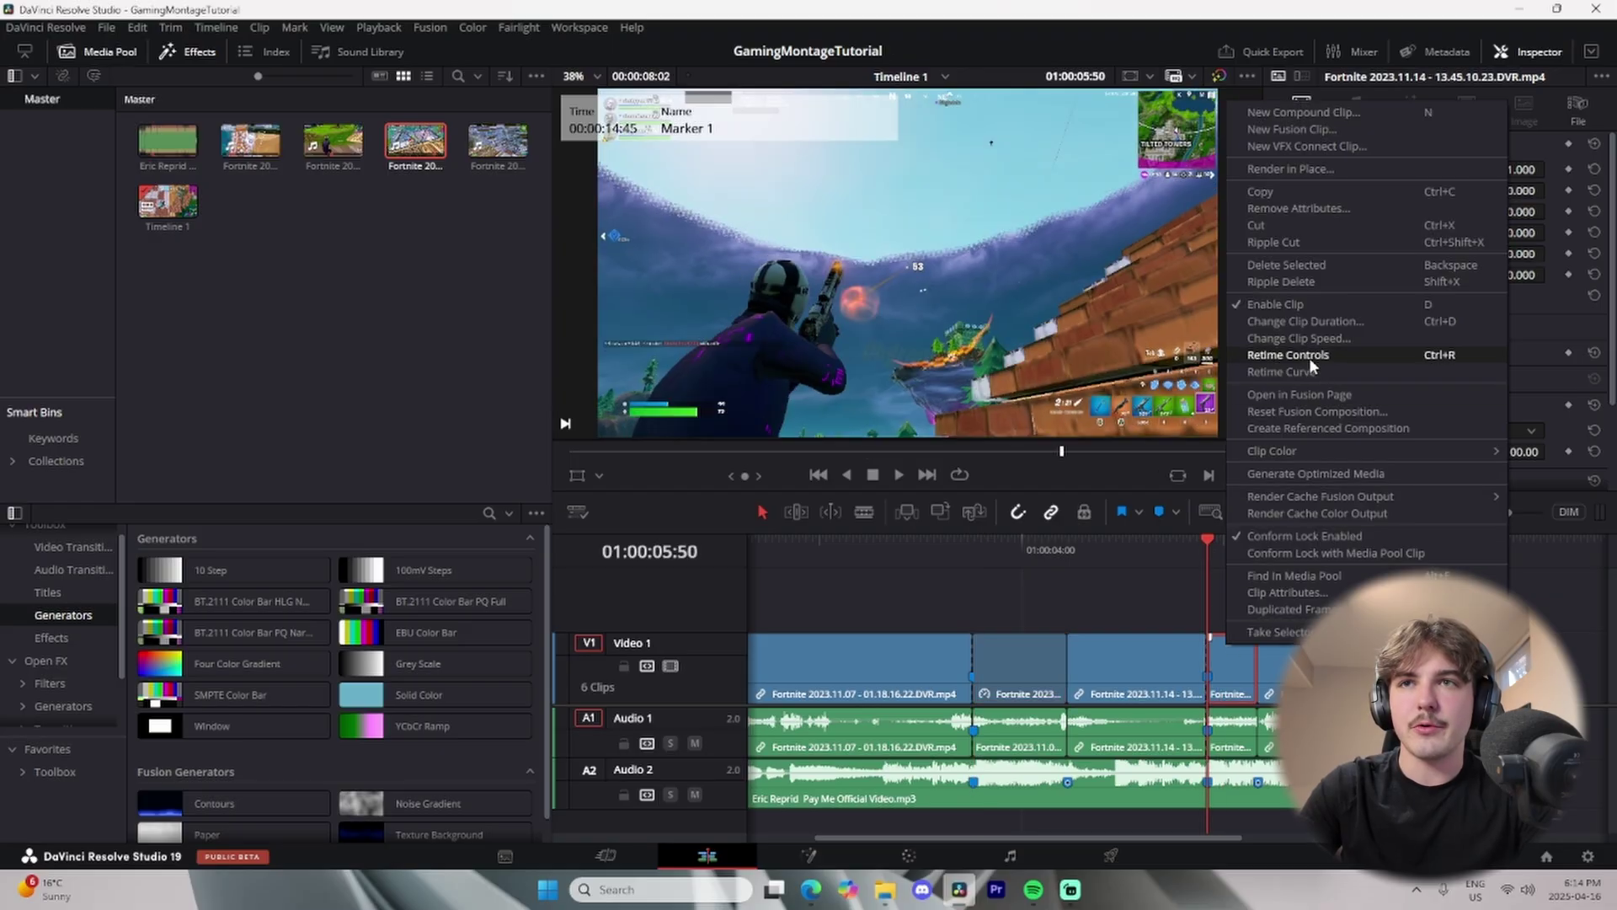
click(1298, 340)
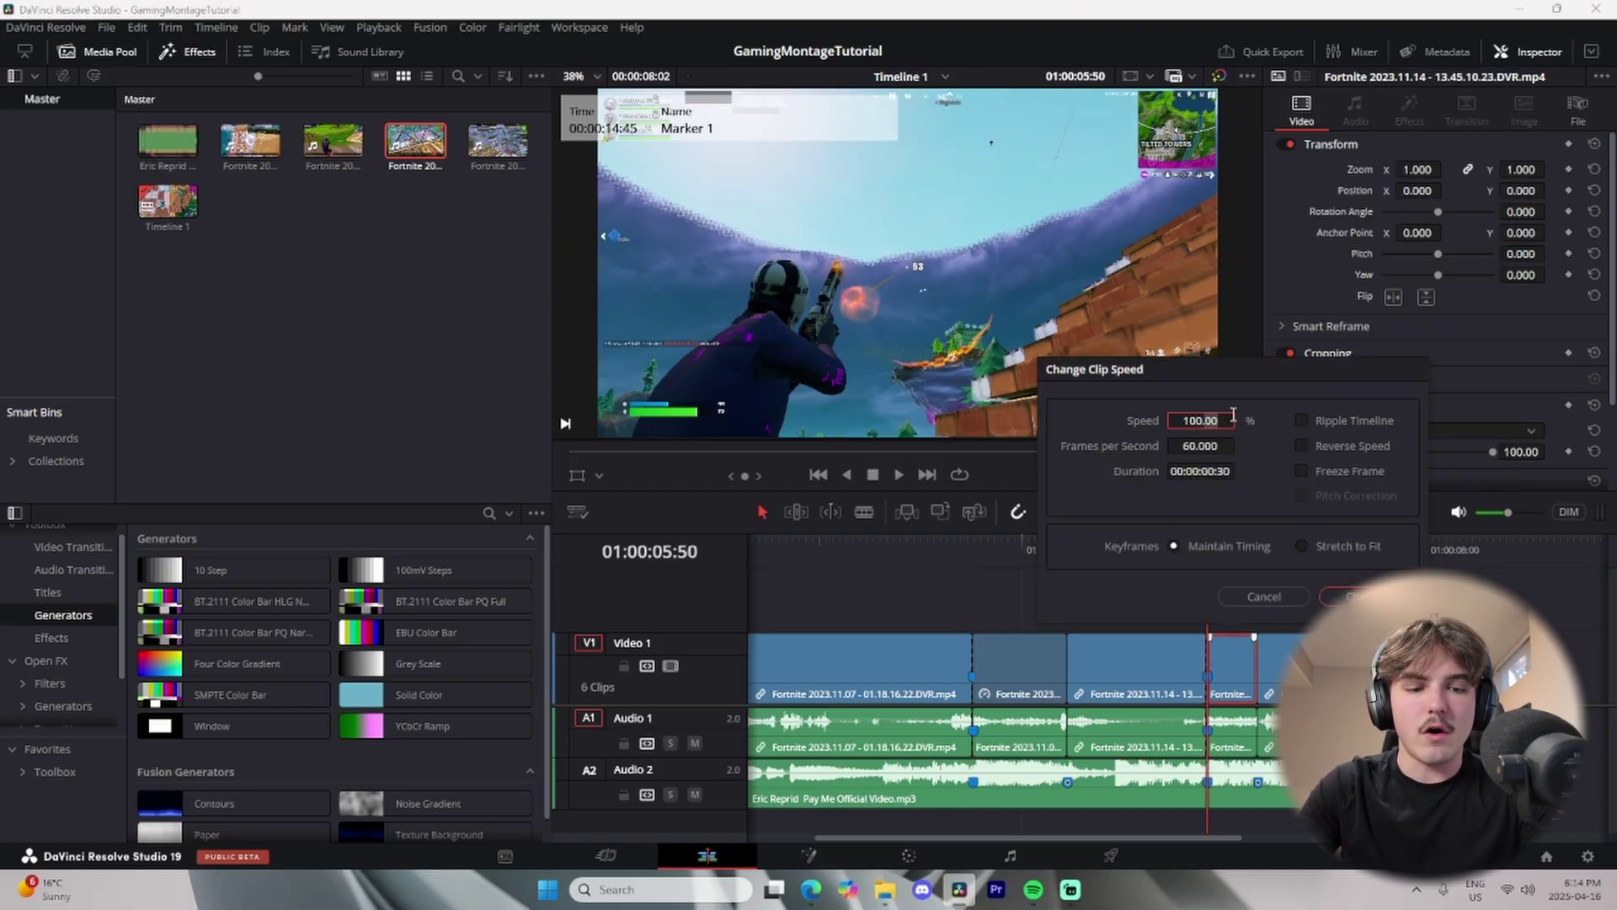
key(BackSpace)
key(BackSpace)
key(Return)
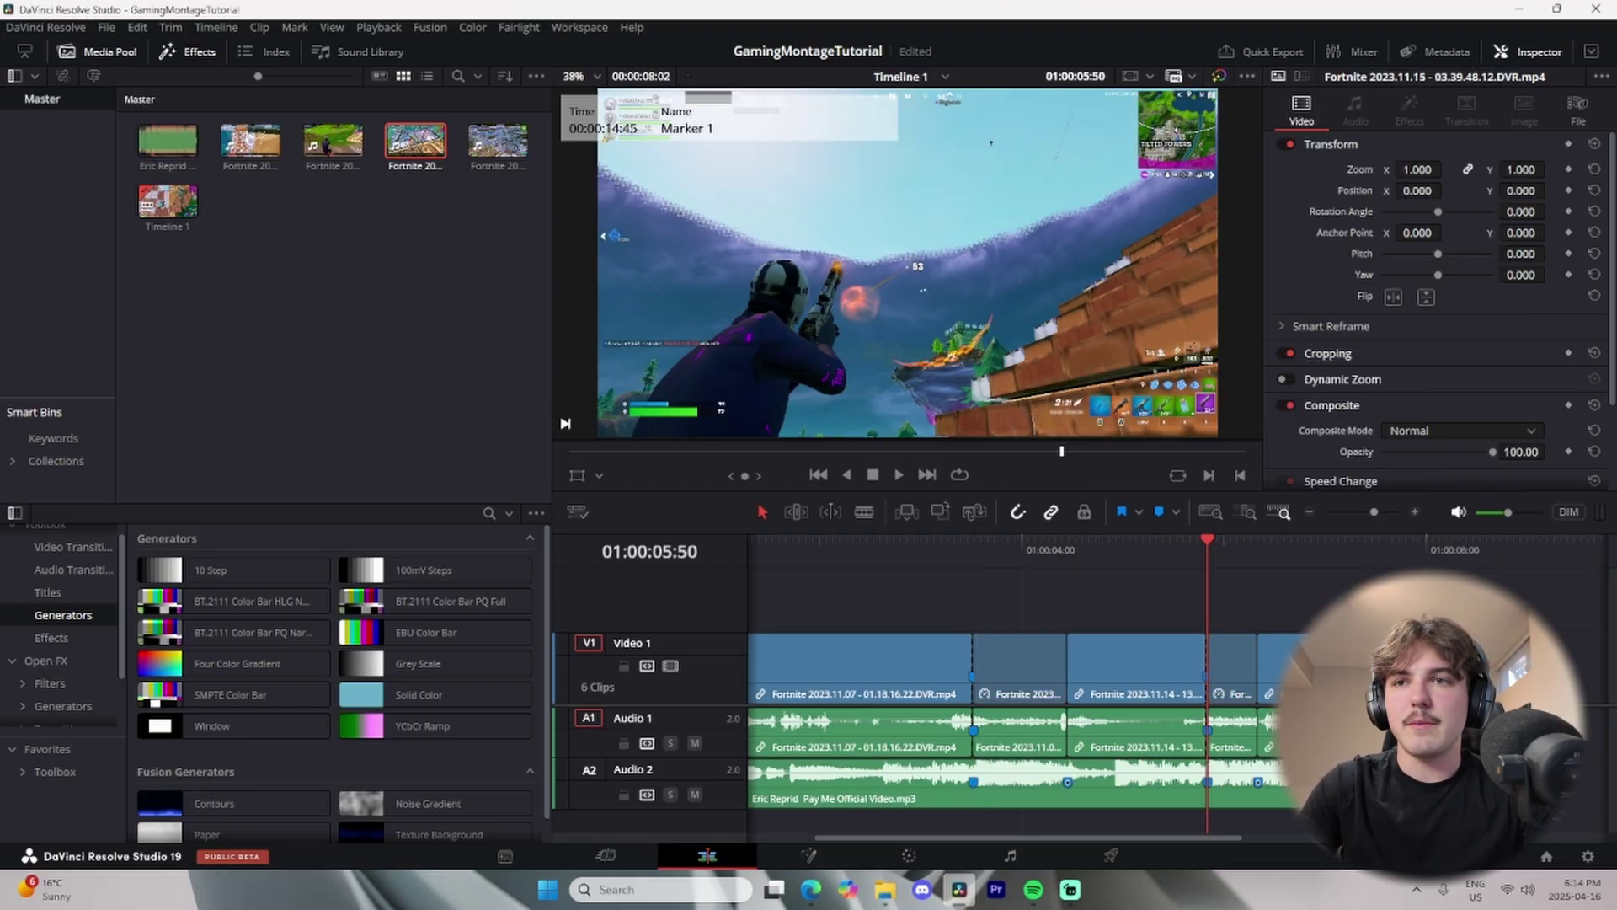
Change the speed of the third clip's video segment after its marker and play back the slowed segments.
right_click(1364, 657)
click(1385, 371)
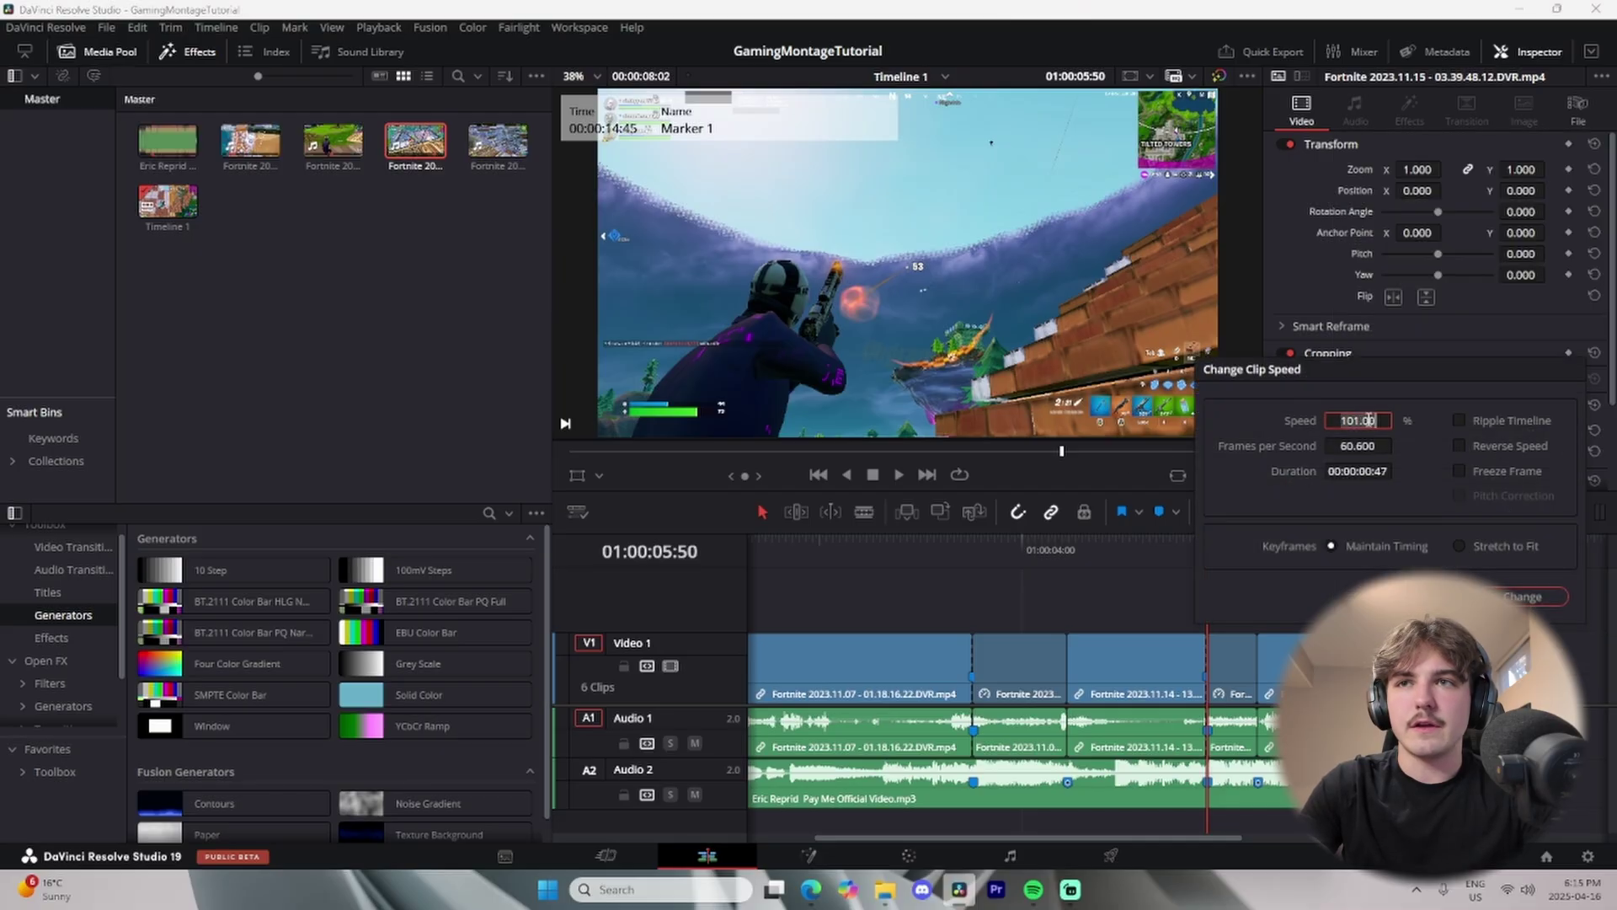
key(Return)
click(1179, 549)
key(space)
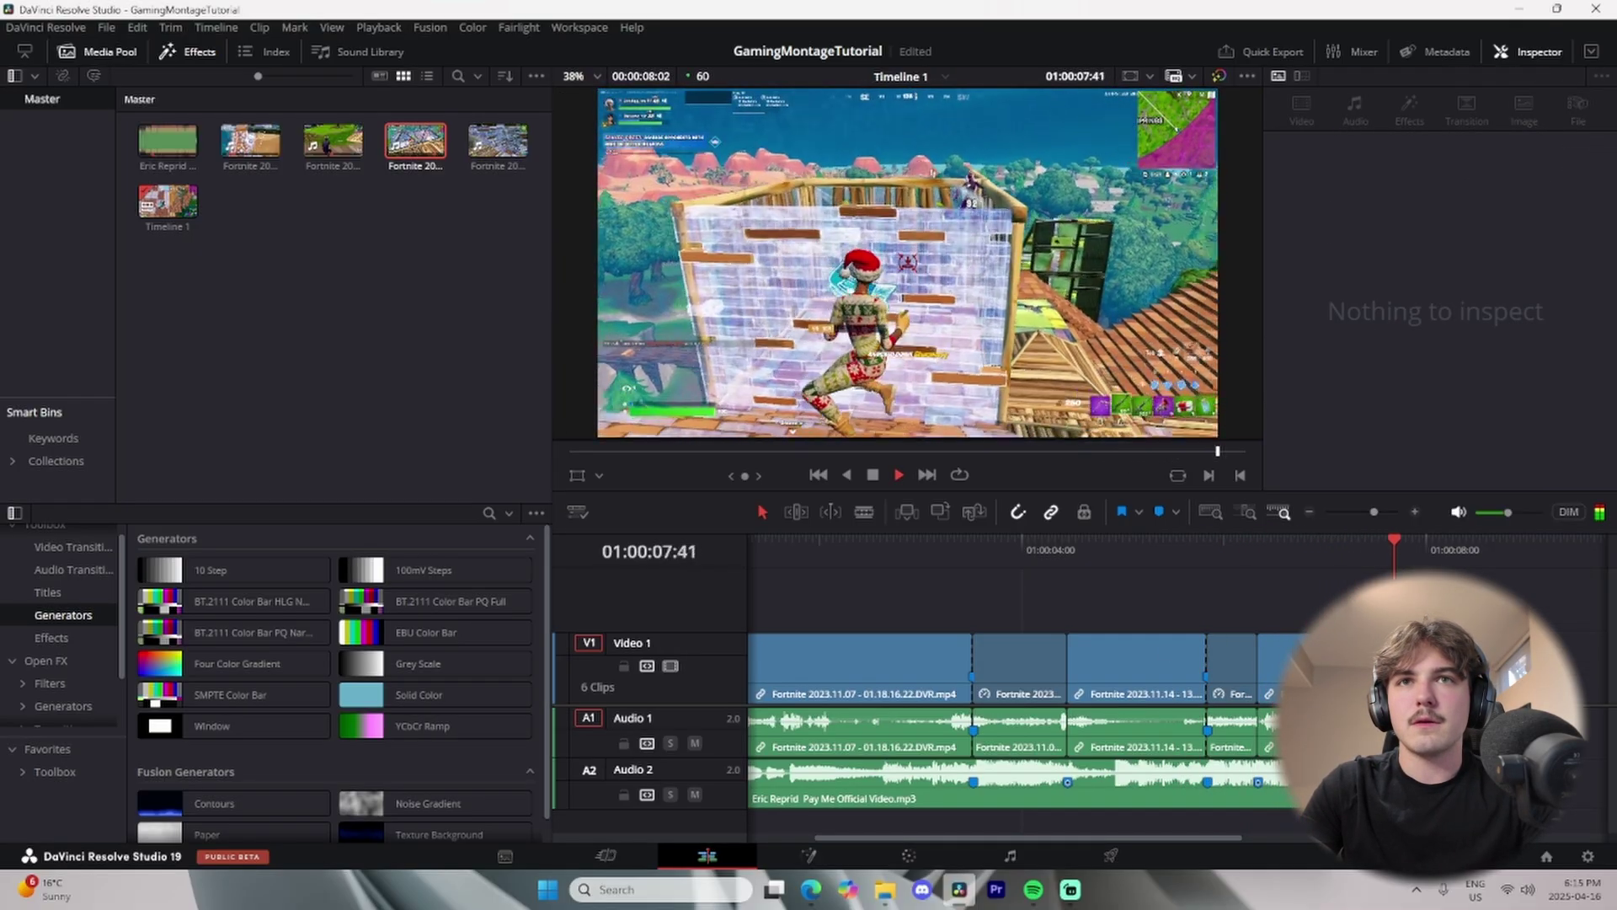
scroll(1262, 617, right, 1)
scroll(1208, 604, left, 3)
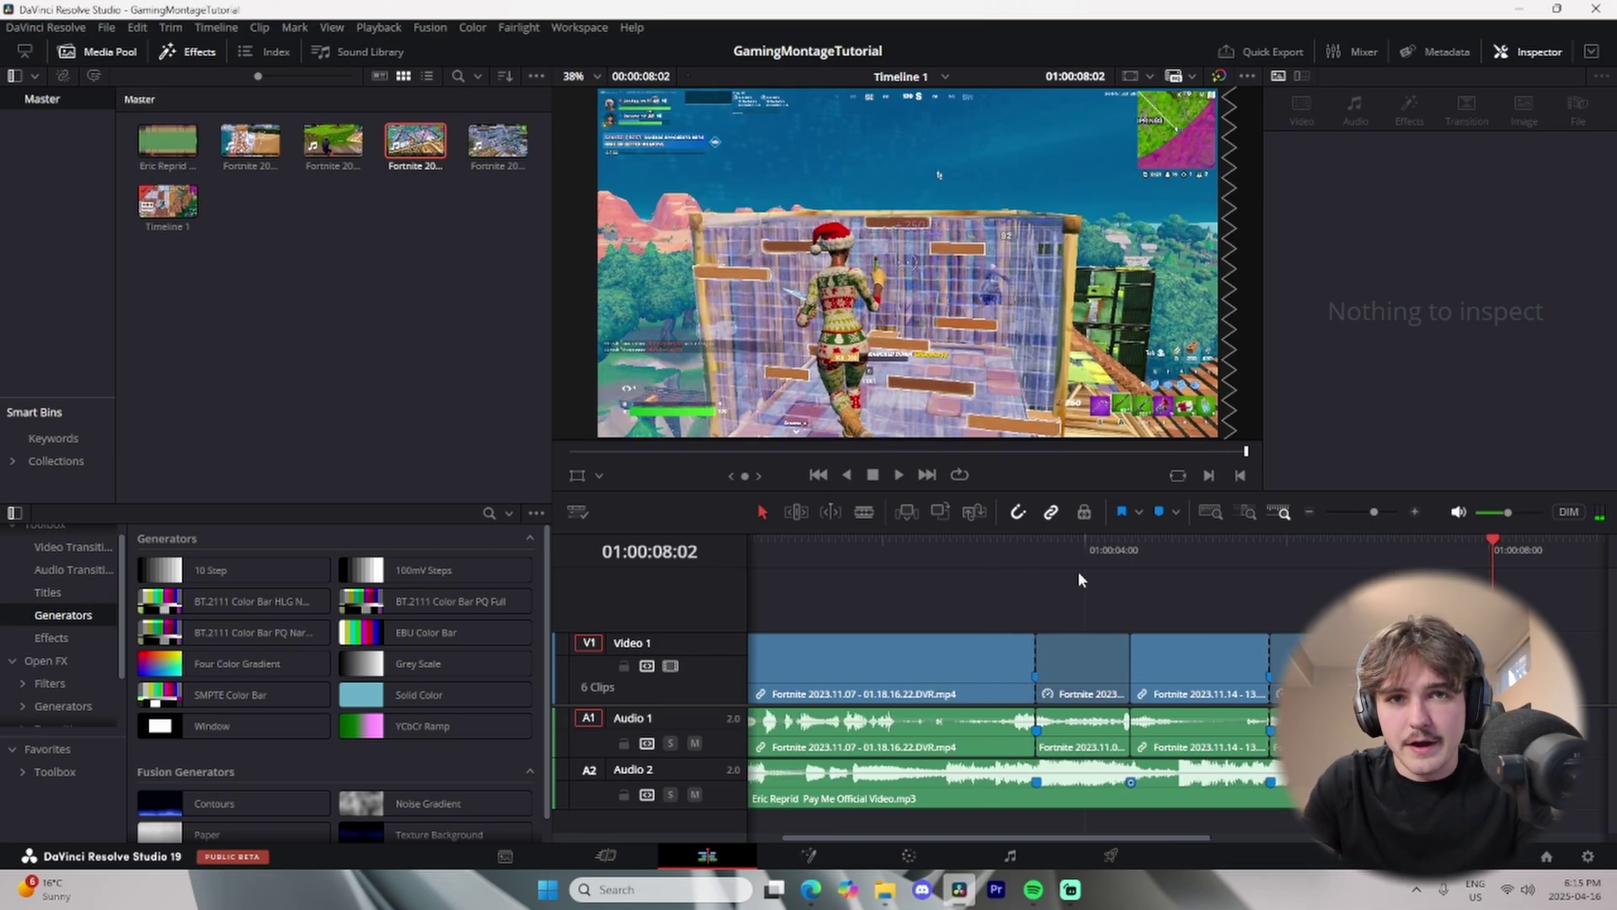
scroll(1177, 600, left, 2)
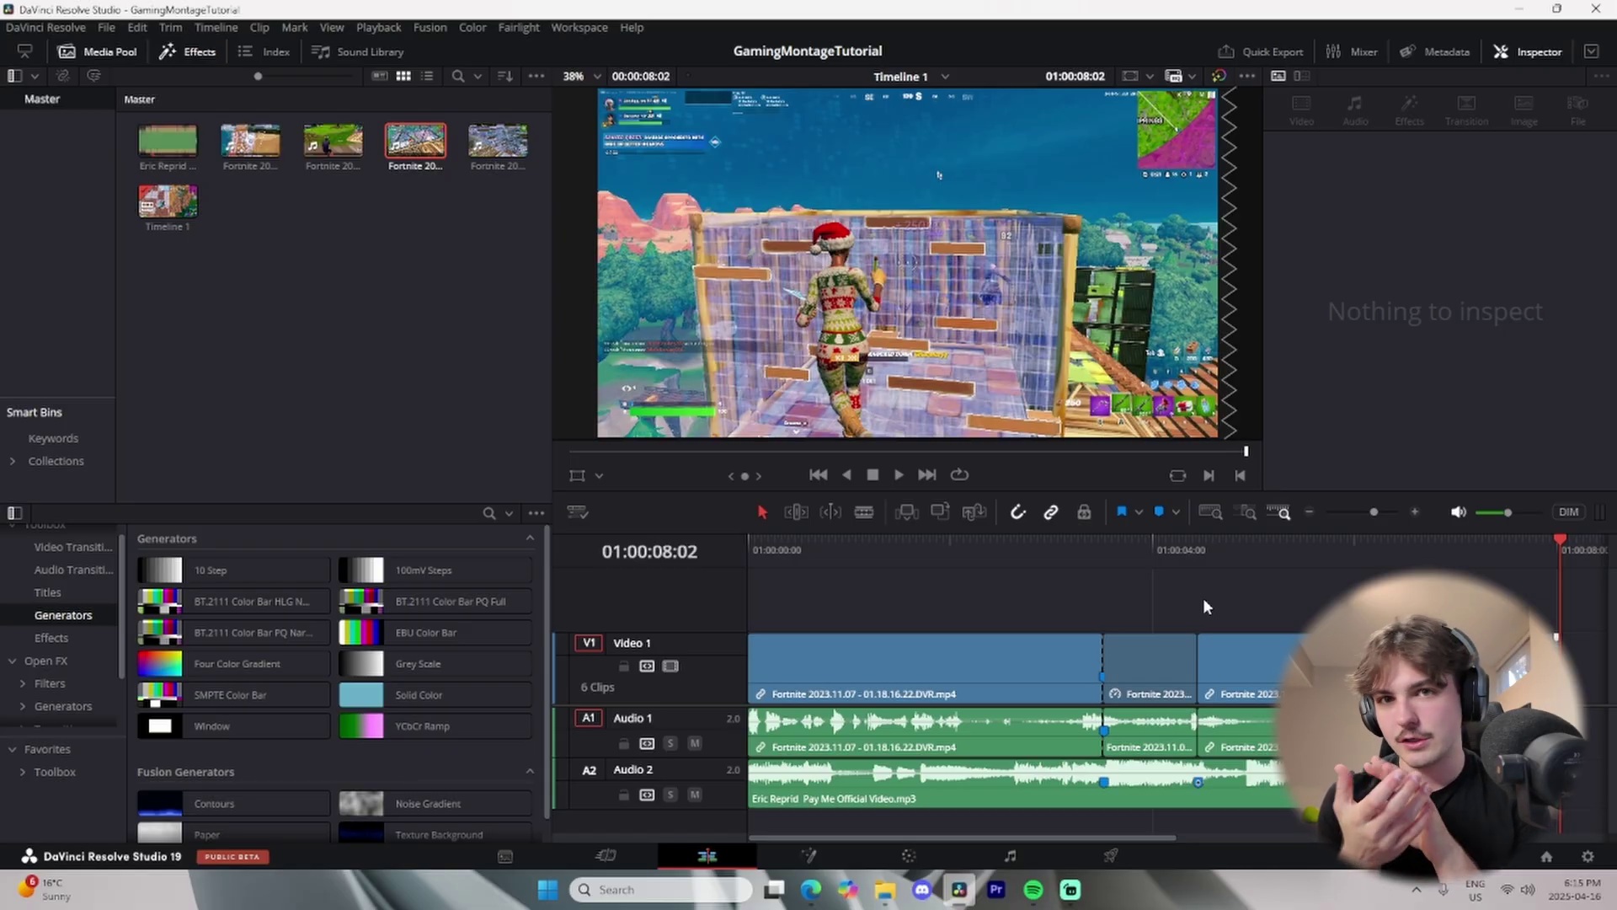
Find the Resolve FX Glow effect and apply it to the first clip's segment after the marker at 01:00:03:31.
drag(1081, 549, 1106, 563)
scroll(1106, 589, right, 3)
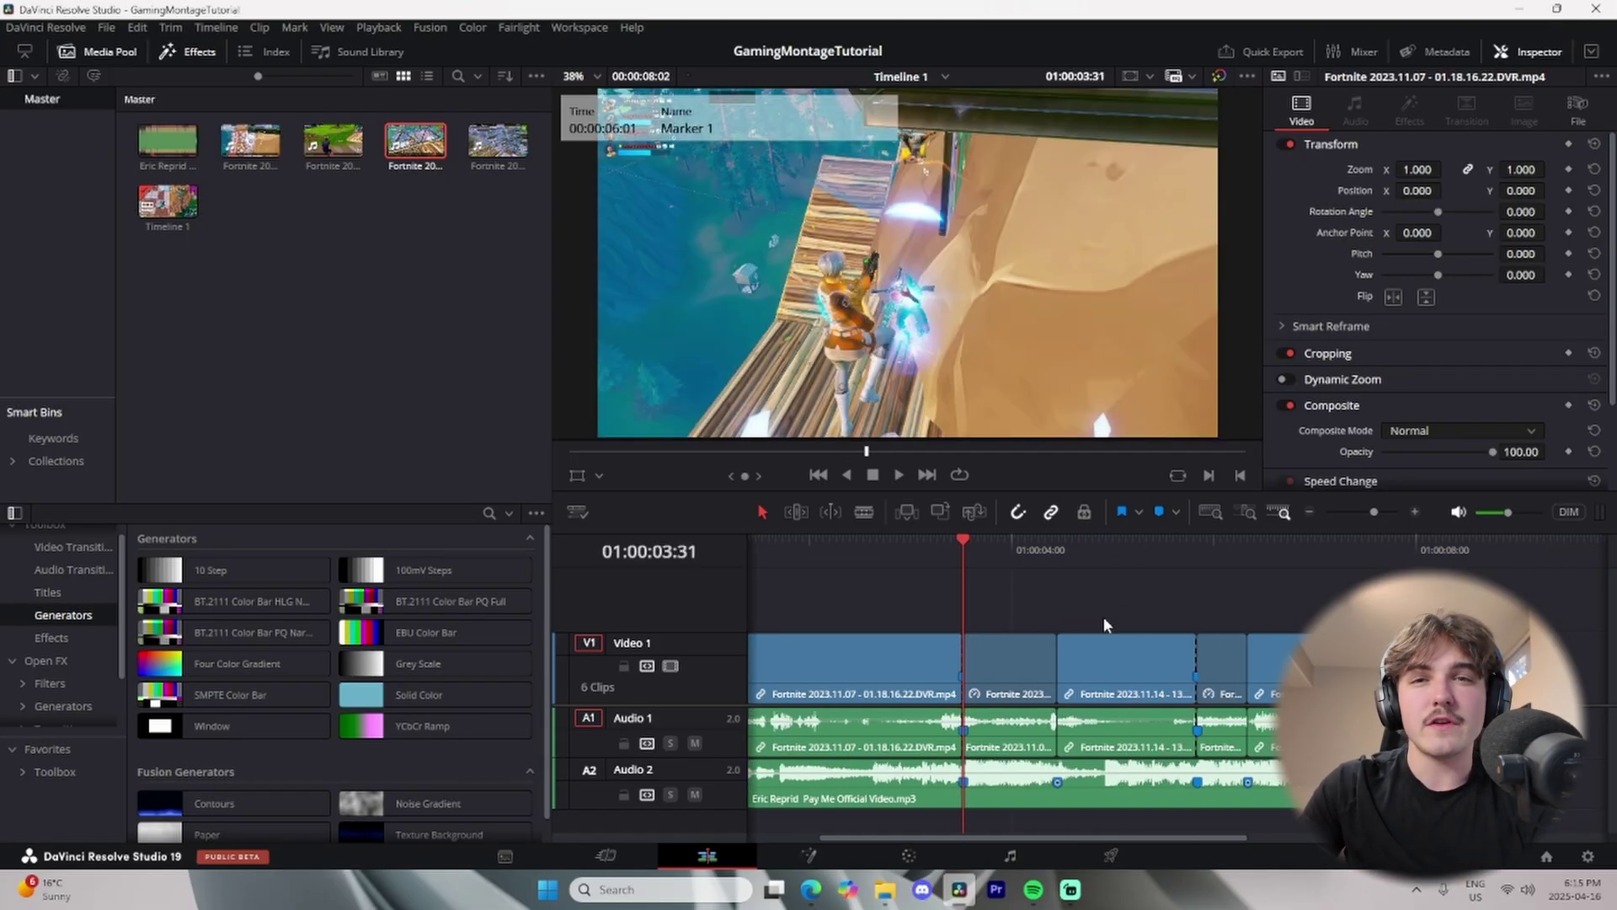
click(52, 664)
click(490, 514)
text(glow)
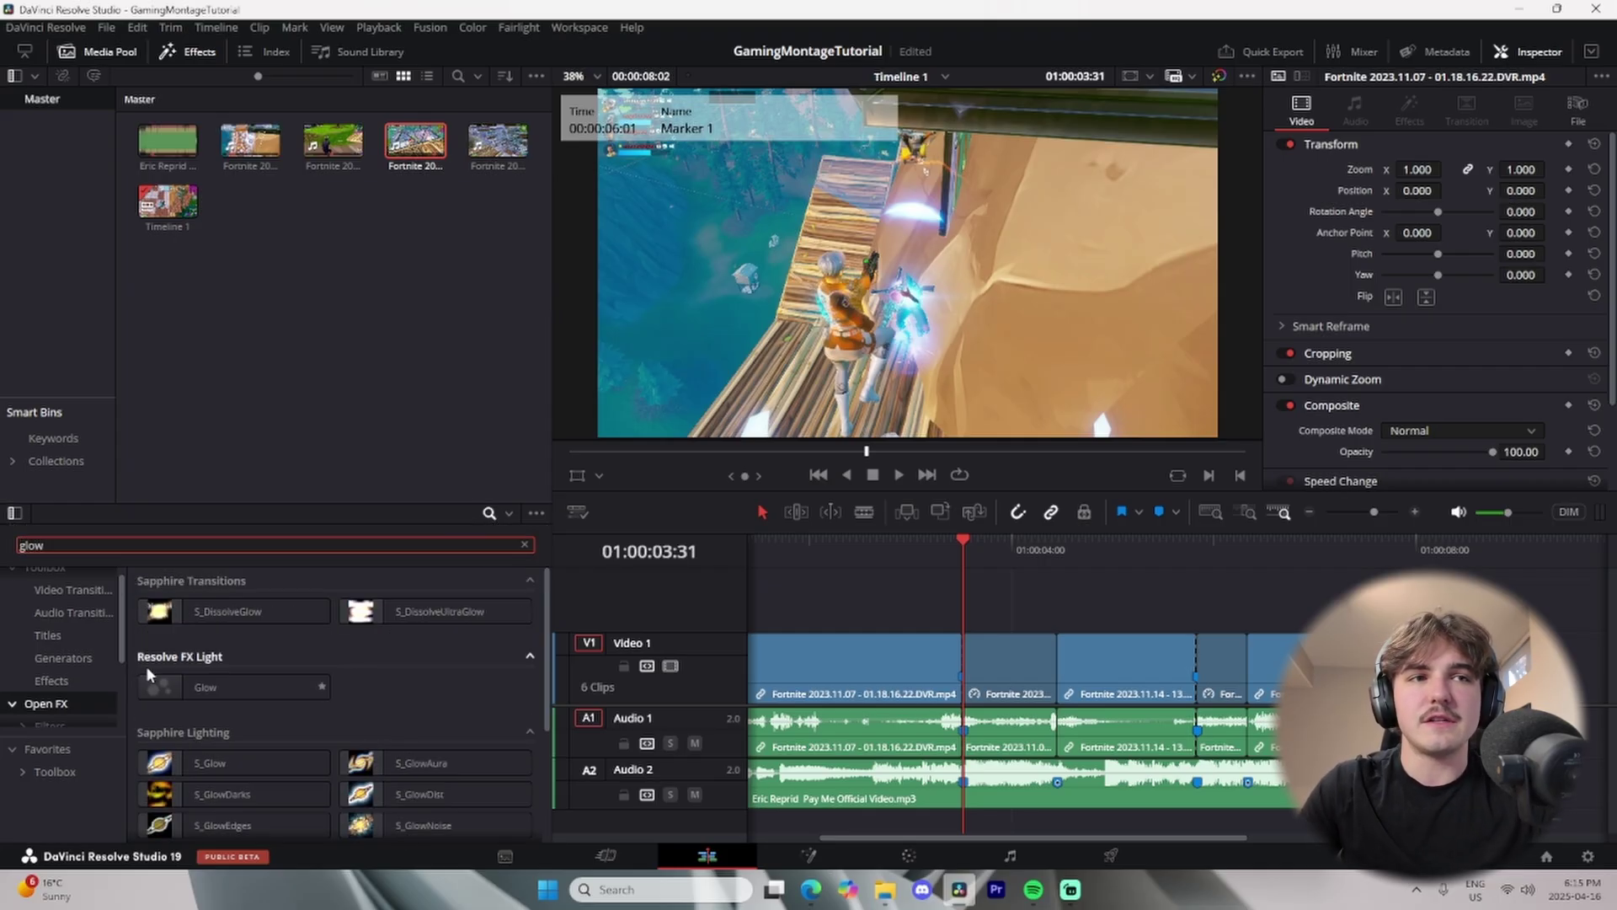
click(194, 689)
drag(194, 695, 1013, 673)
mouse_move(940, 547)
mouse_down()
mouse_move(997, 613)
mouse_move(1012, 590)
mouse_up()
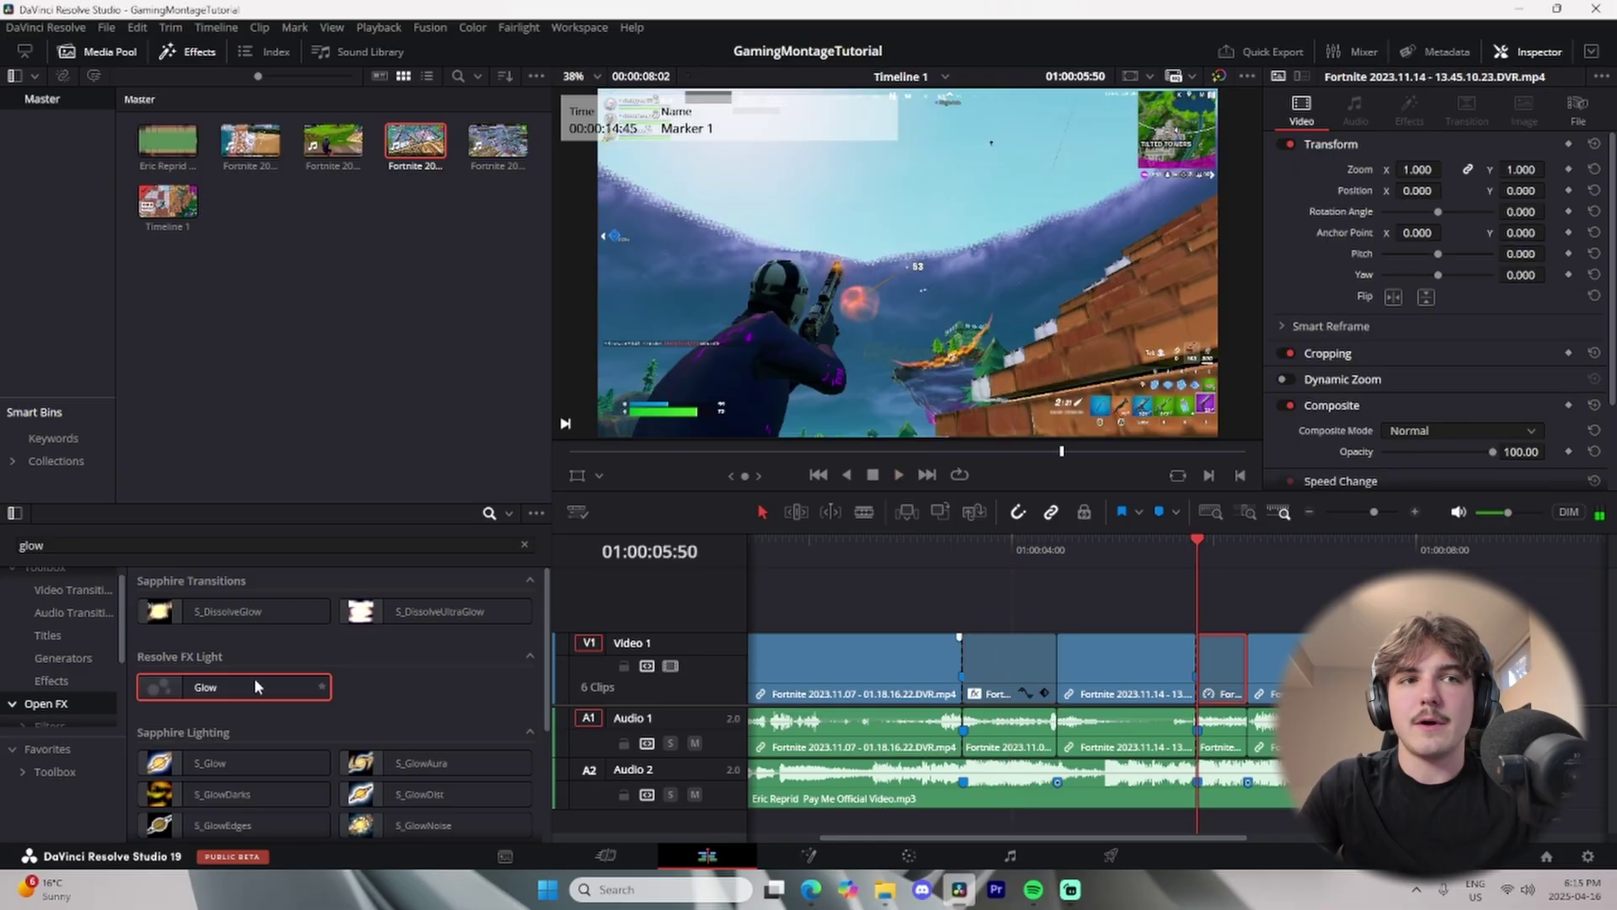
Apply Glow to the second and third clips' segments after their markers, lowering Shine Threshold to 0.310 on the second and about 0.535 on the third.
drag(255, 684, 1220, 666)
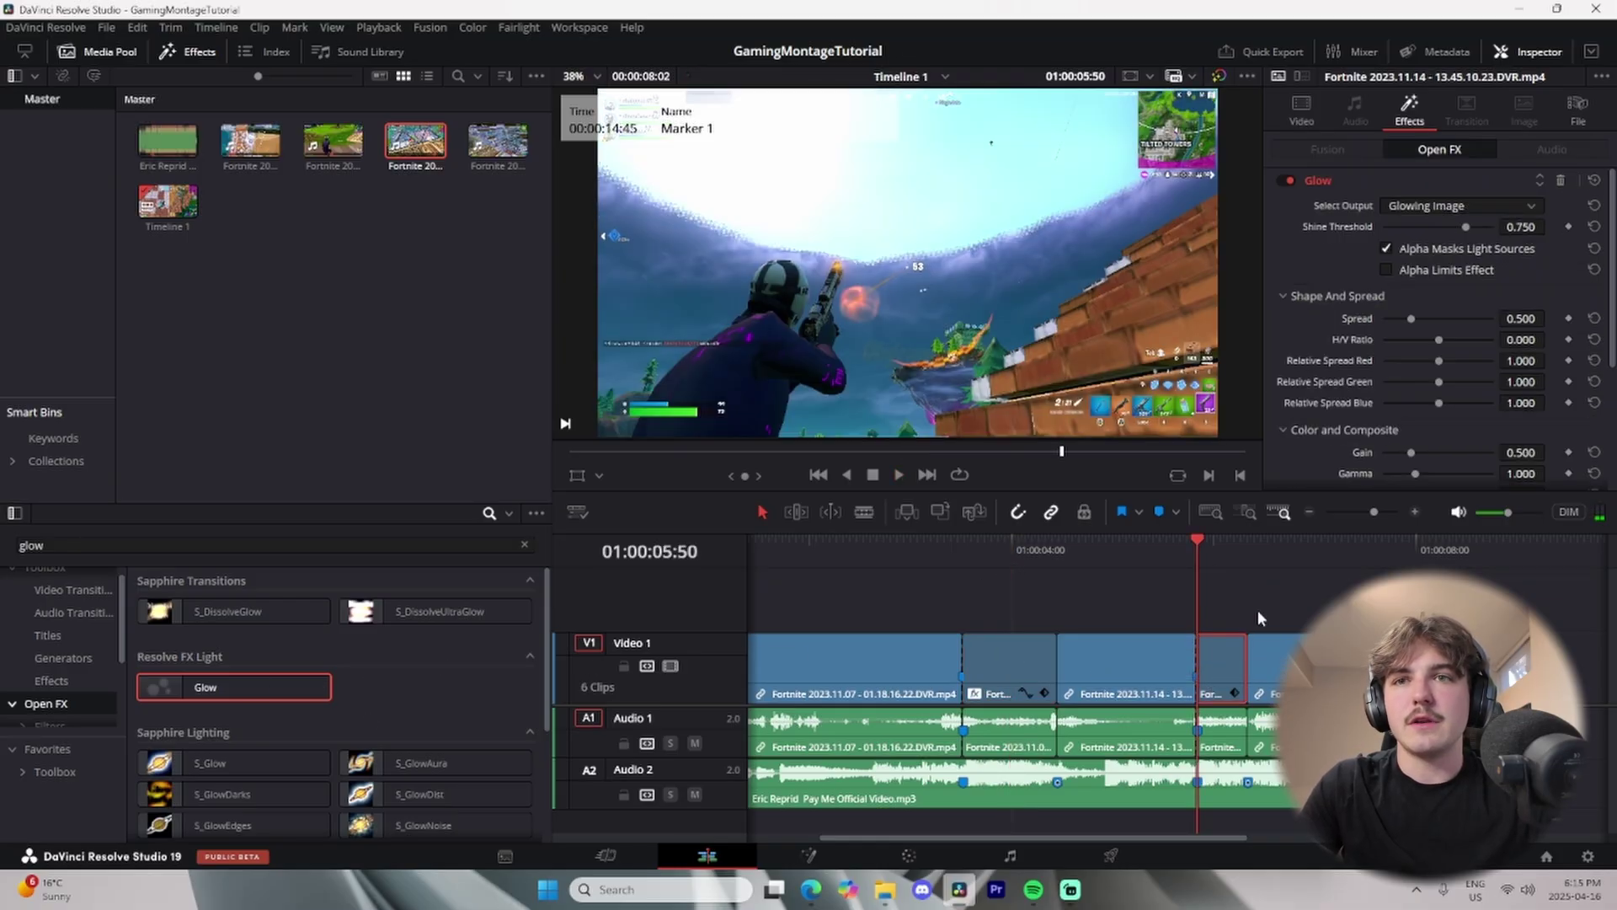
drag(1464, 227, 1430, 246)
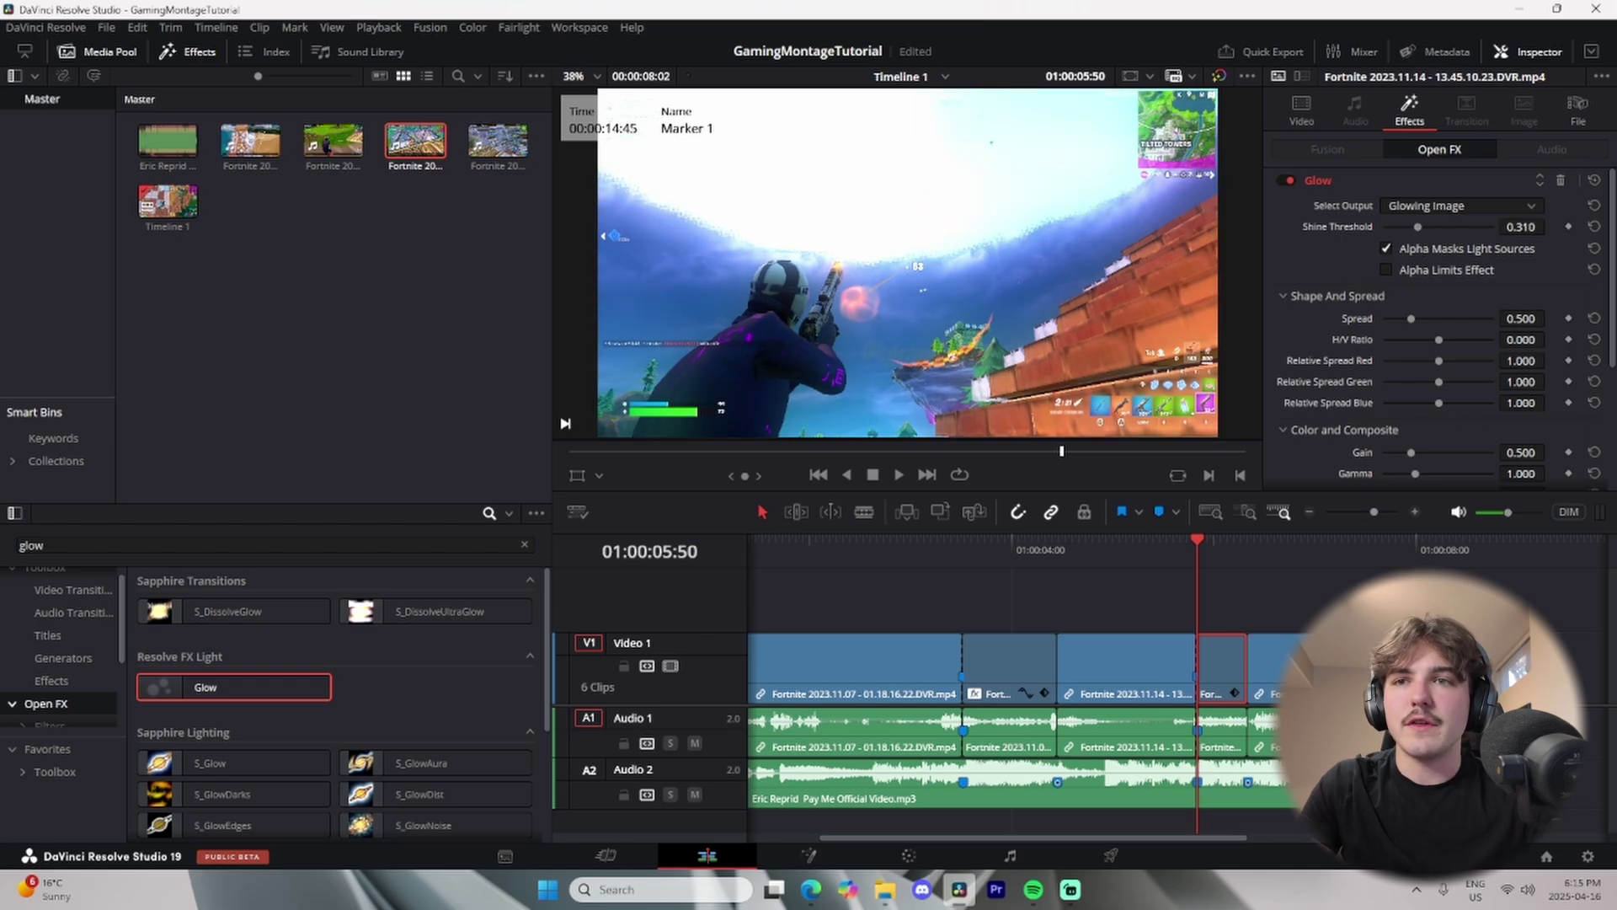
click(1343, 541)
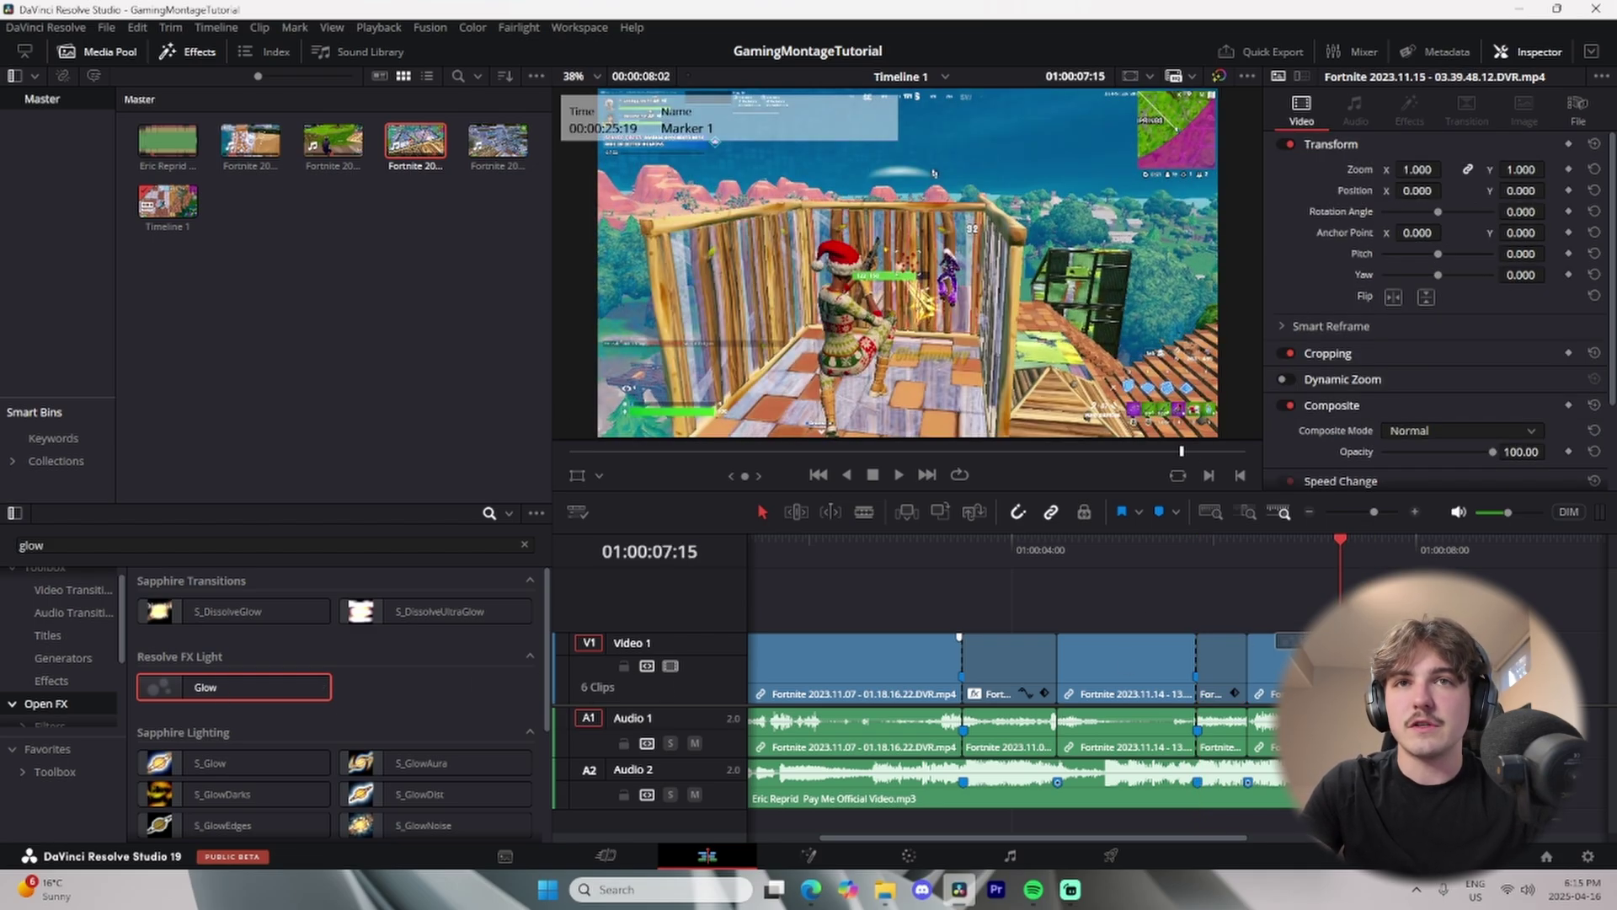
drag(1298, 641, 1301, 649)
drag(1466, 227, 1427, 225)
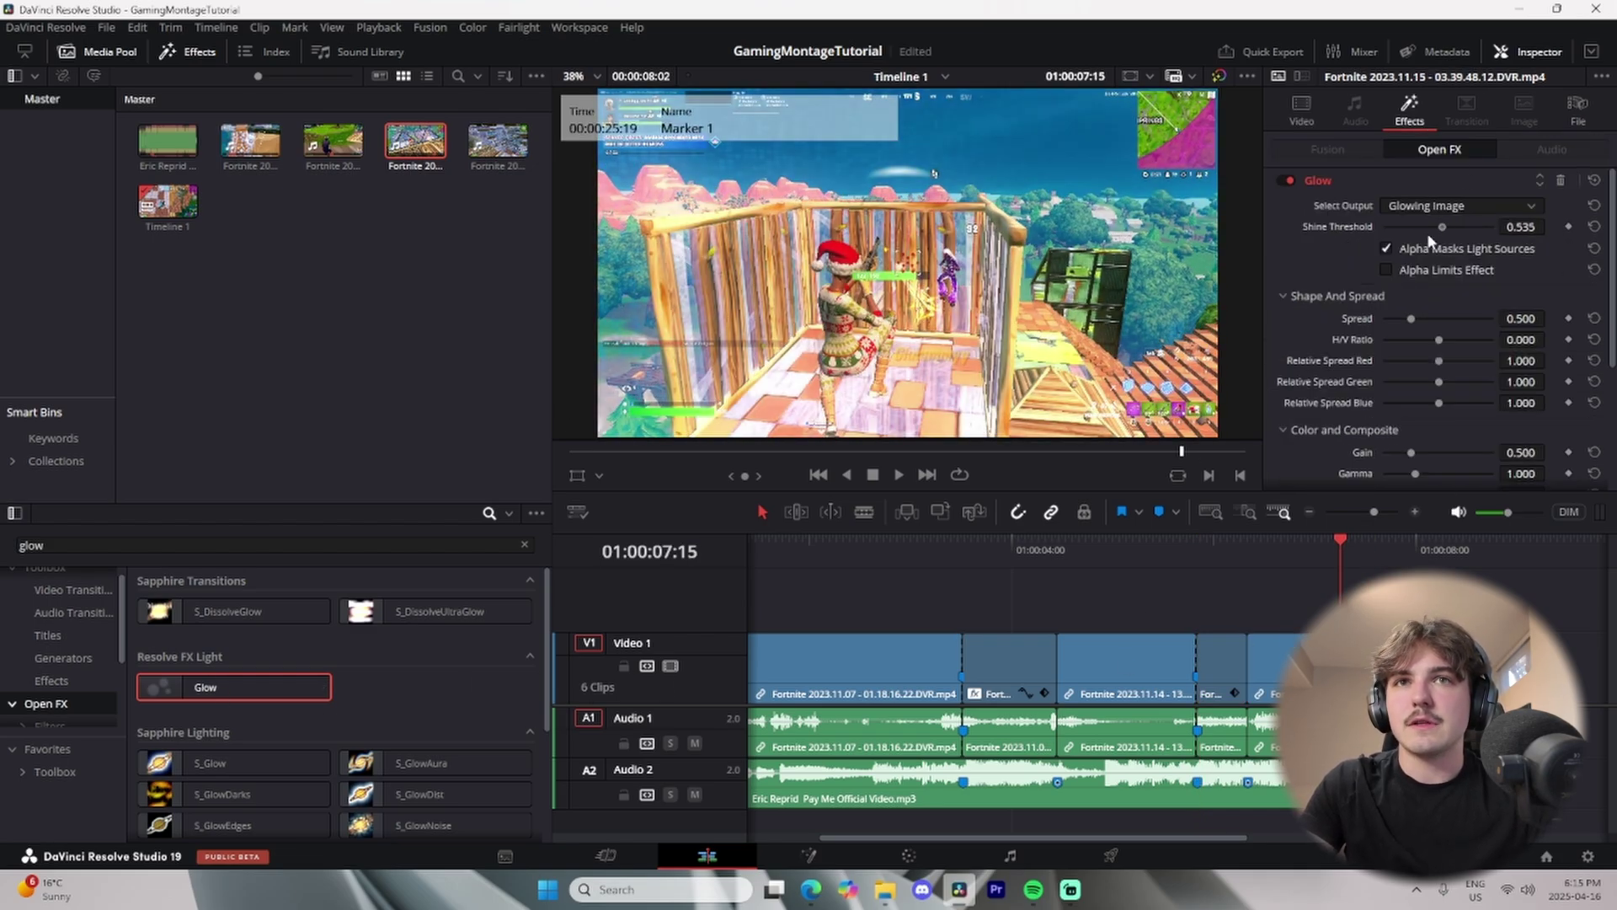
Add a 20-frame Cross Dissolve at the cut between the first and second clips at 01:00:04:27 and play it back.
click(1185, 555)
drag(1185, 556, 1013, 590)
click(1058, 556)
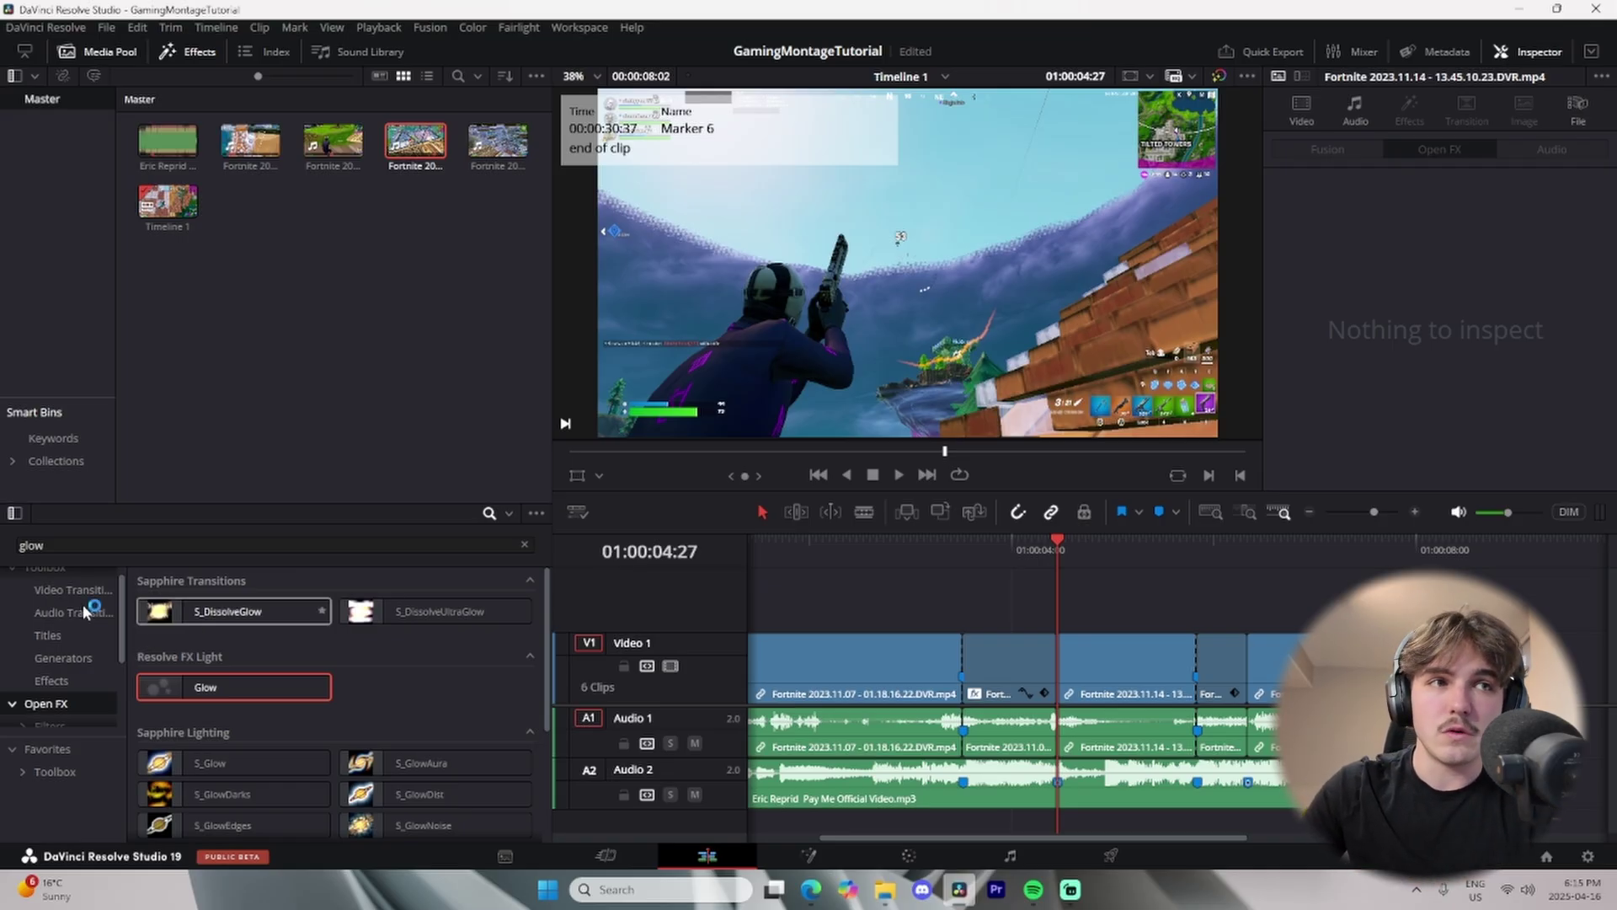
click(524, 545)
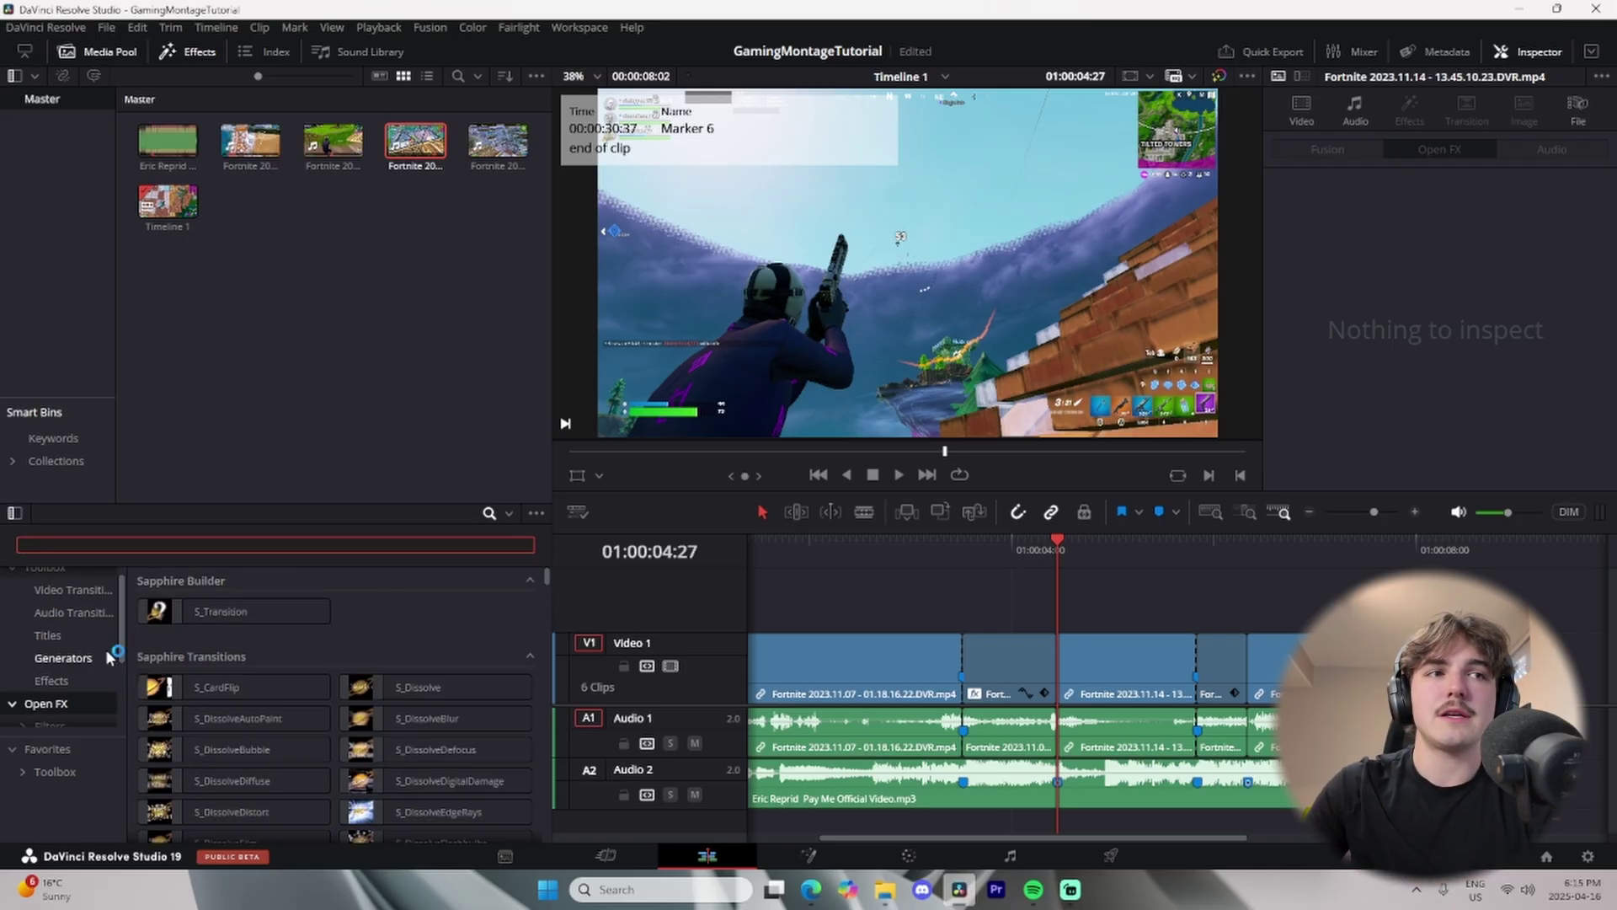
click(84, 600)
drag(228, 644, 1072, 662)
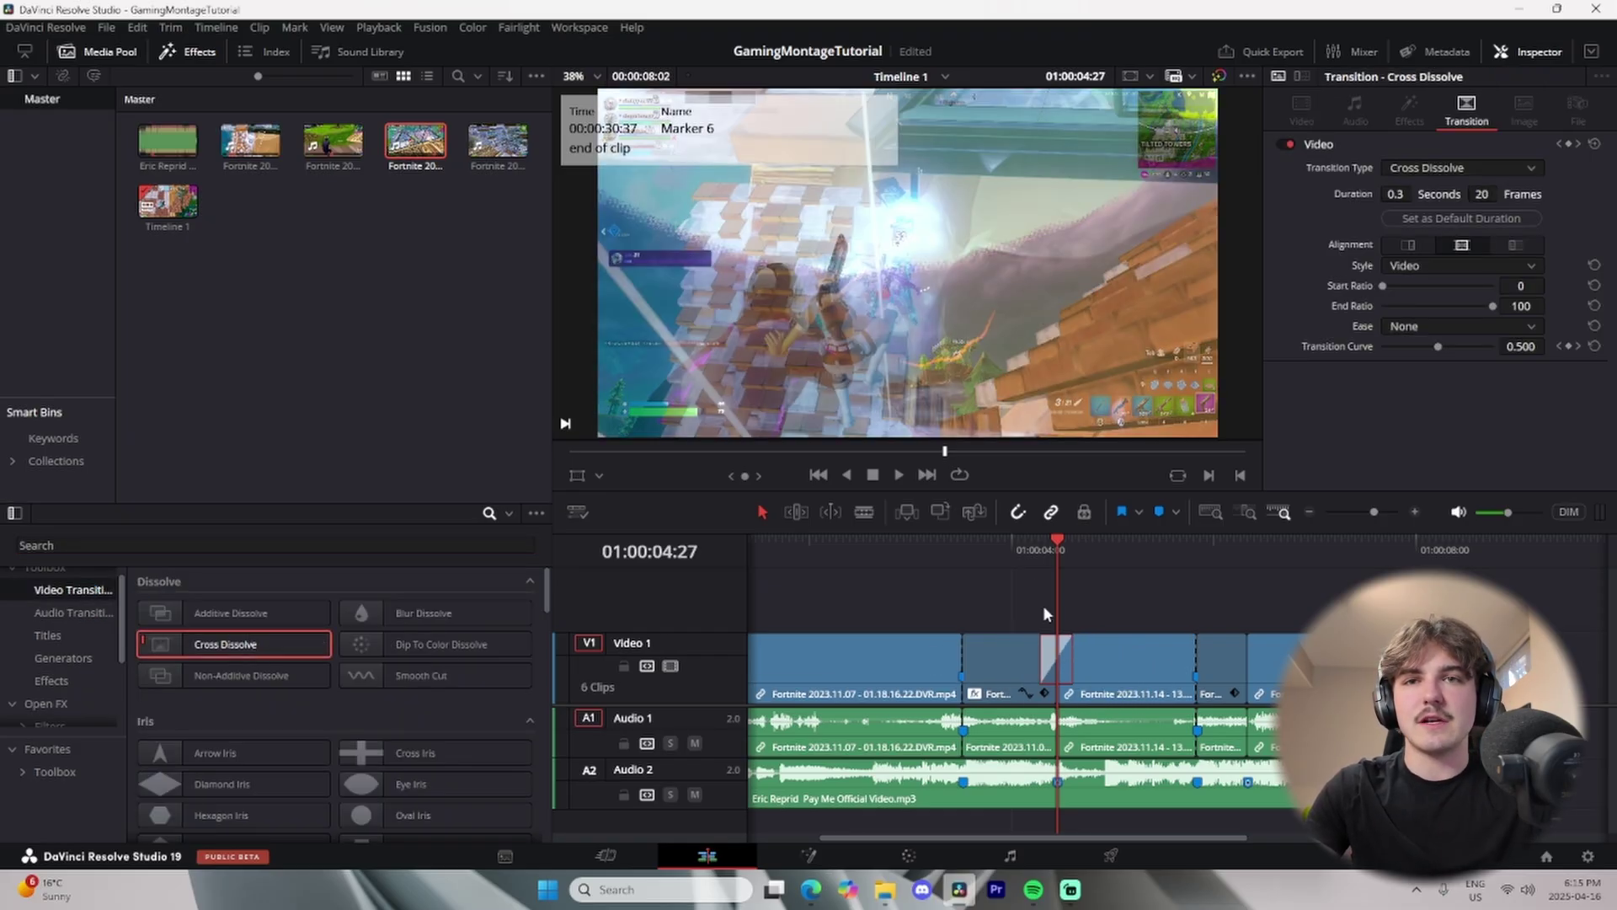
click(1011, 547)
key(space)
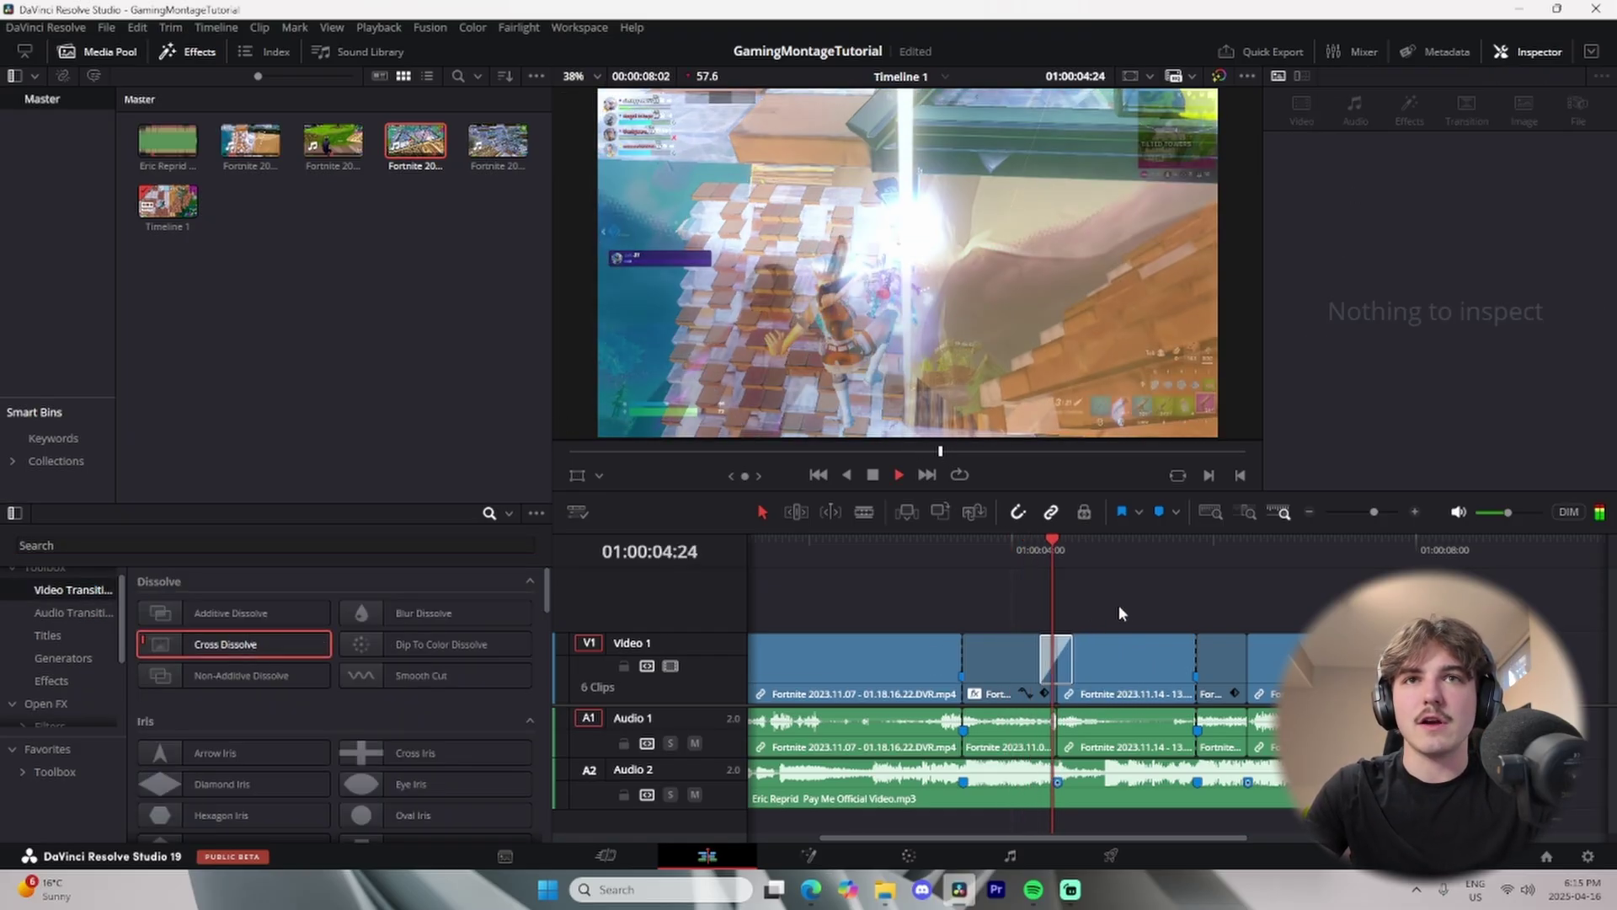
Undo the Cross Dissolve between the first and second clips and play back the plain cut.
key(space)
key(ctrl+z)
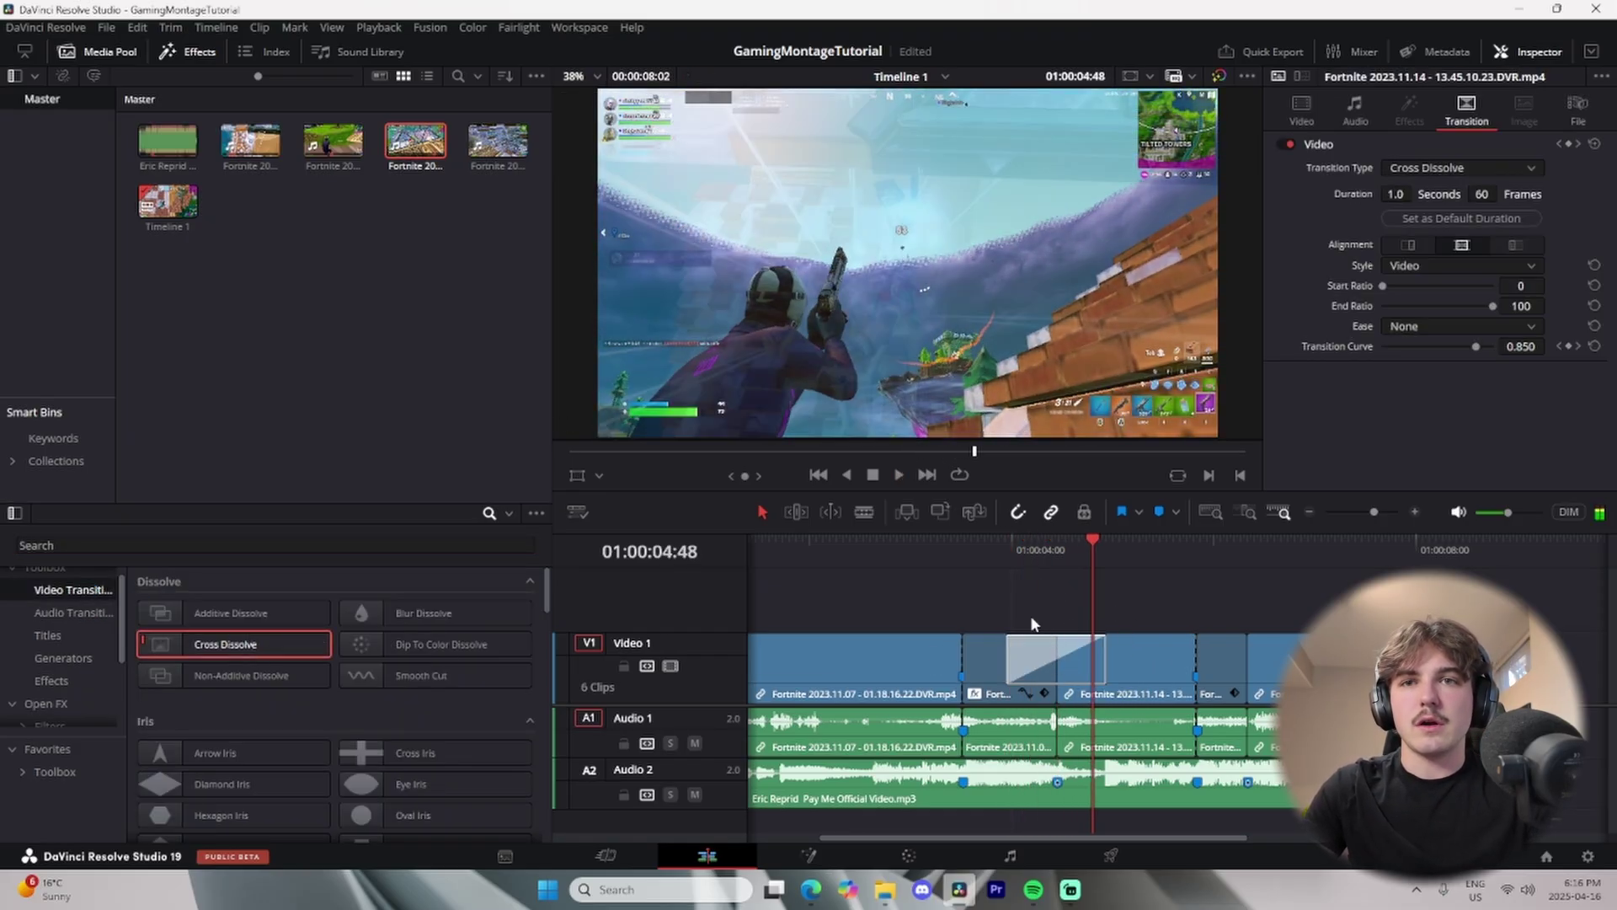
key(ctrl+z)
click(1022, 543)
key(space)
key(space)
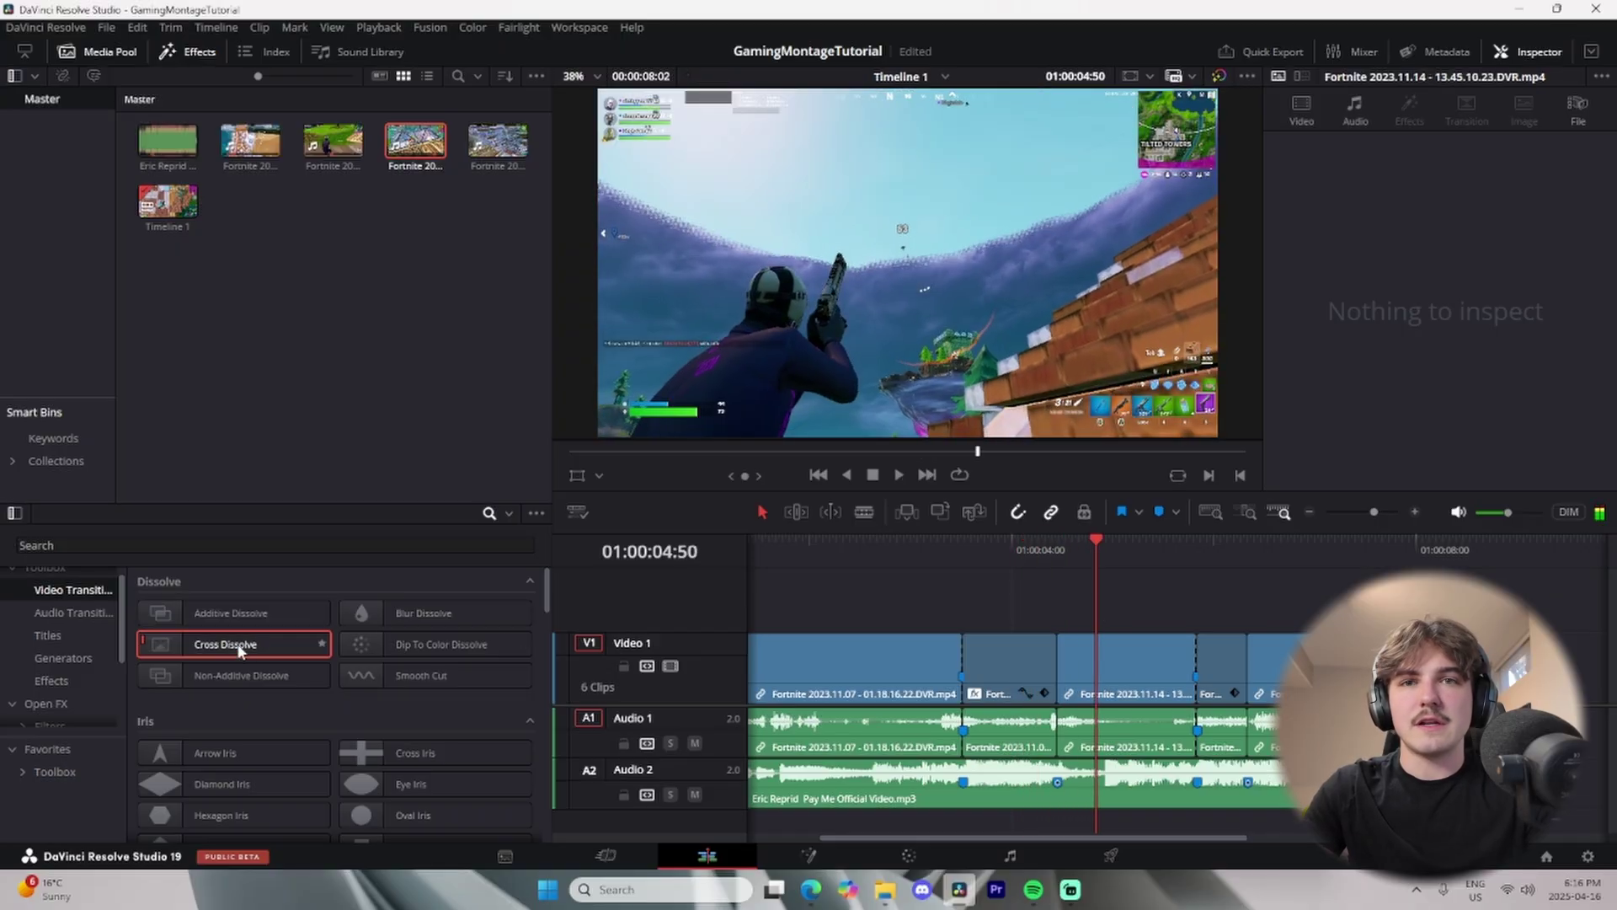
Try a 20-frame Cross Dissolve on the same cut again, preview it and remove it.
drag(241, 651, 1055, 658)
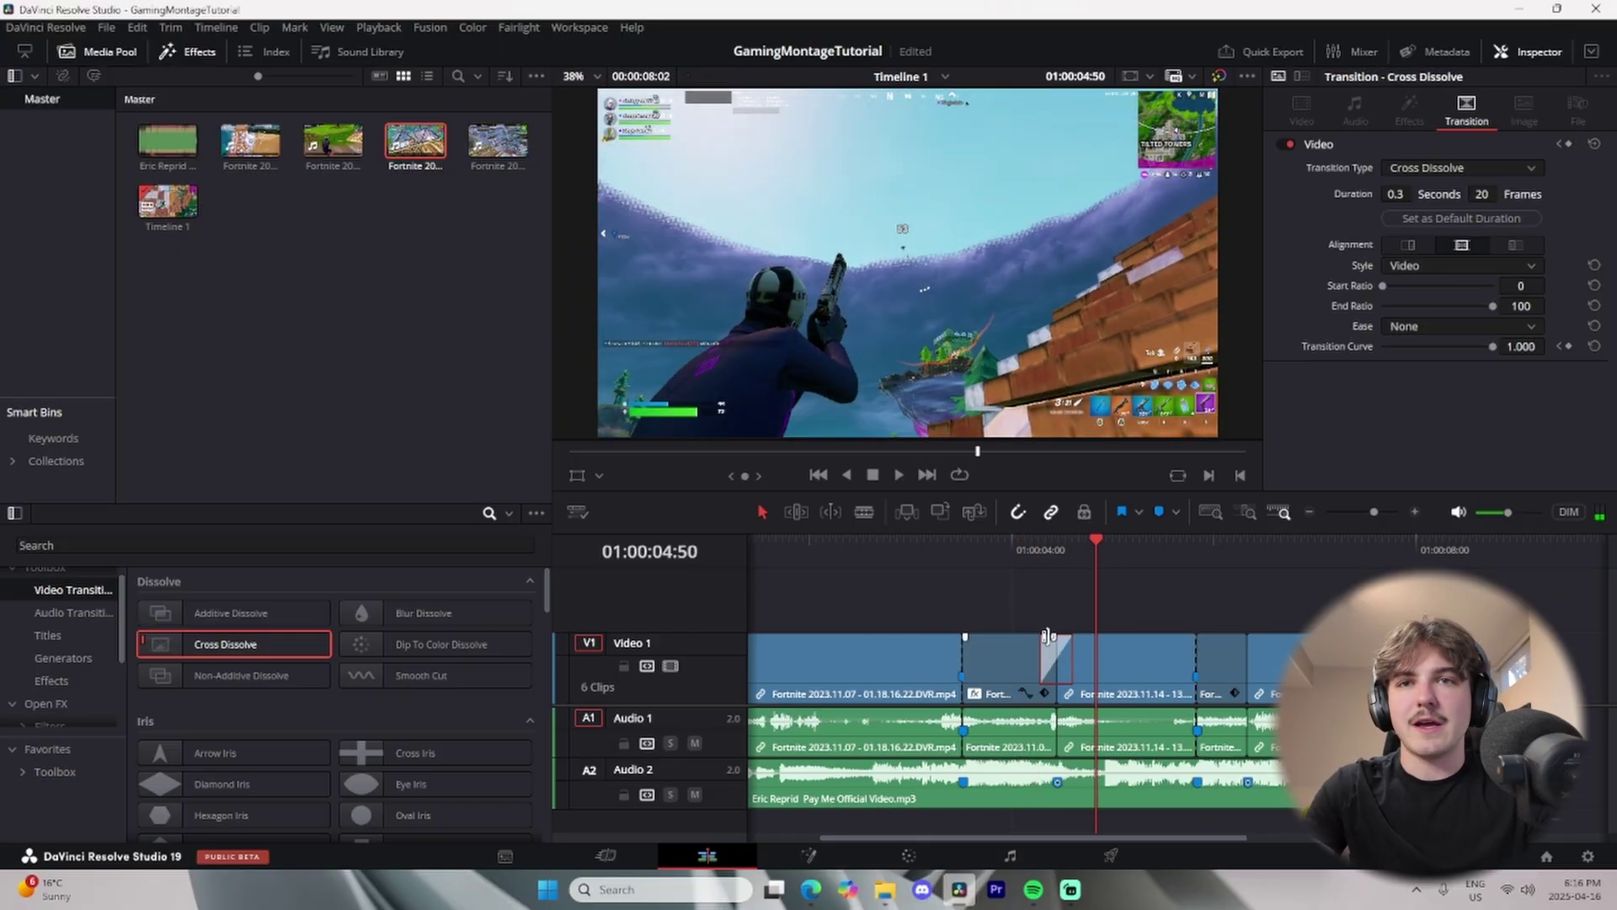
click(997, 542)
key(space)
key(space)
key(ctrl+z)
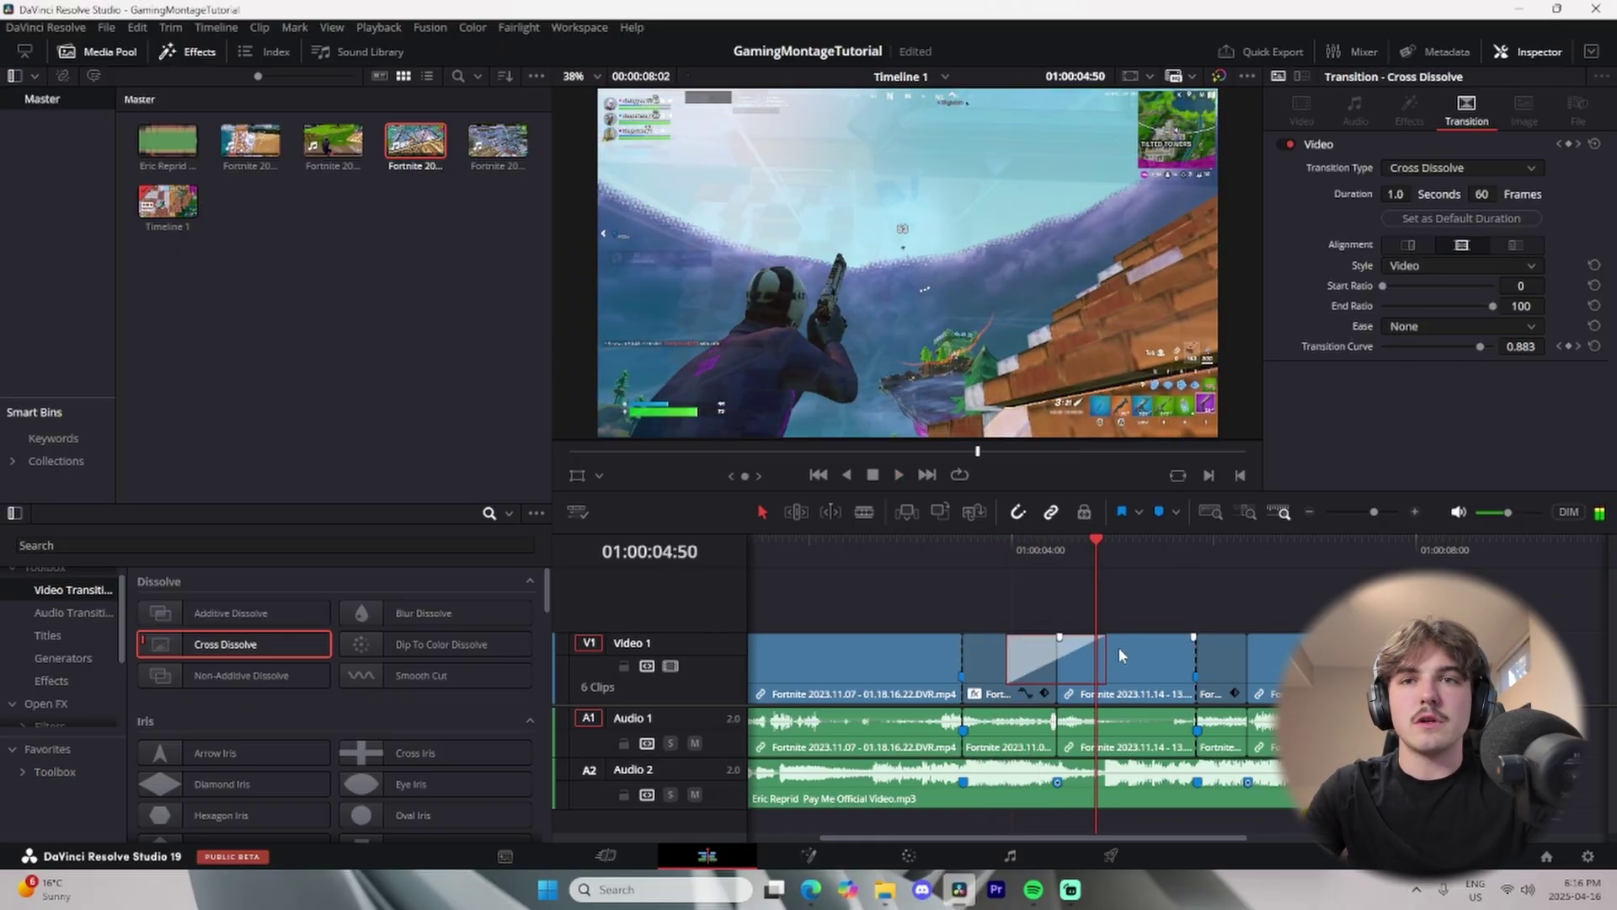
key(Delete)
Add a 20-frame Non-Additive Dissolve at the cut between the first and second clips and play it back.
scroll(235, 742, down, 3)
scroll(235, 724, up, 2)
drag(241, 635, 1130, 655)
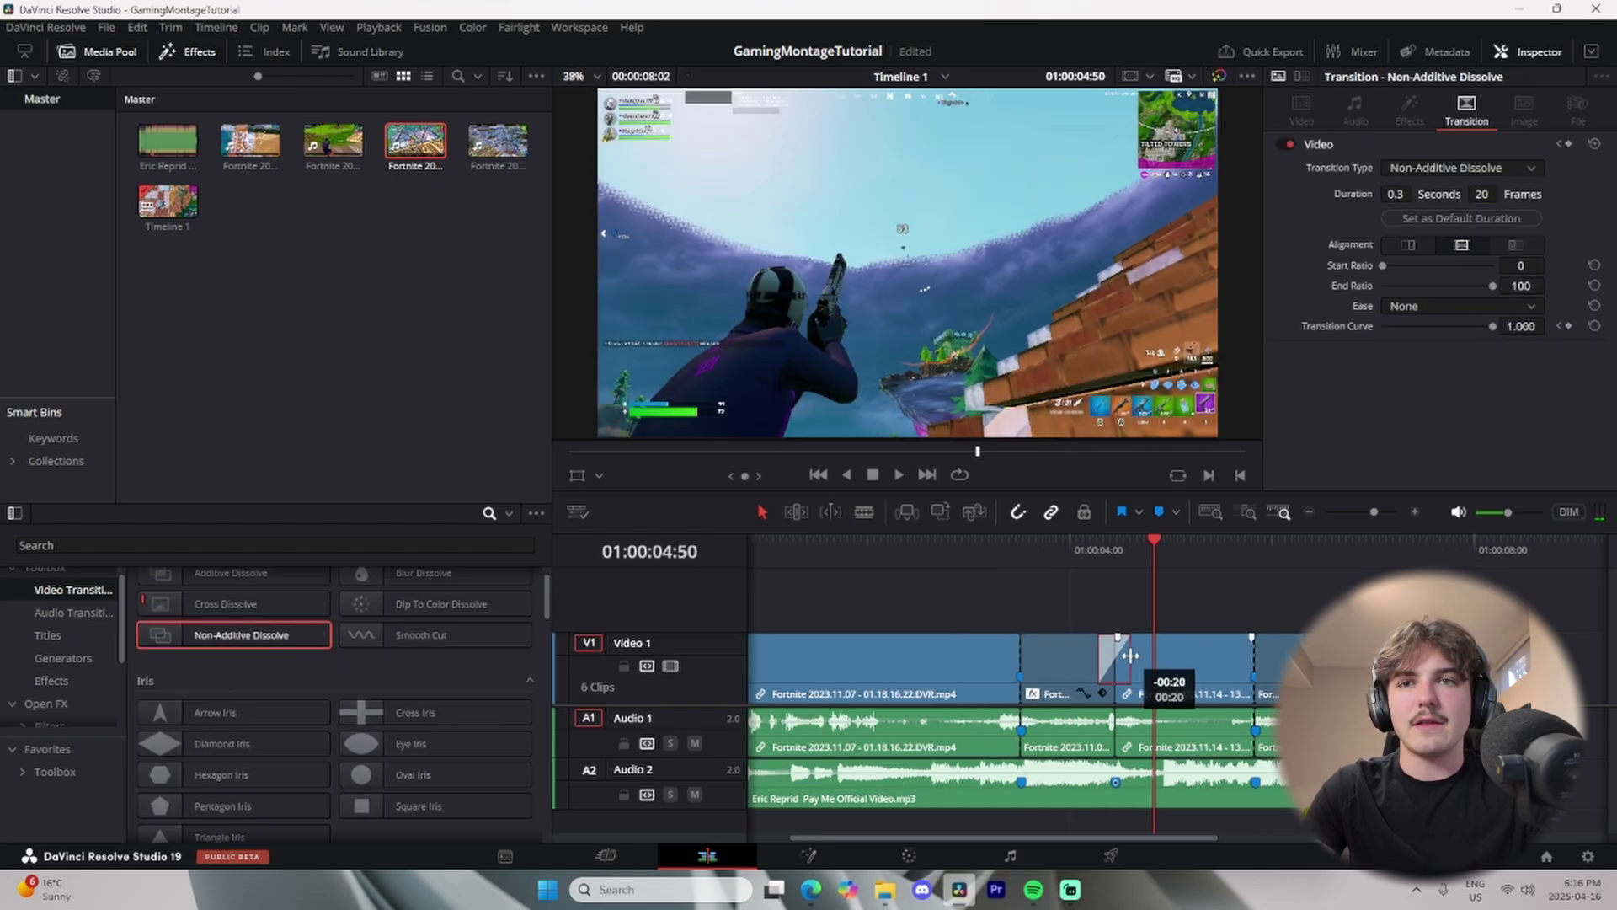
click(1069, 558)
key(space)
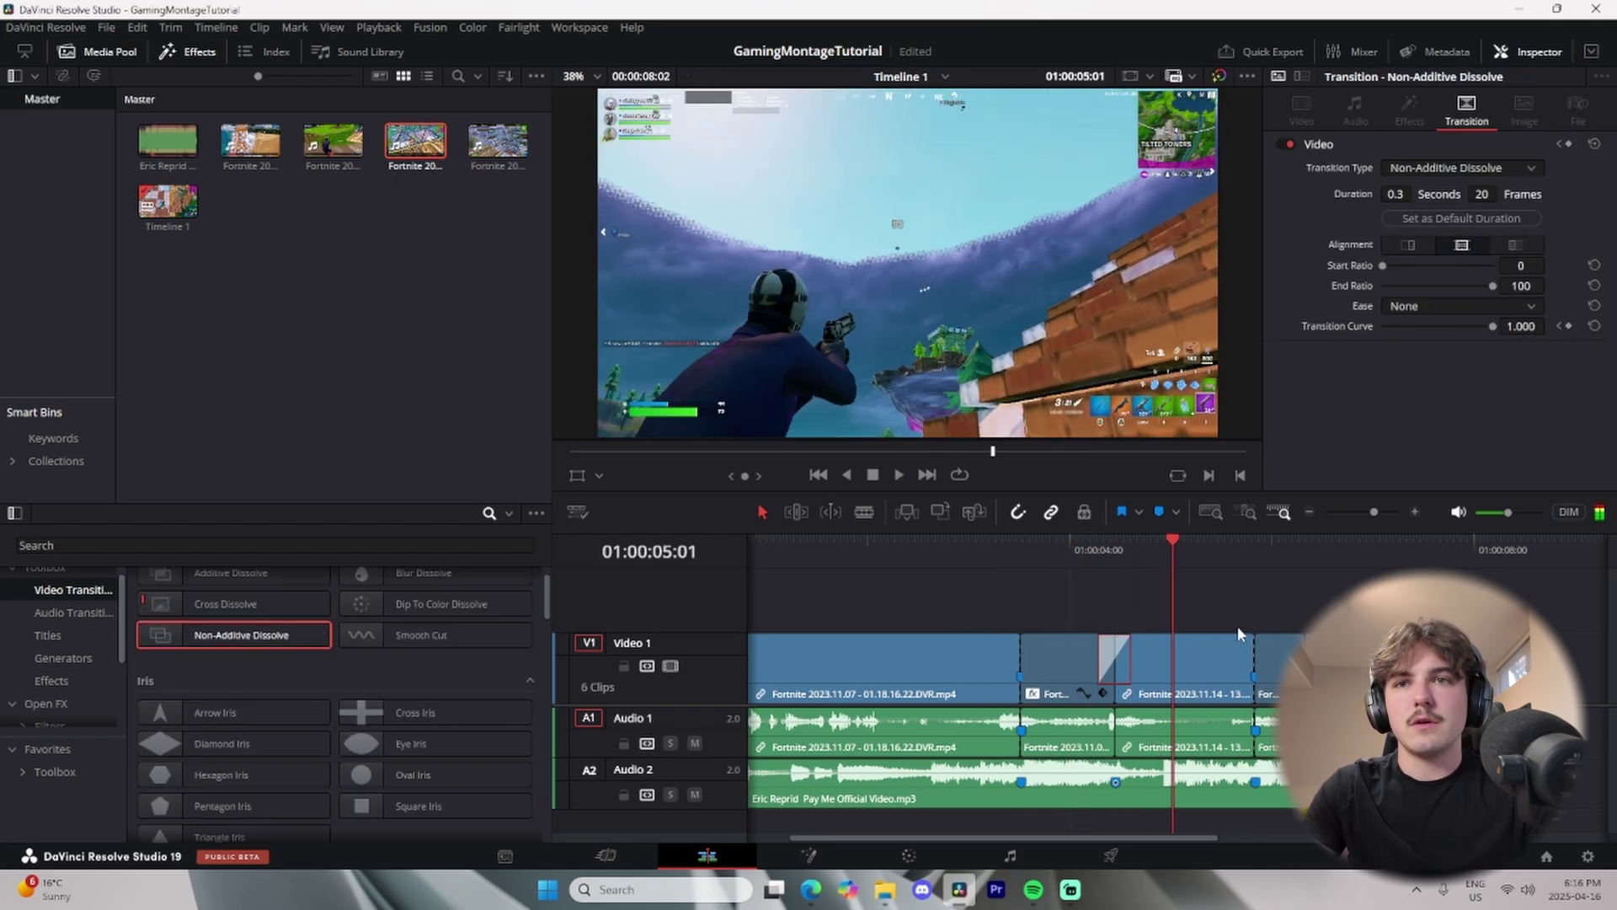
Add a 16-frame Non-Additive Dissolve at the cut between the second and third clips at 01:00:06:20 and preview it.
click(1303, 561)
drag(221, 635, 1313, 666)
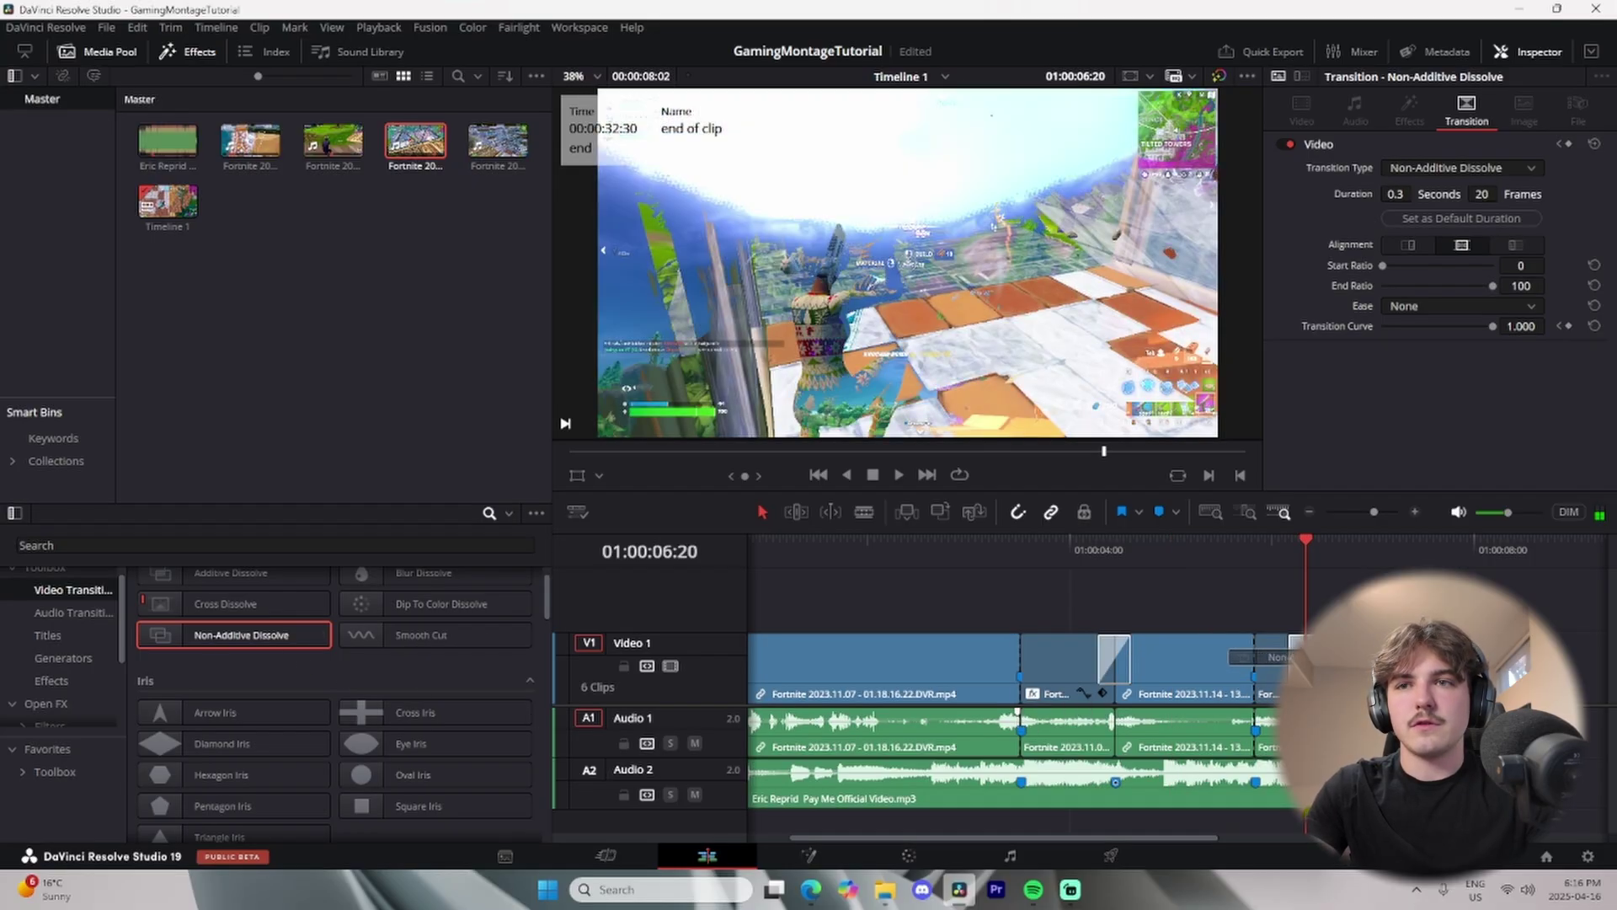
click(1267, 543)
key(space)
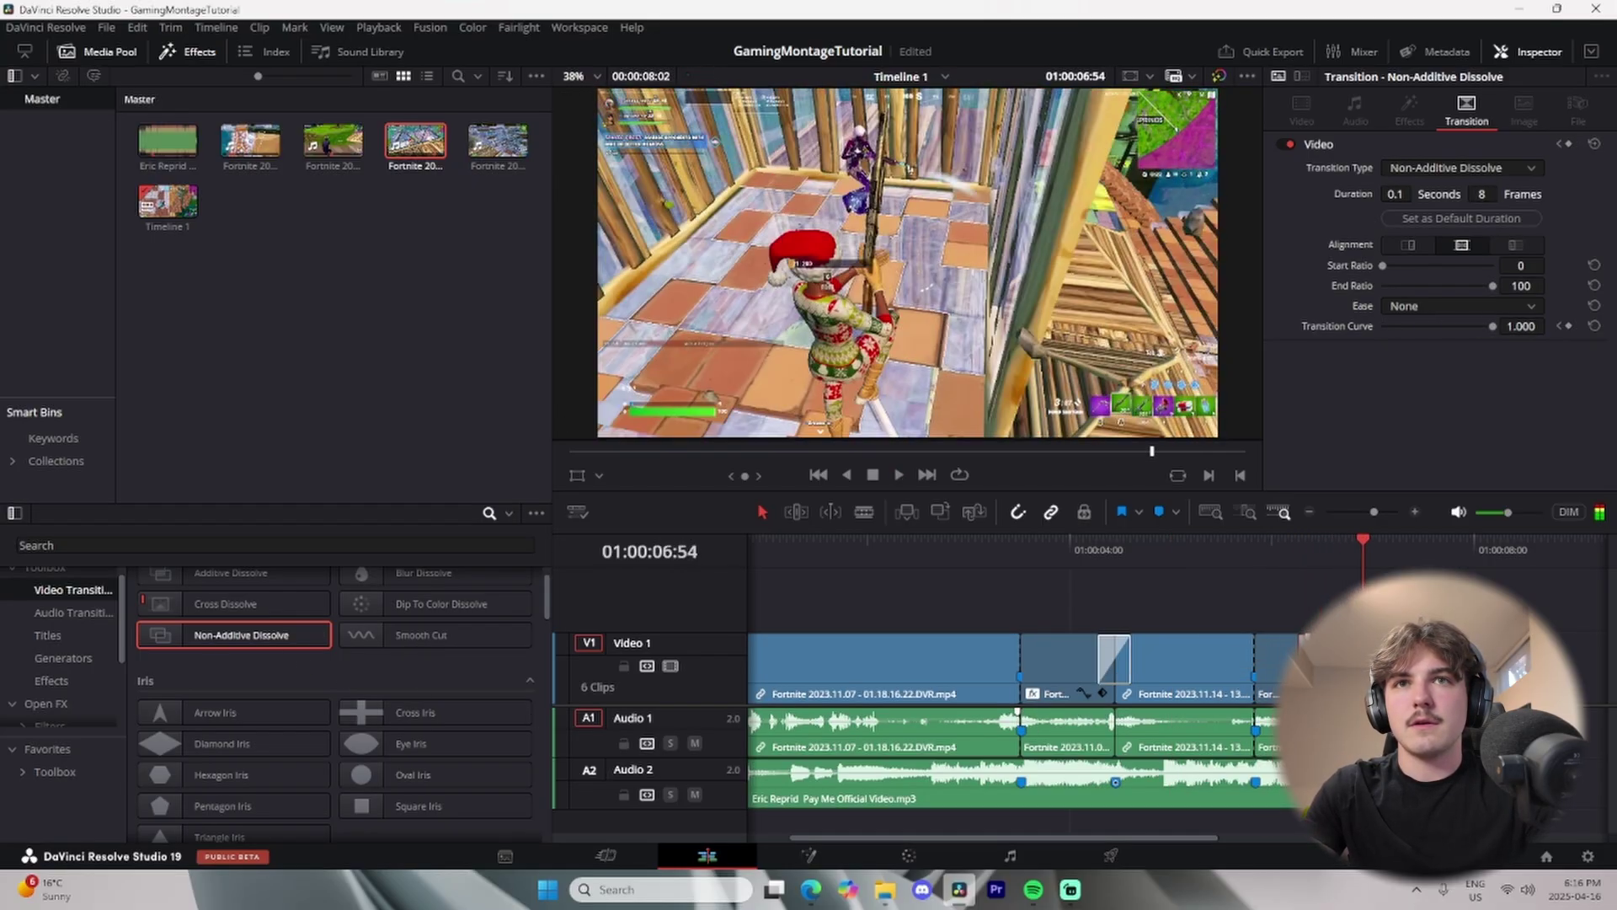
click(1283, 544)
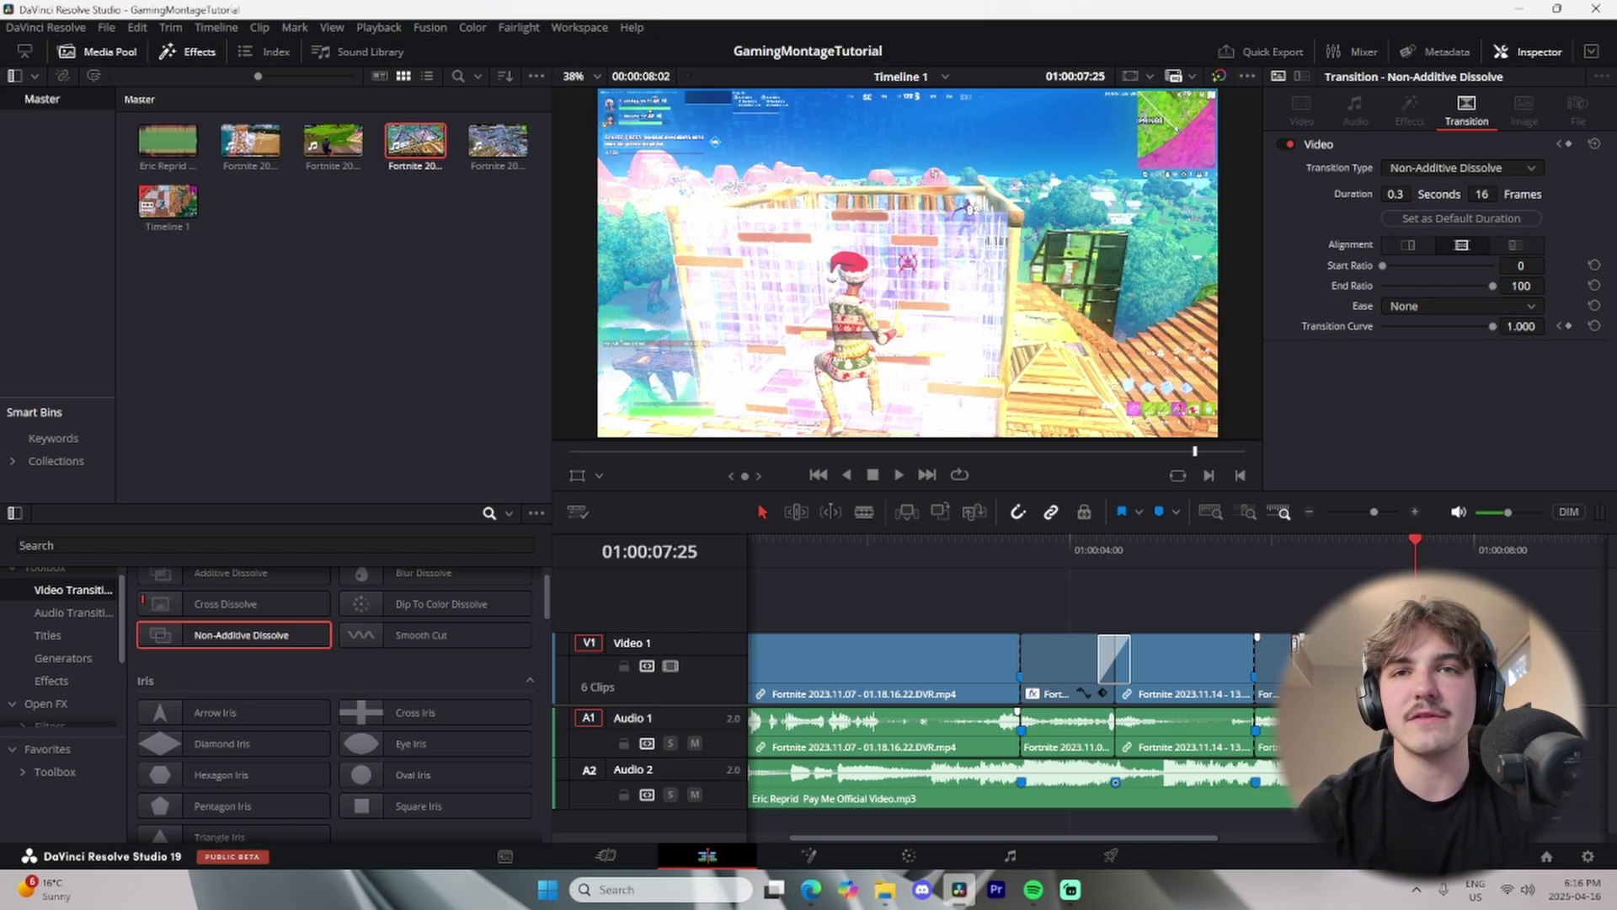
Open the Deliver page, name the export SKHSKJS and set the Videos folder as its destination.
click(1111, 855)
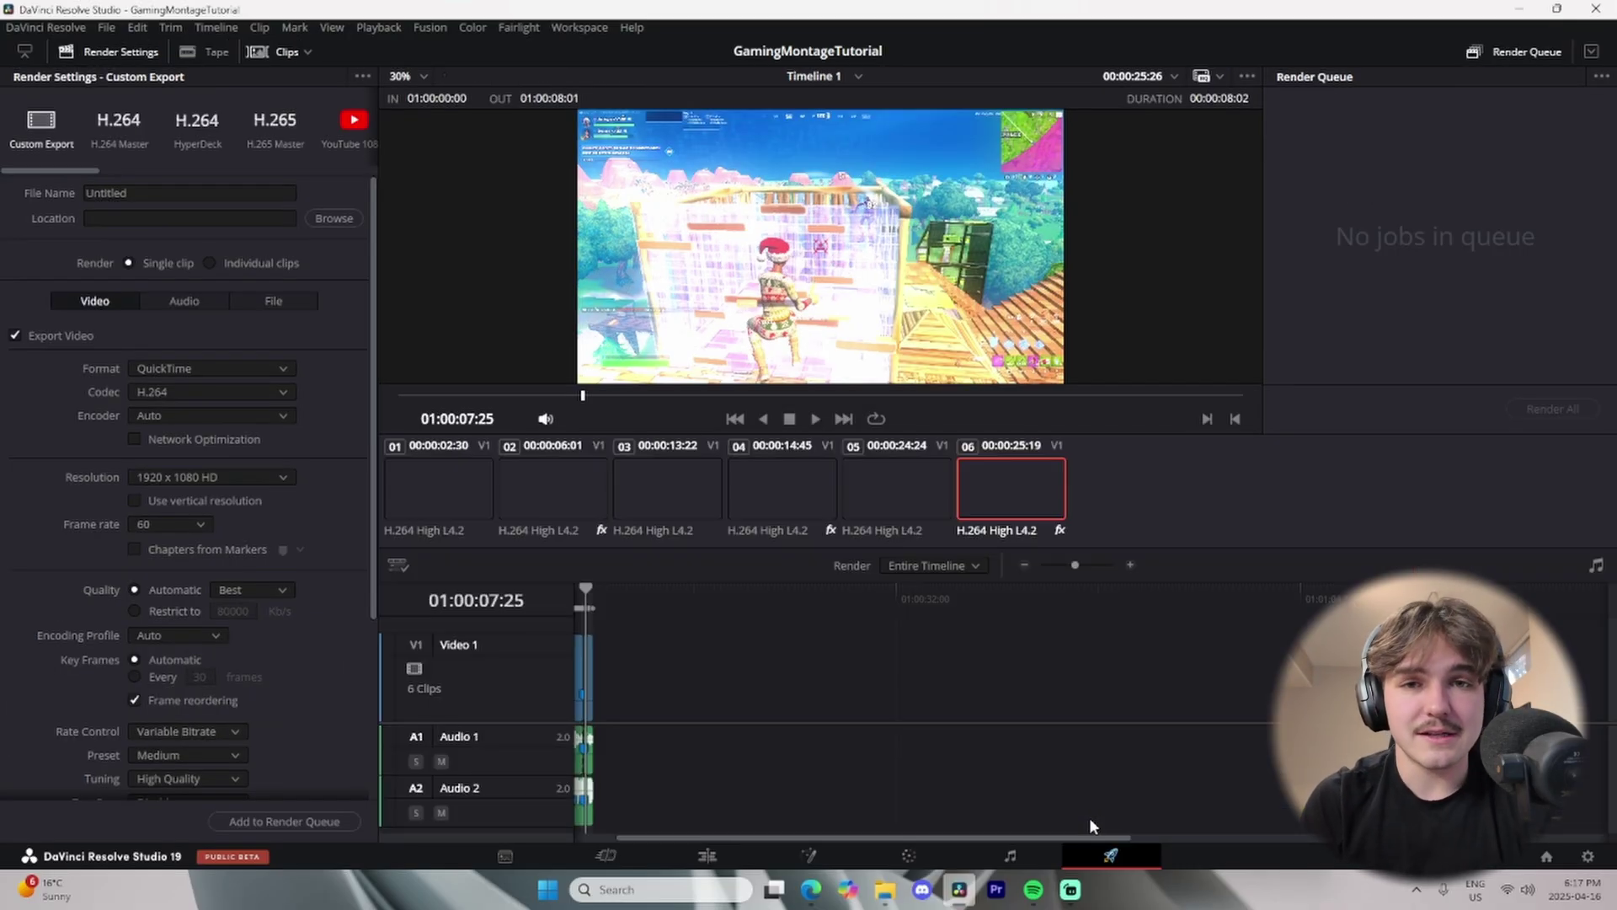
text(SKHSKJS)
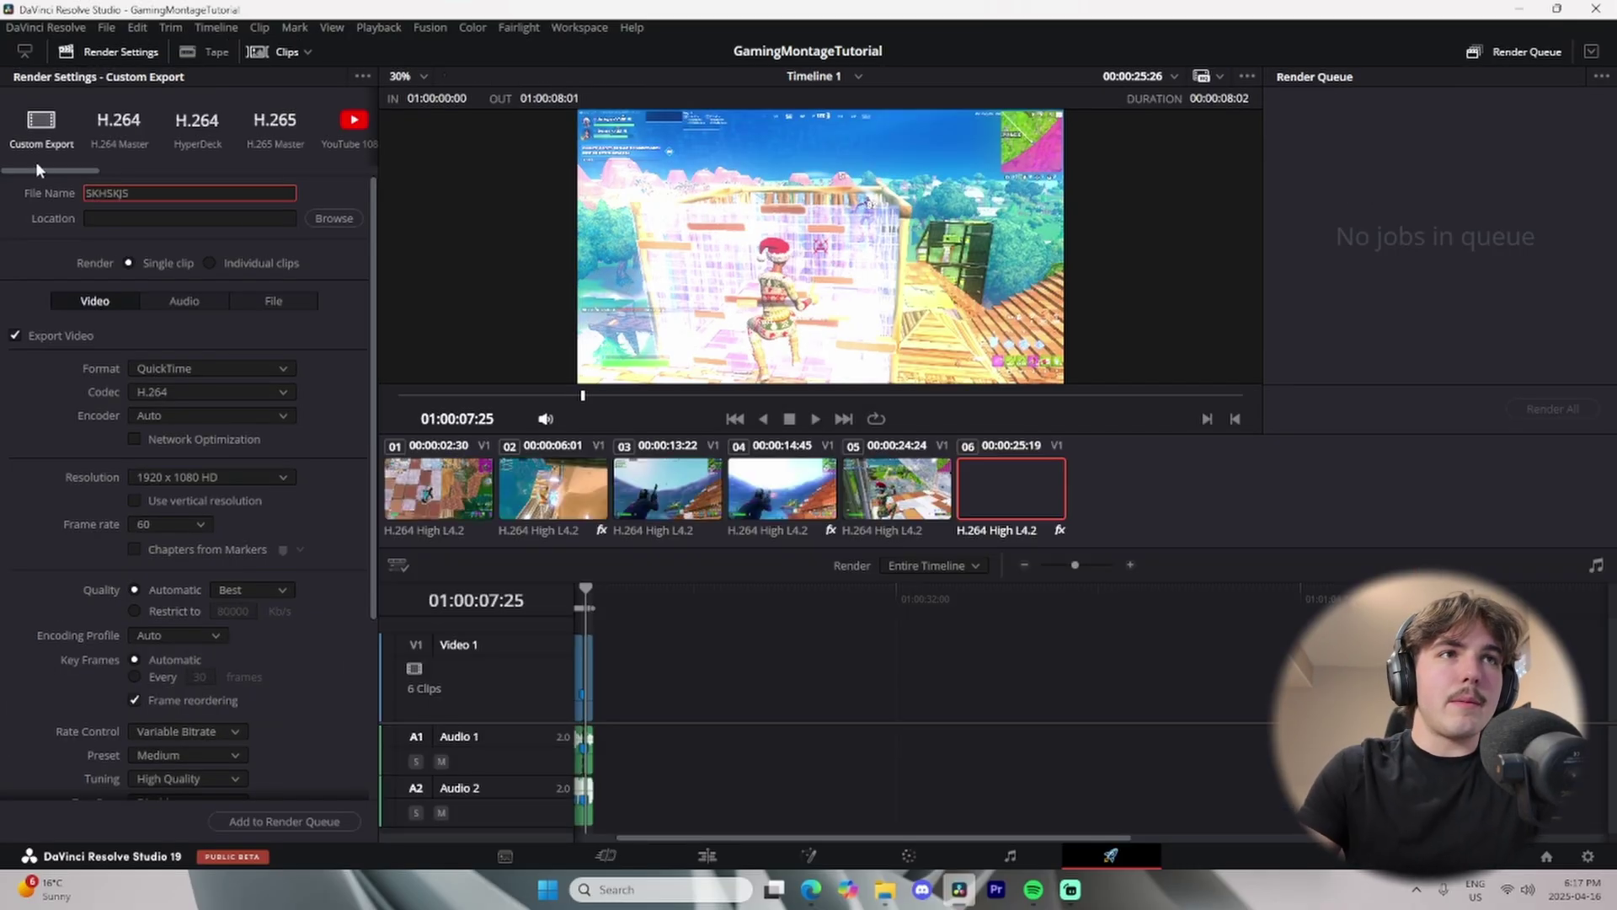
key(Return)
click(328, 221)
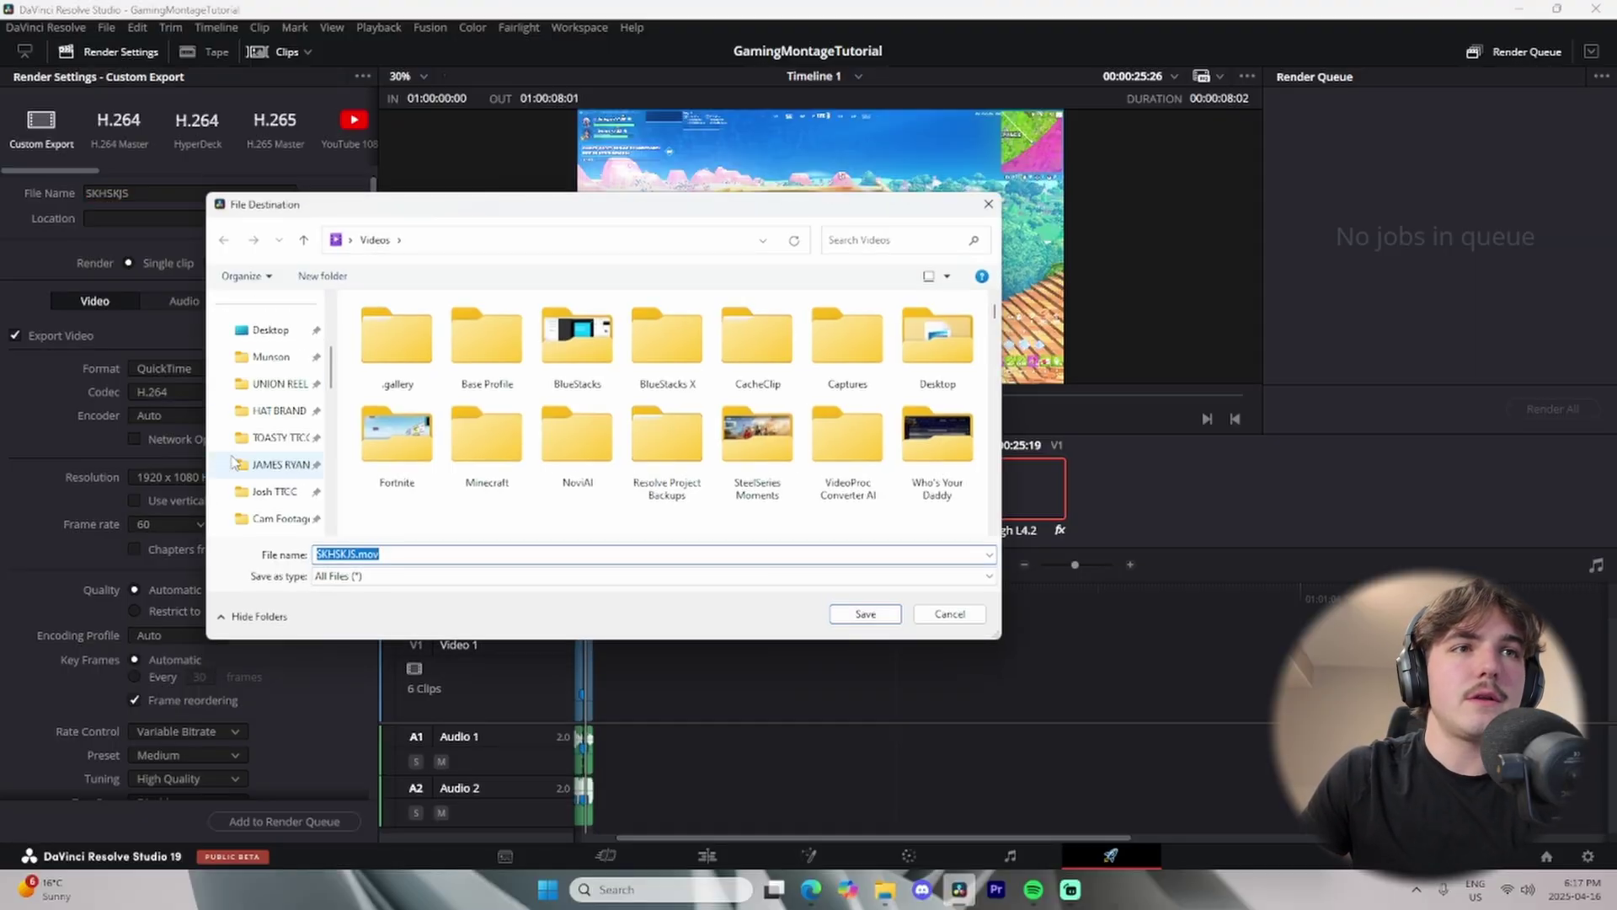
click(864, 614)
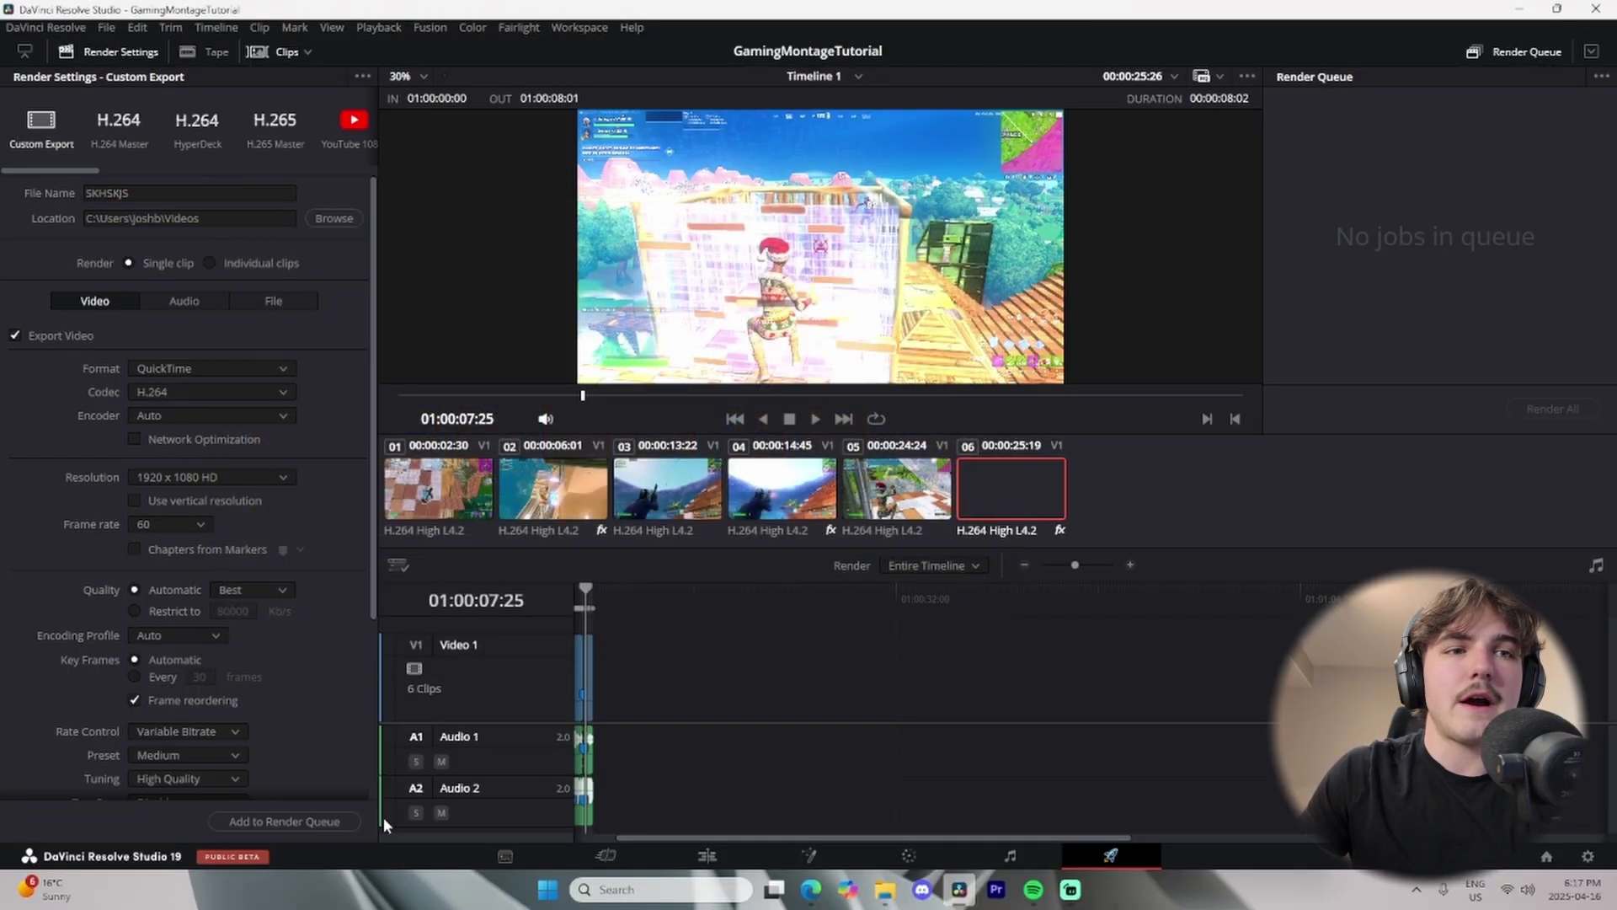
Add the timeline export to the render queue, remove the queued job and return to the Edit page.
click(318, 822)
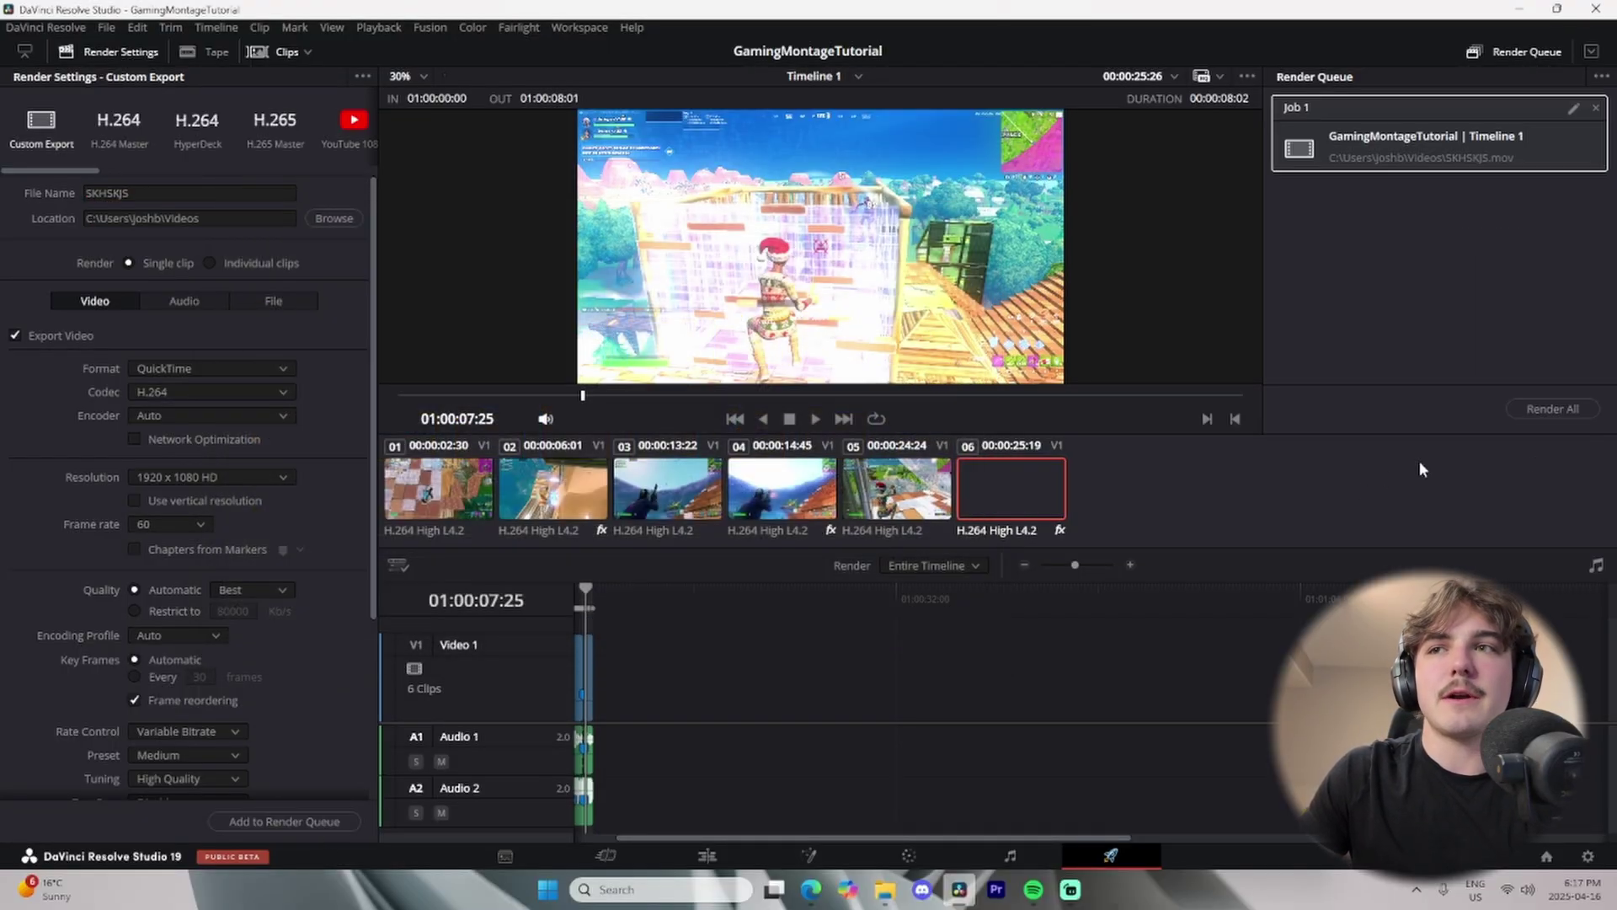
click(1597, 113)
click(739, 847)
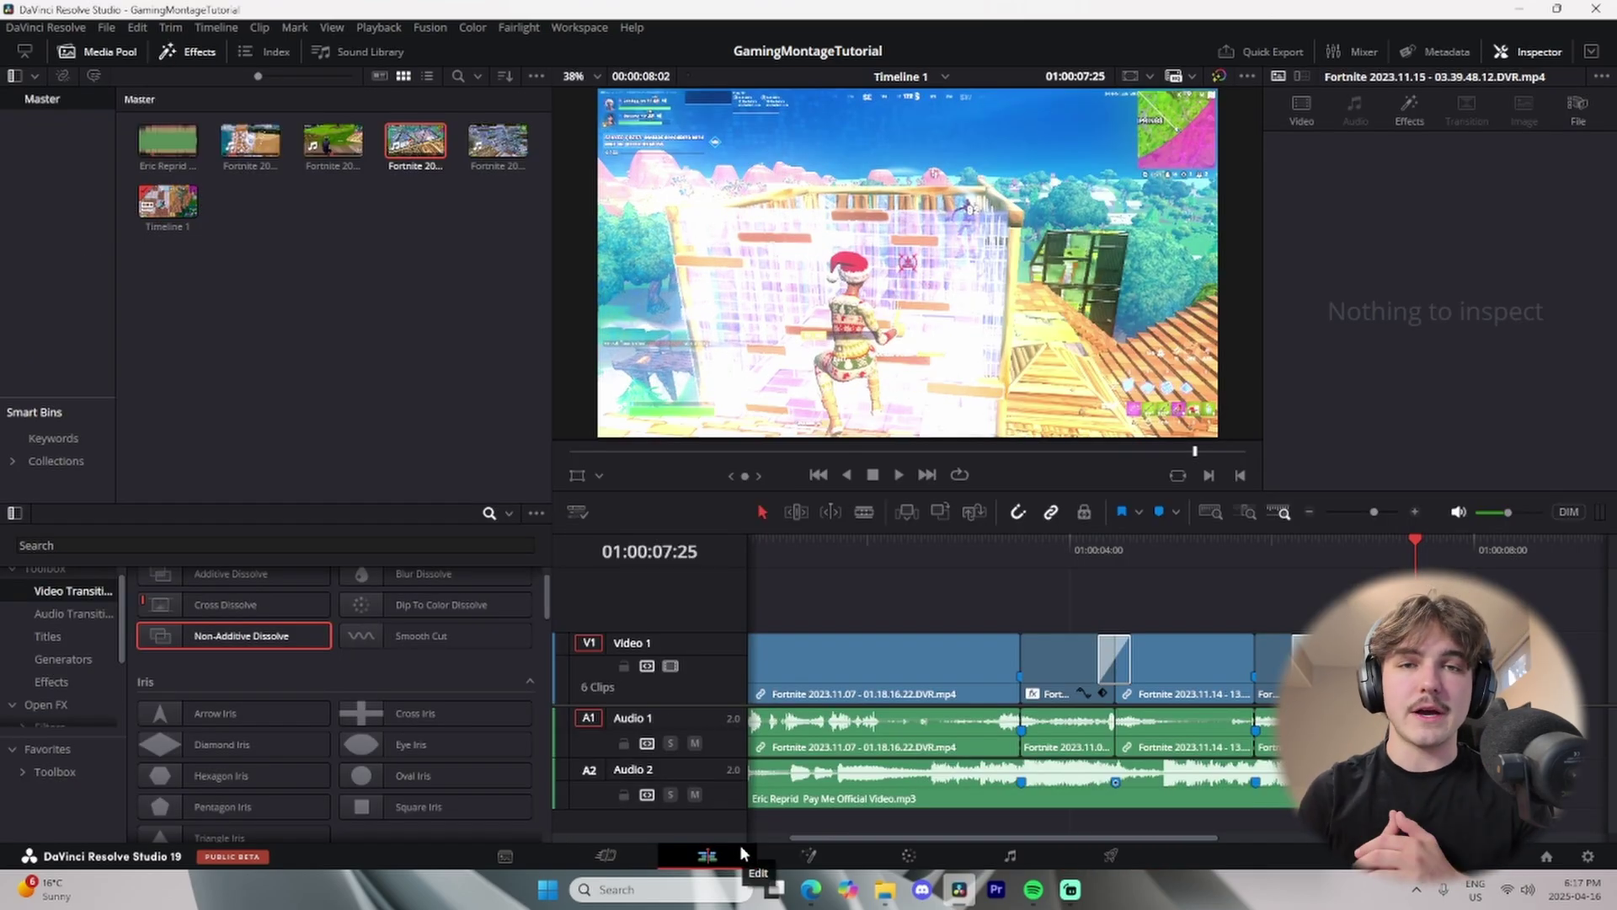